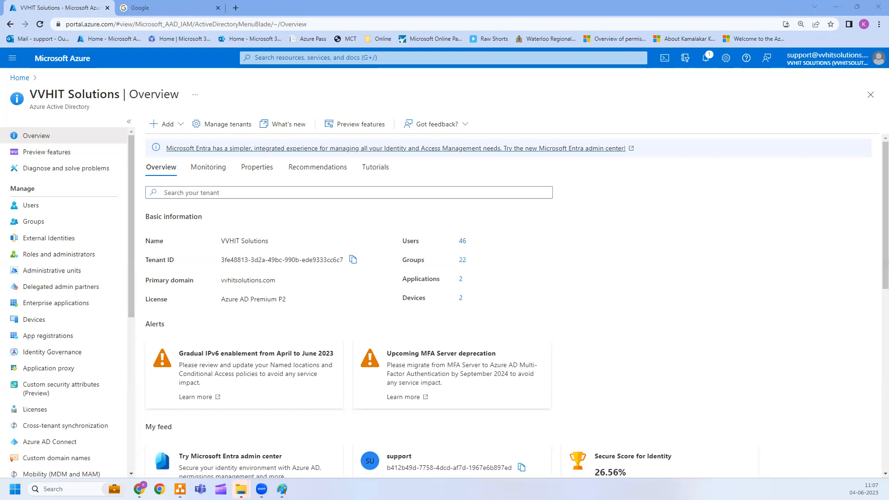
Bring the blank Untitled Paint canvas to the front from the taskbar previews
mouse_move(282, 489)
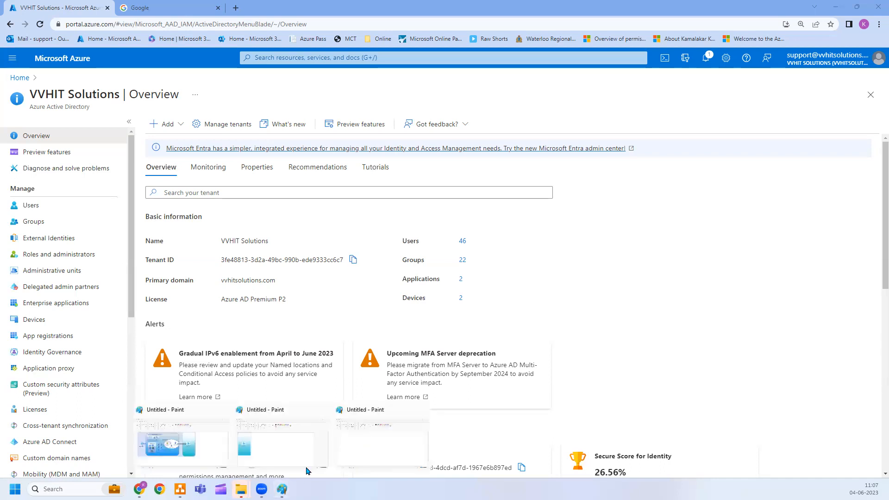
click(361, 446)
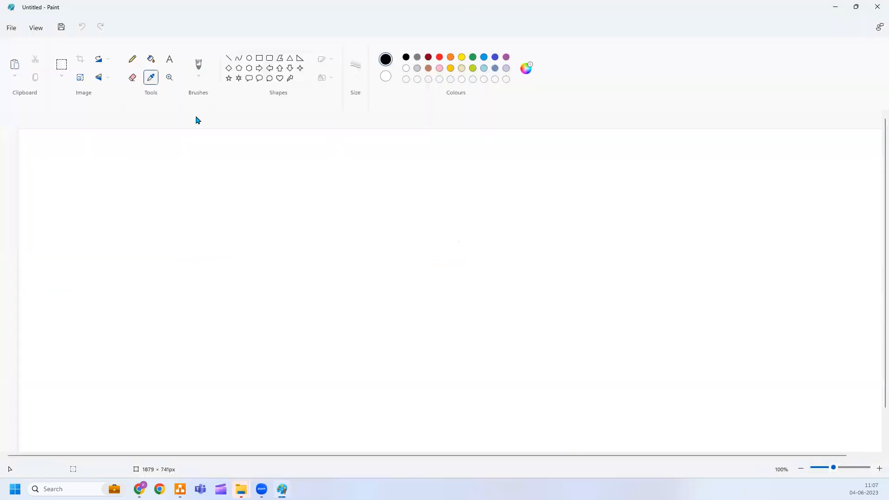
Write 'Office 365' near the canvas centre and enclose it in a thick blue rounded rectangle
click(170, 60)
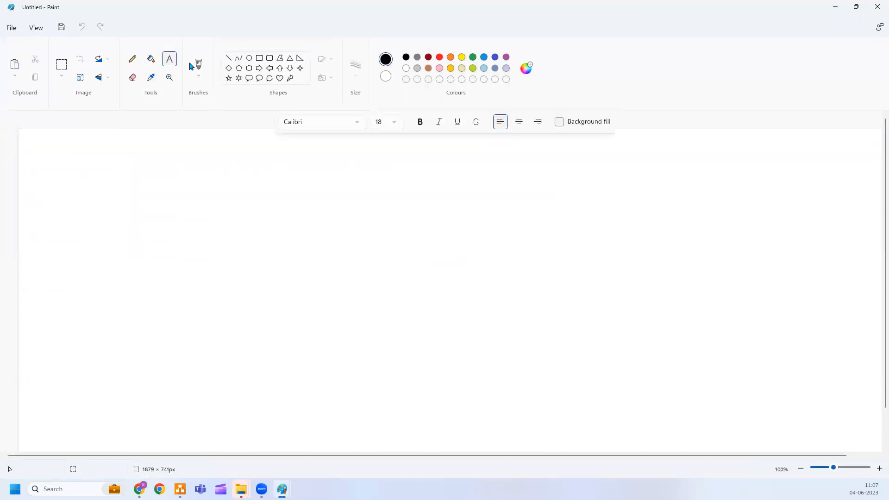
click(445, 202)
text(Office 365)
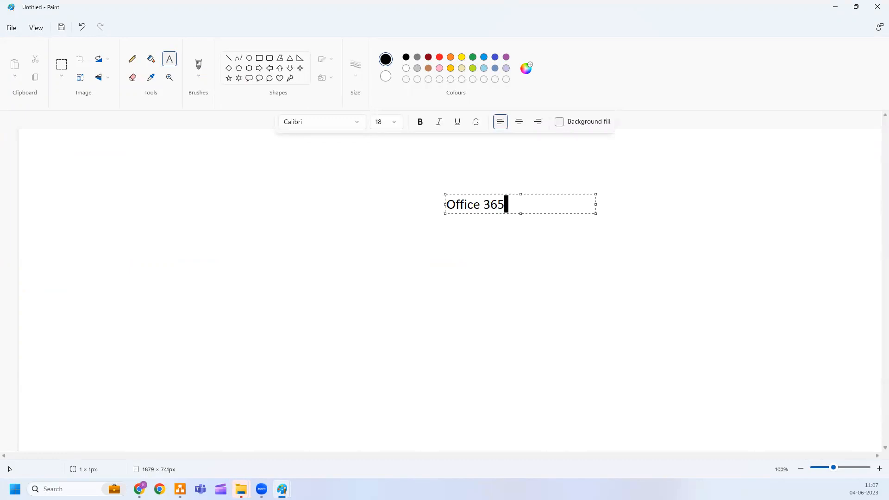
click(270, 58)
click(356, 67)
click(355, 95)
click(495, 57)
drag(434, 180, 550, 240)
drag(508, 220, 504, 221)
click(325, 150)
Draw a diamond labelled 'Azure AD' below-left, and a line rightward from the Office 365 box
click(228, 68)
drag(363, 269, 292, 313)
click(170, 58)
click(308, 290)
click(308, 291)
text(Azure AD)
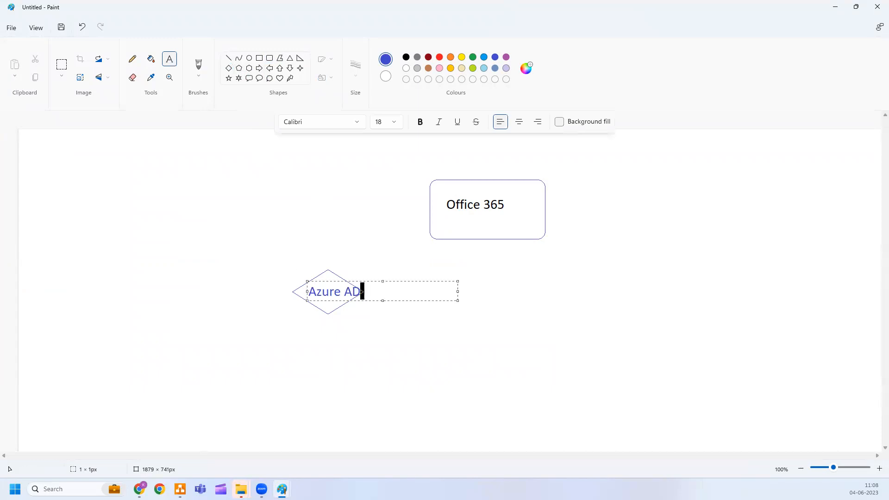
click(307, 230)
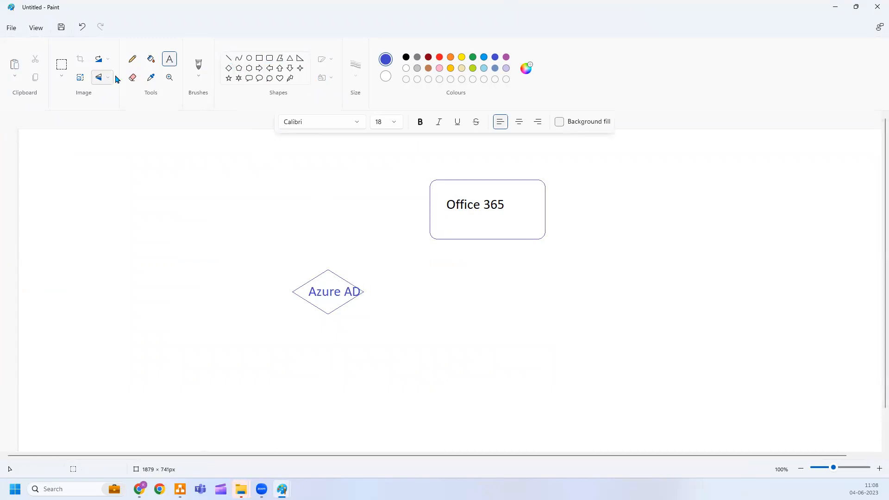
click(132, 59)
drag(538, 219, 603, 227)
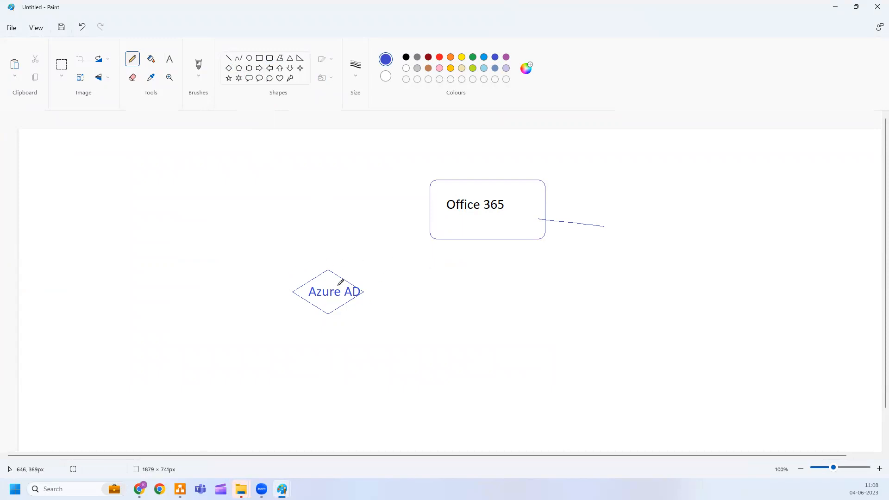
Add a three-line note 'create users', 'groups', 'assign license' at the line's right end
click(170, 60)
click(614, 221)
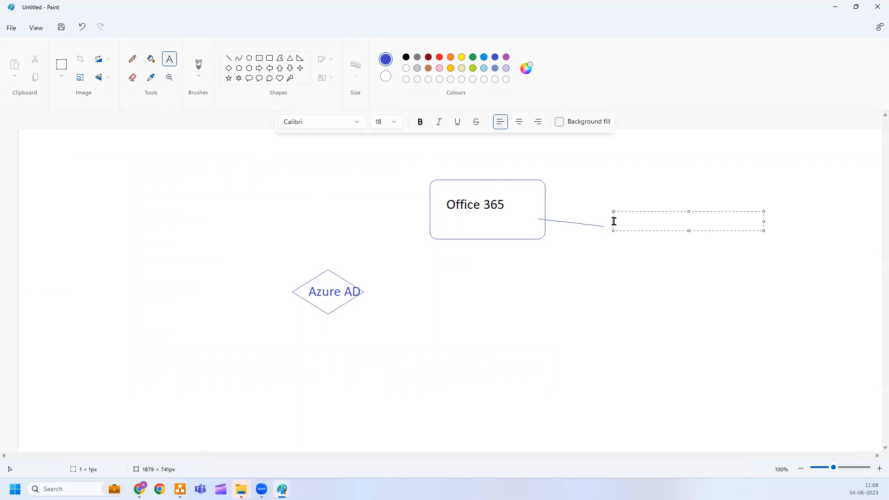
text(create u sers)
key(Return)
text(group)
key(Return)
key(BackSpace)
text(s)
key(Return)
text(assign)
key(BackSpace)
text(gn license)
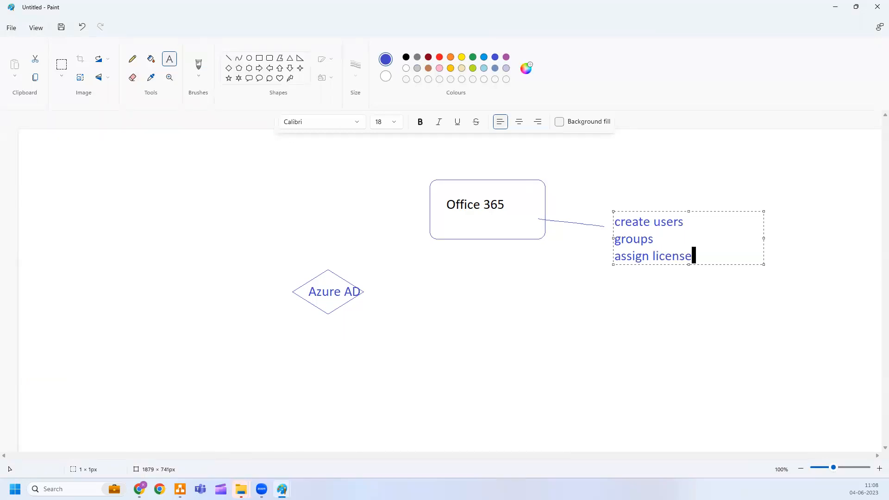
click(560, 248)
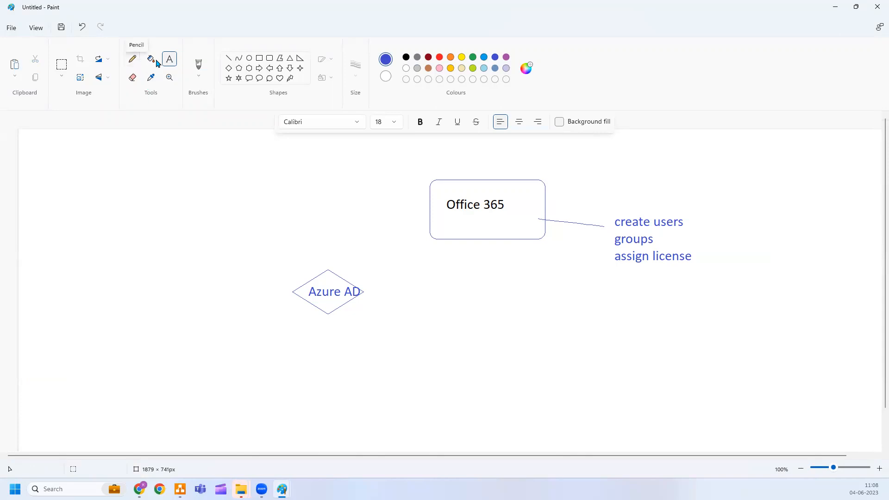
Add an 'Azure Subscription' label above-left and draw a line from it to the diamond
click(190, 187)
text(Azure )
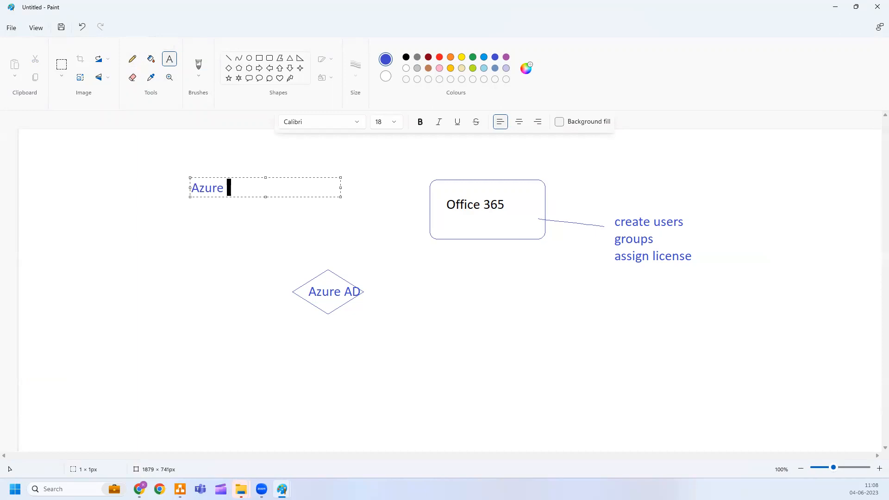
text(Subscription)
click(204, 209)
click(134, 64)
drag(263, 194, 306, 281)
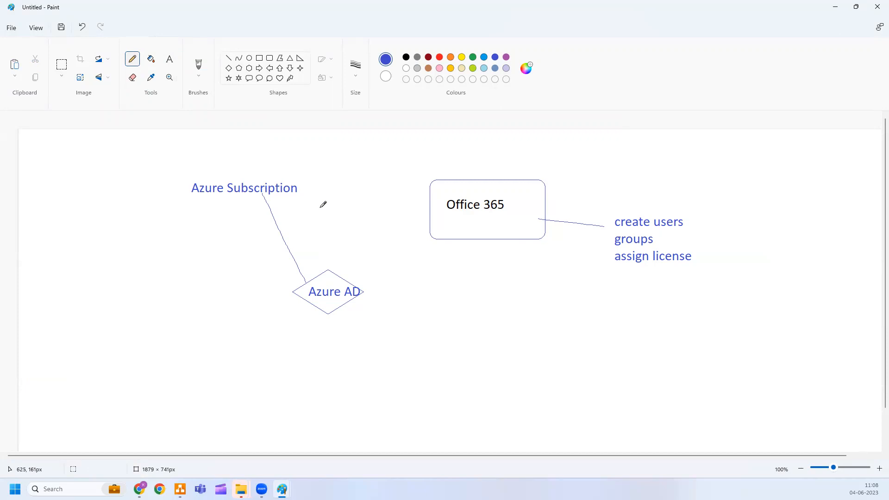
Write 'portal.azure.com' beneath the Azure AD diamond
click(169, 59)
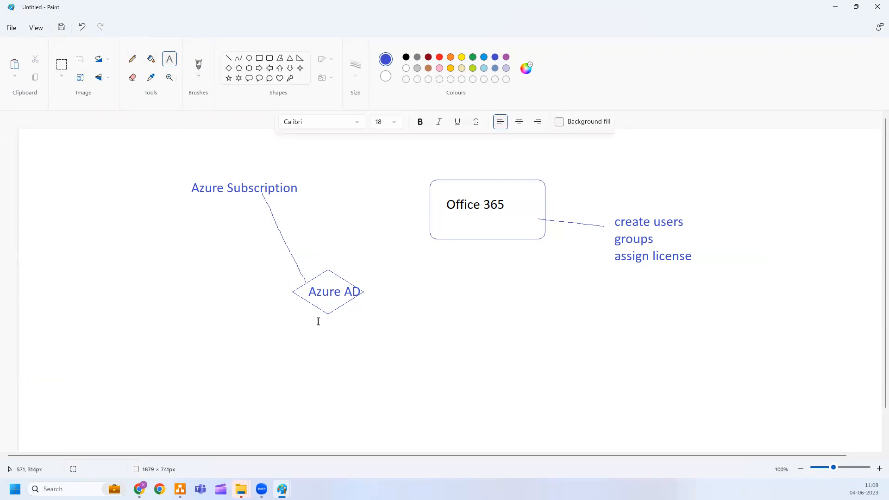
click(331, 329)
text(portal)
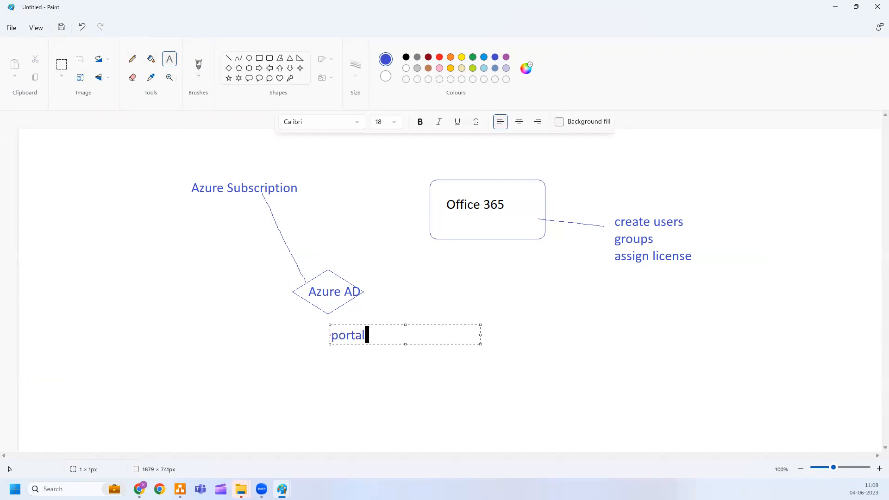
text(.azure.com)
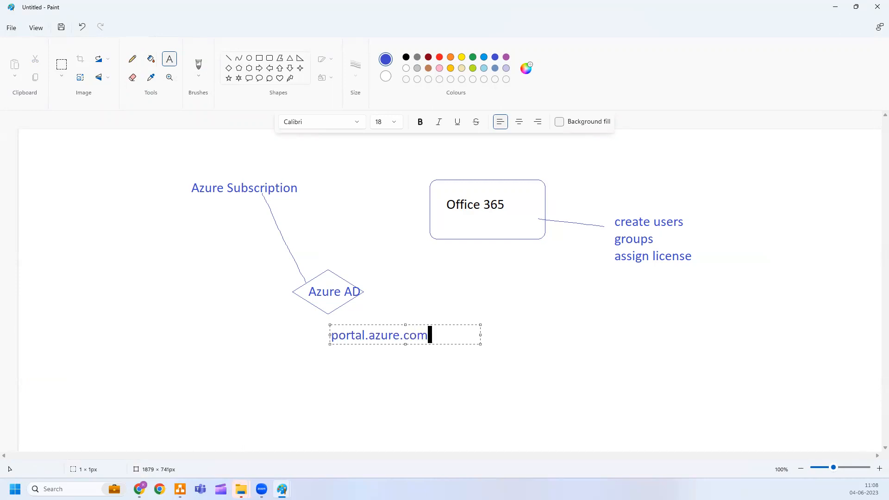
click(339, 298)
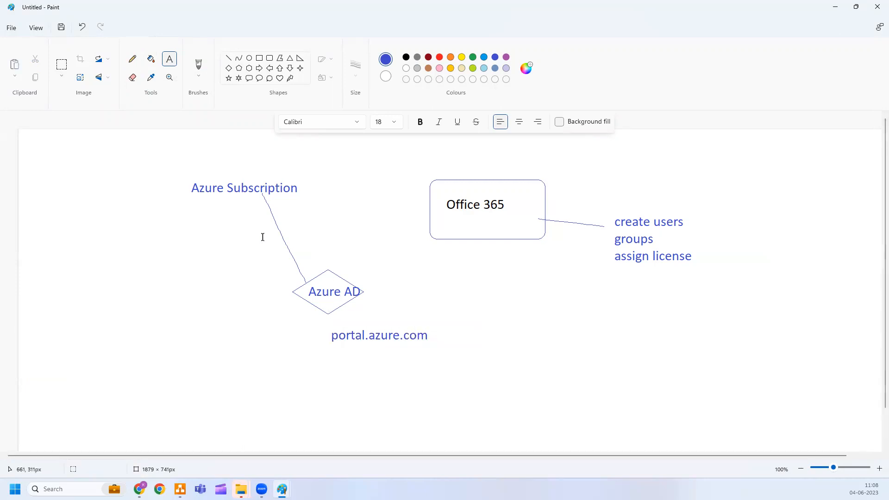
click(128, 62)
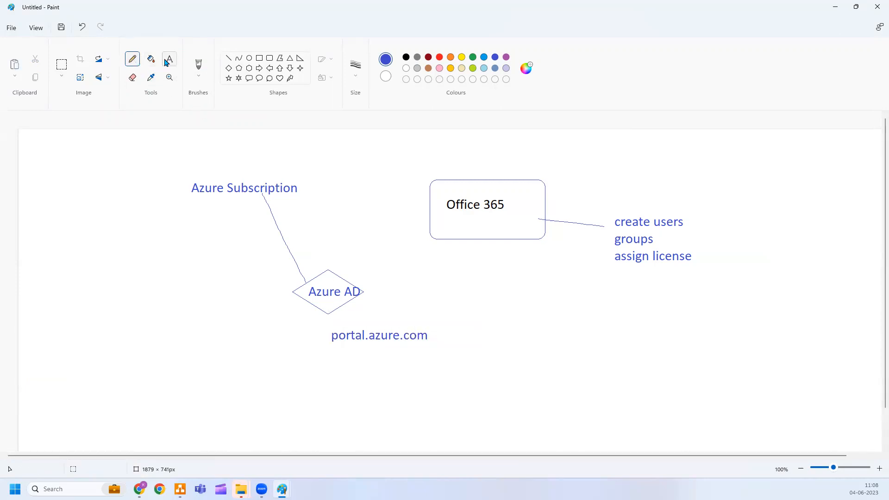
click(169, 59)
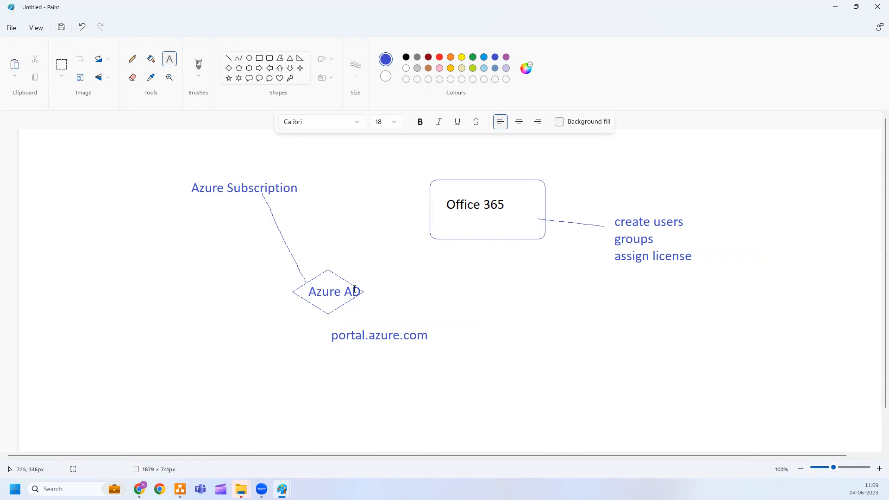
Write 'vvhitsolutions.onmicrosoft.com' on one line and place it left of the Azure AD diamond
click(430, 288)
text(vvhitsolutions.)
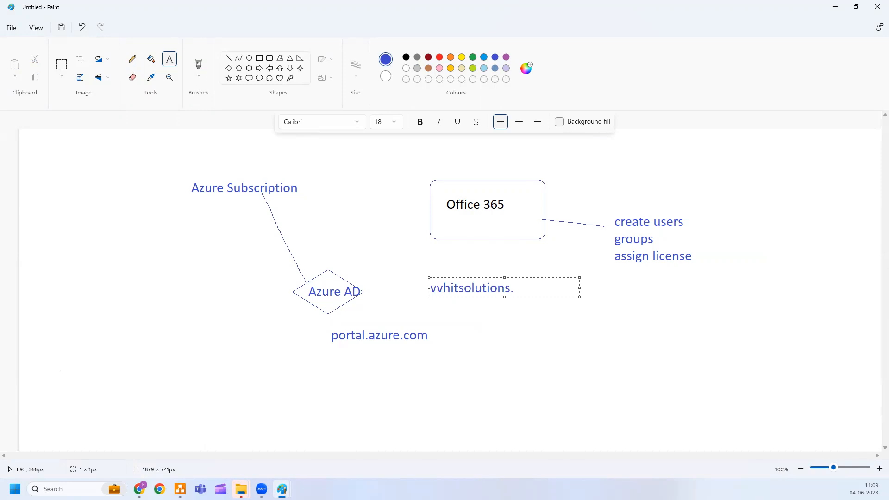
text(onmicrosoft.com)
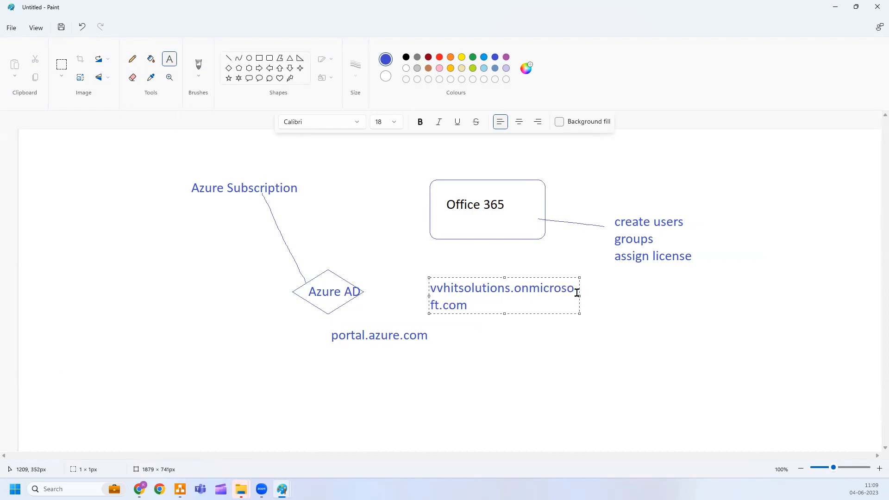
drag(580, 295, 648, 295)
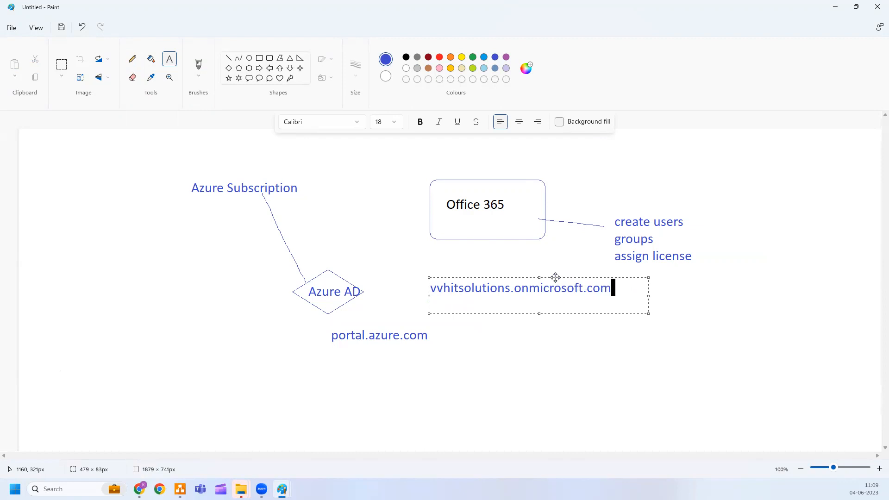
drag(550, 278, 209, 276)
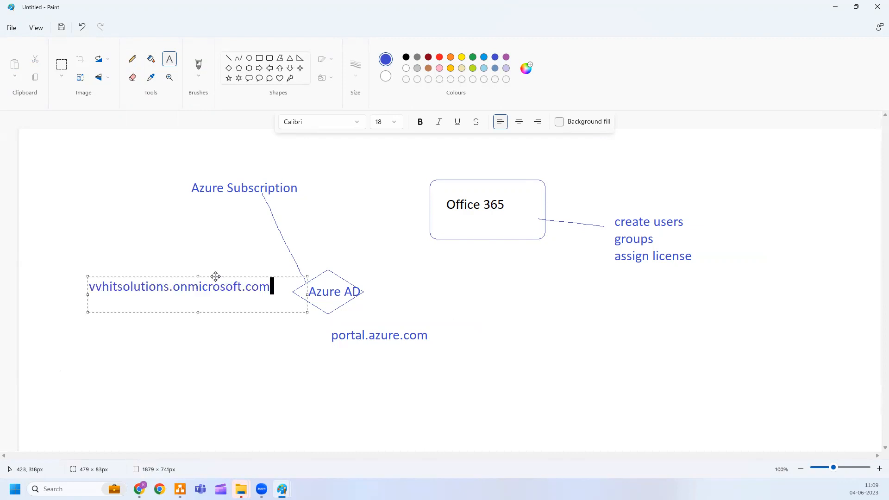
click(422, 292)
click(151, 313)
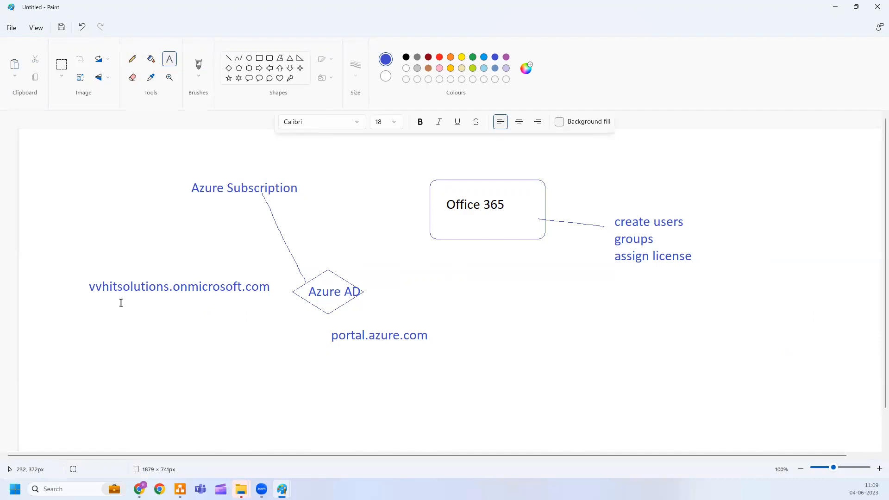
Add the sample user's onmicrosoft.com sign-in address on one line below the domain label
click(119, 322)
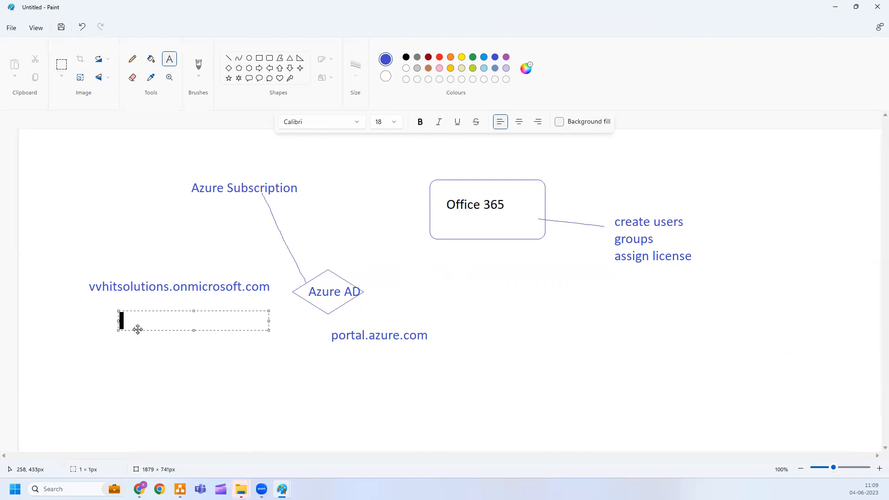
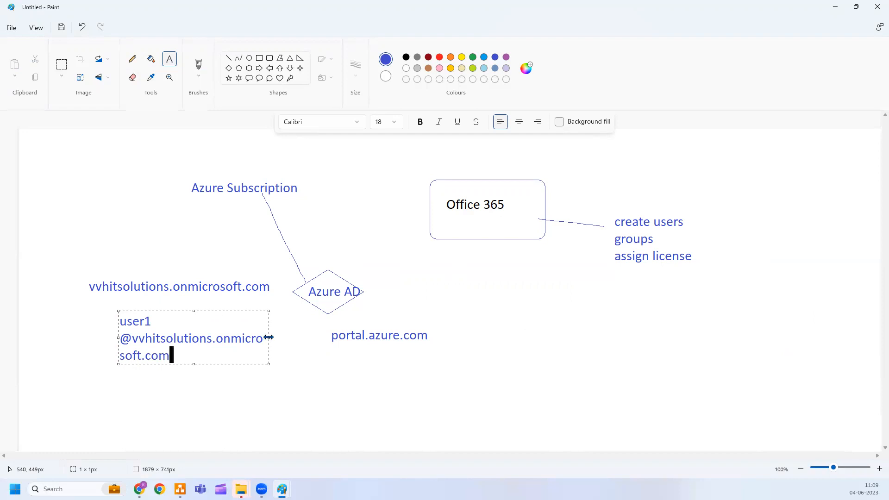
drag(268, 337, 377, 337)
drag(295, 312, 200, 309)
Sketch curves from the user address to Azure Subscription and Office 365, then undo them
click(132, 60)
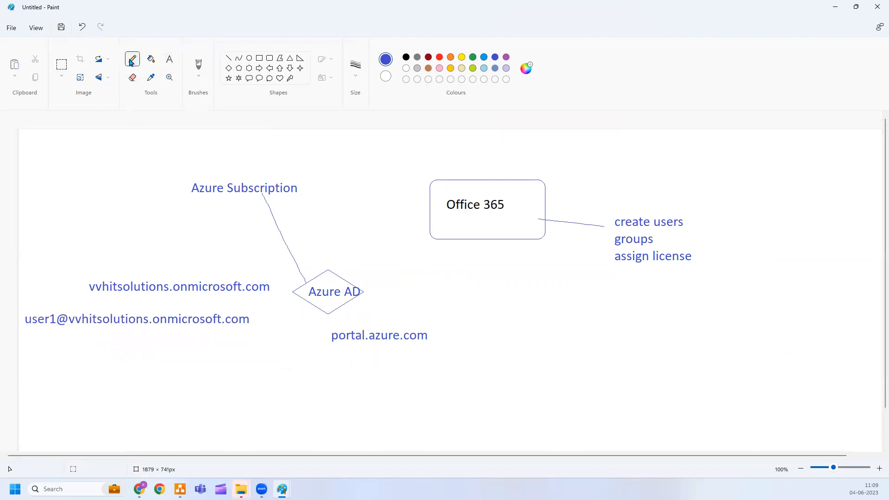
mouse_move(45, 316)
mouse_down()
mouse_move(31, 245)
mouse_move(124, 201)
mouse_move(182, 196)
mouse_up()
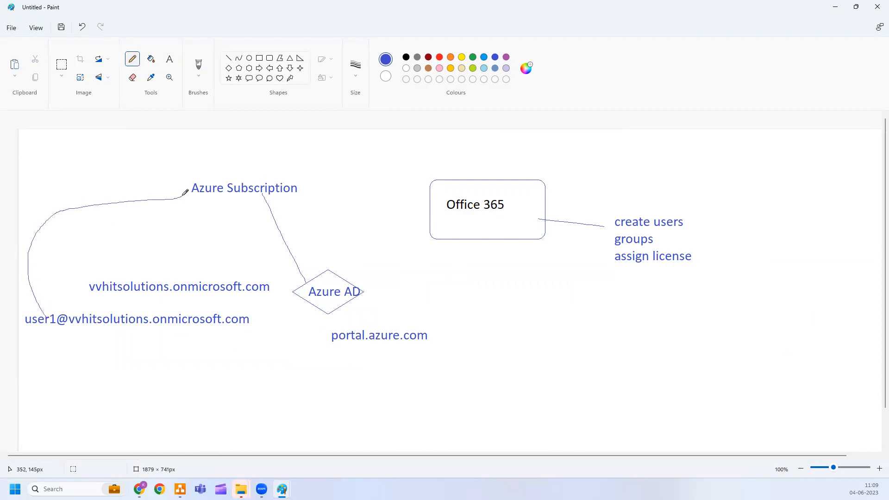
mouse_move(236, 328)
mouse_down()
mouse_move(280, 388)
mouse_move(449, 390)
mouse_move(551, 280)
mouse_move(542, 240)
mouse_up()
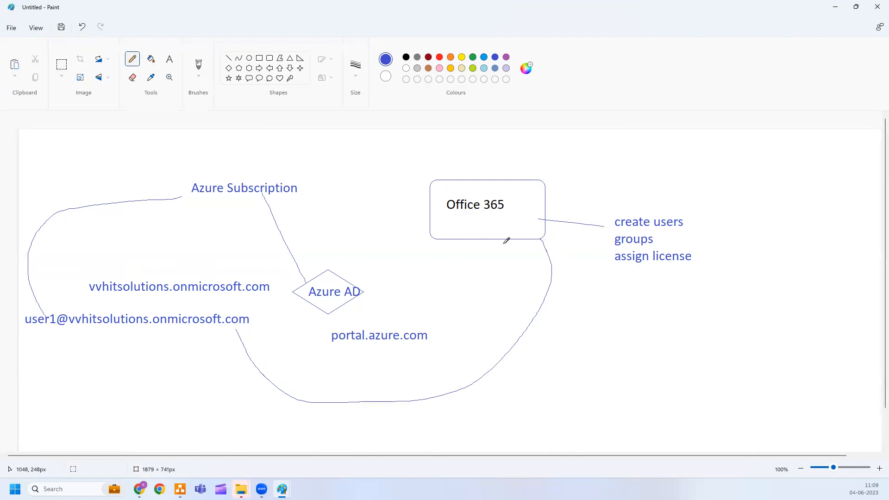
key(ctrl+z)
key(ctrl+z)
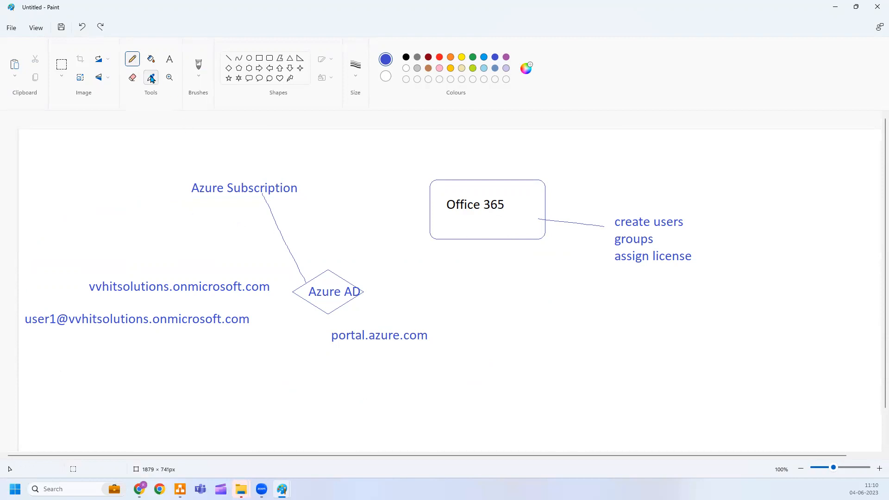
click(169, 59)
Add the sample user's vvhitsolutions.com address below the onmicrosoft.com sign-in
click(119, 344)
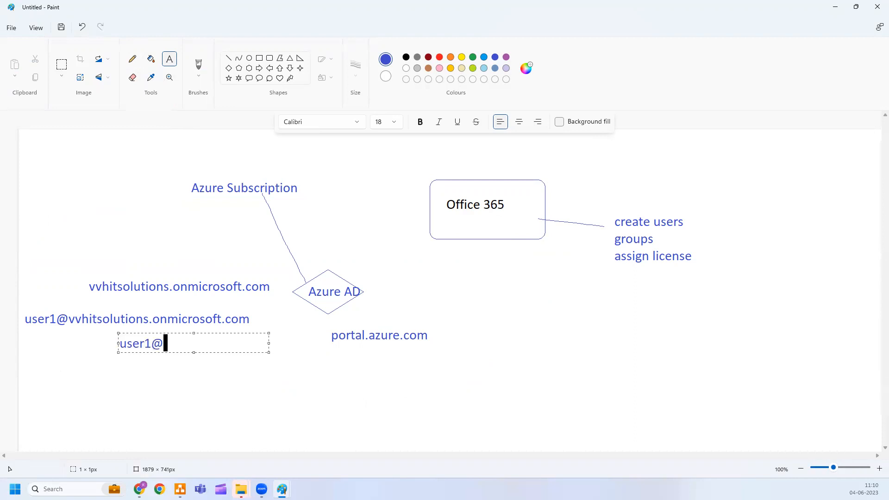
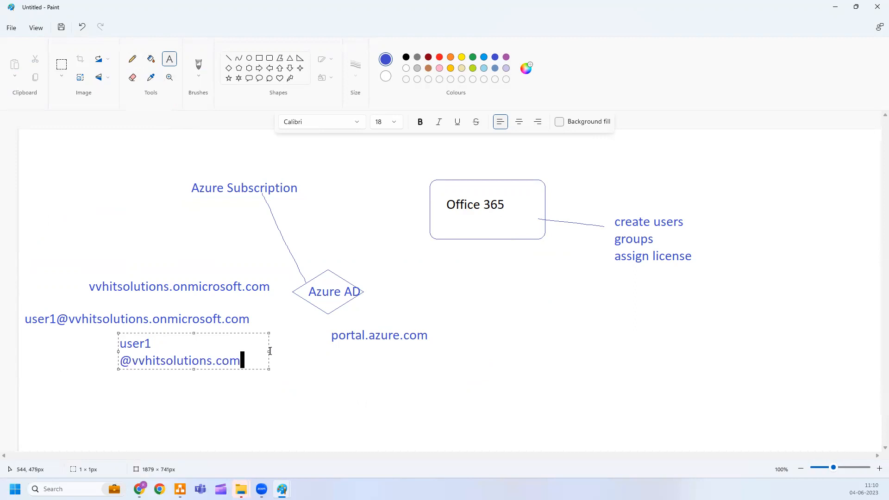
drag(269, 351, 294, 351)
click(176, 357)
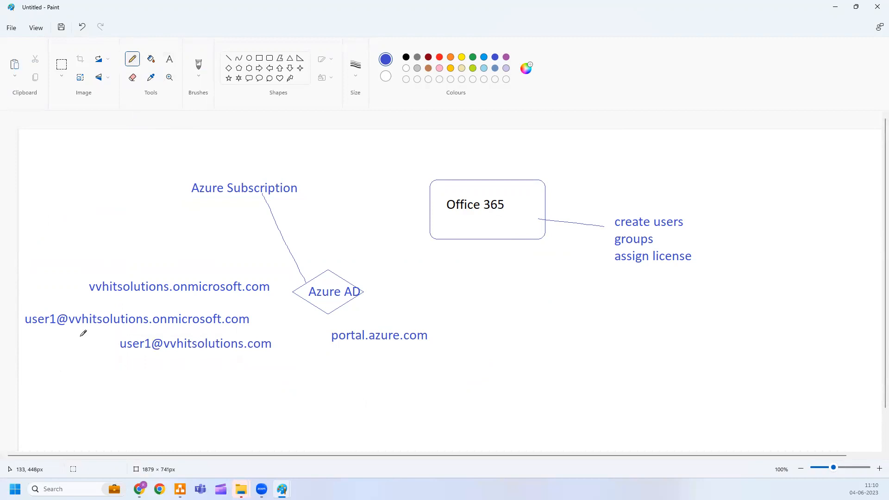
Label 'custom domain' beside Azure AD and draw a curve toward the tenant domain
click(170, 59)
click(390, 294)
text(custom domain)
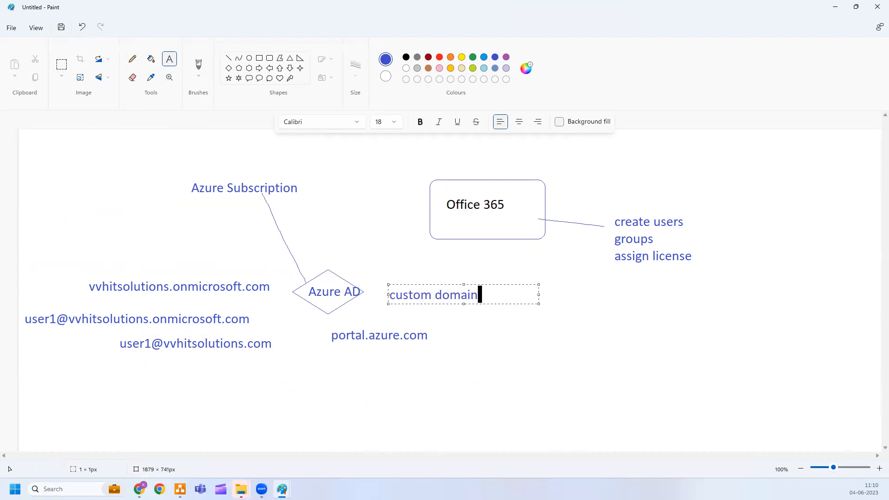
click(365, 264)
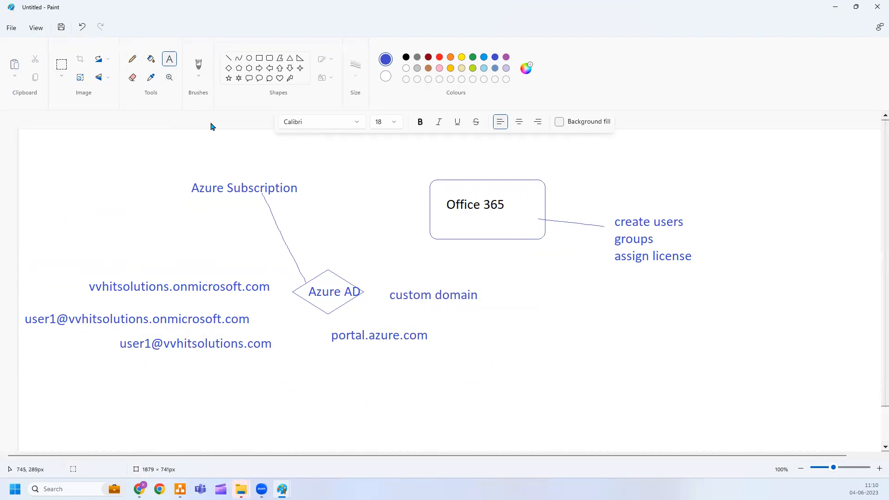
click(133, 60)
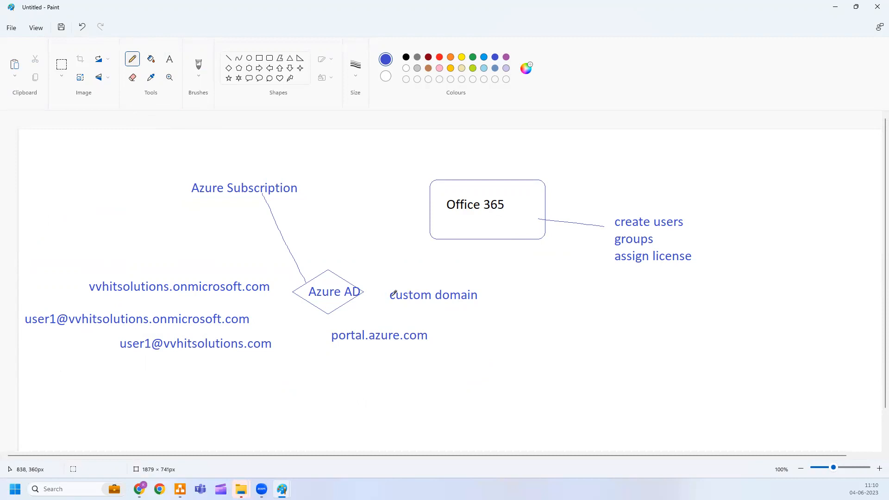
mouse_move(287, 284)
mouse_down()
mouse_move(250, 257)
mouse_move(230, 276)
mouse_up()
Add a 'godaddy' label at the top-left and draw a line linking it to Azure AD
click(170, 59)
click(133, 59)
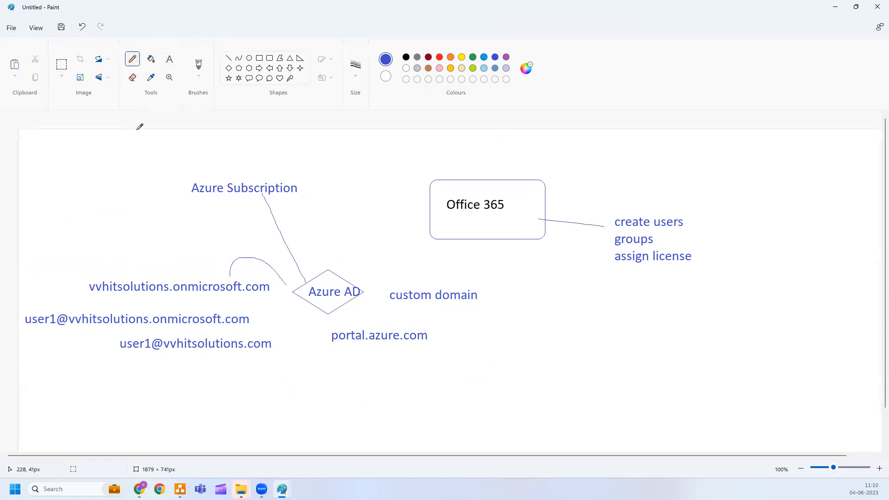
click(169, 59)
click(52, 196)
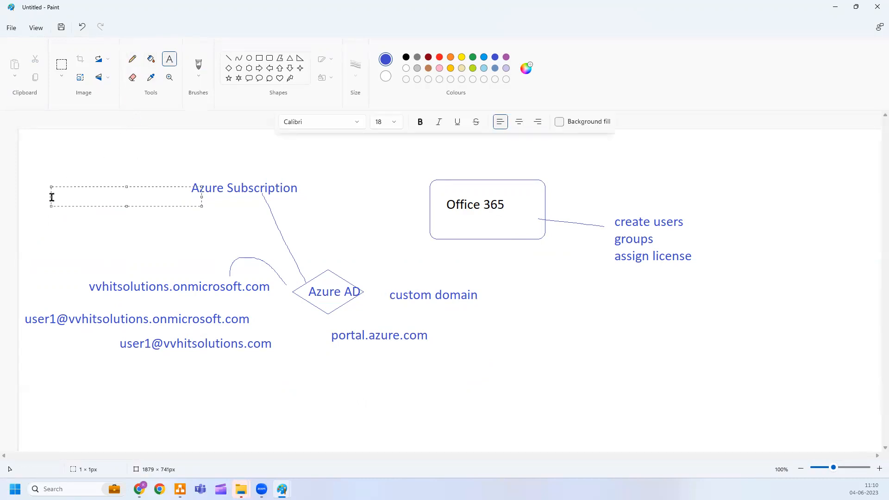
text(godaddy)
click(132, 59)
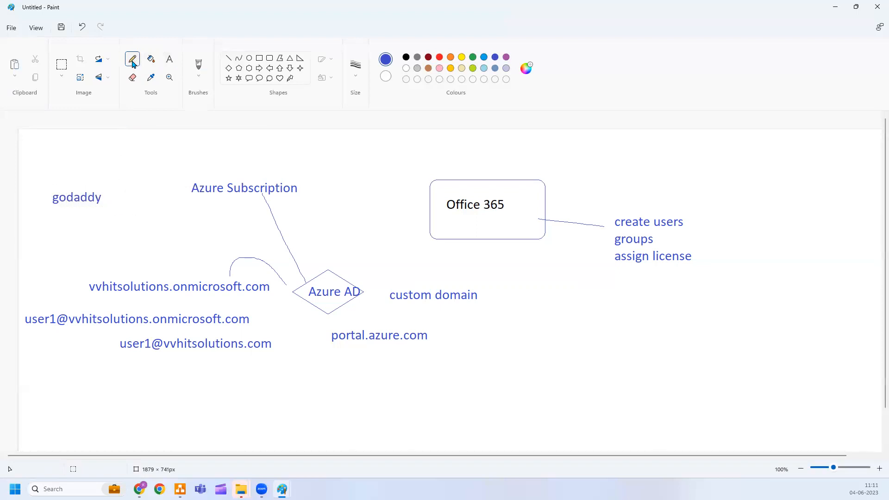
mouse_move(271, 266)
mouse_down()
mouse_move(268, 253)
mouse_move(106, 203)
mouse_up()
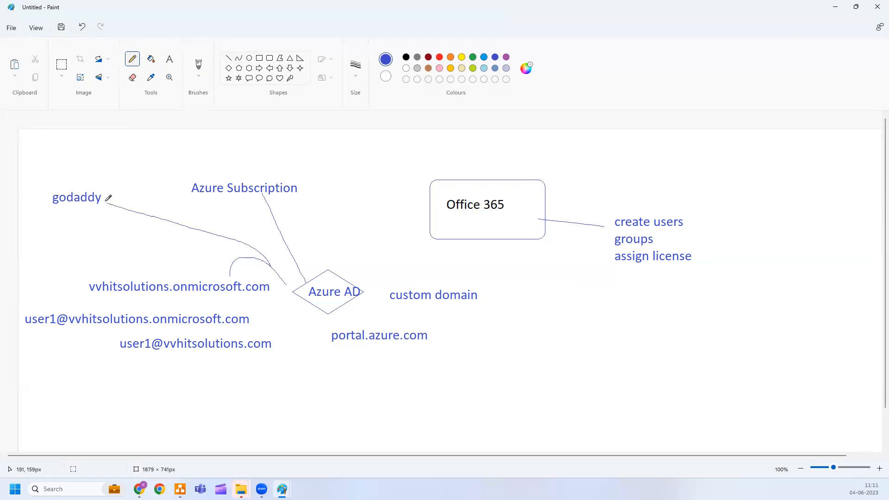
Add 'txt' and 'mx' notes below godaddy, box the godaddy label, and link it to the tenant domain
click(168, 61)
click(104, 233)
text(txt)
key(Return)
text(mx)
click(77, 181)
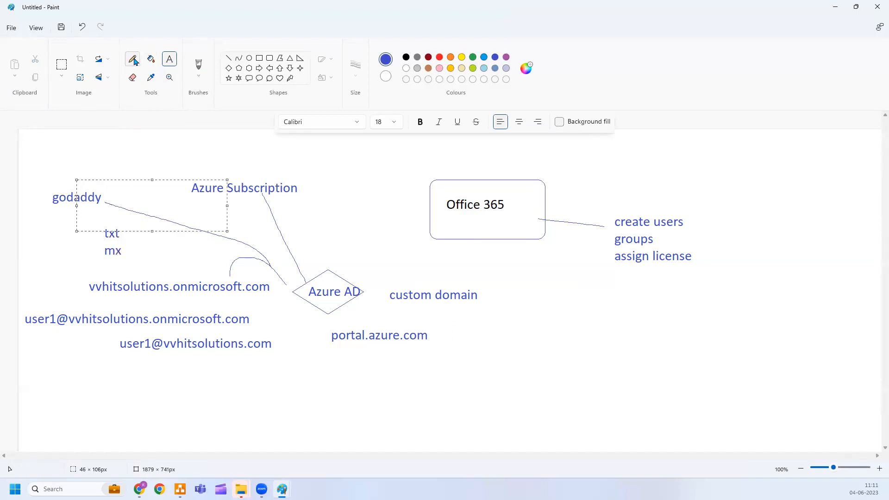
click(133, 60)
mouse_move(44, 183)
mouse_down()
mouse_move(103, 212)
mouse_move(40, 181)
mouse_up()
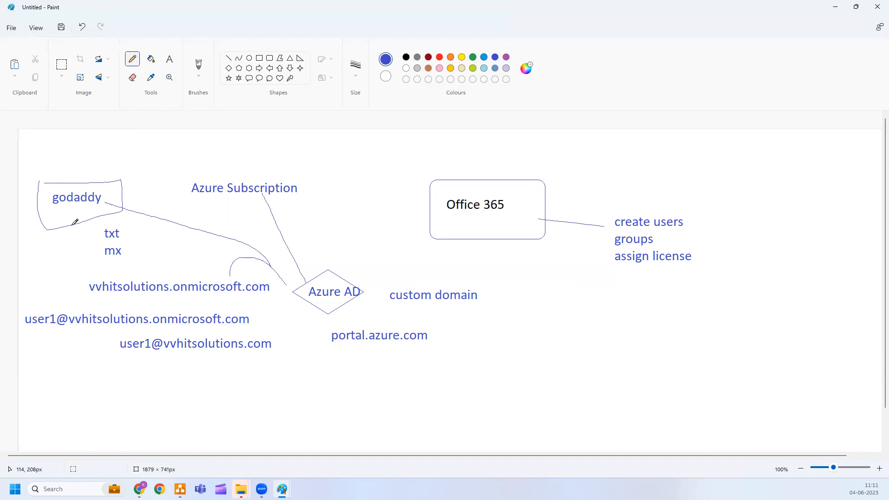
mouse_move(71, 225)
mouse_down()
mouse_move(58, 255)
mouse_move(81, 286)
mouse_up()
Switch back to the Azure portal browser window
click(170, 61)
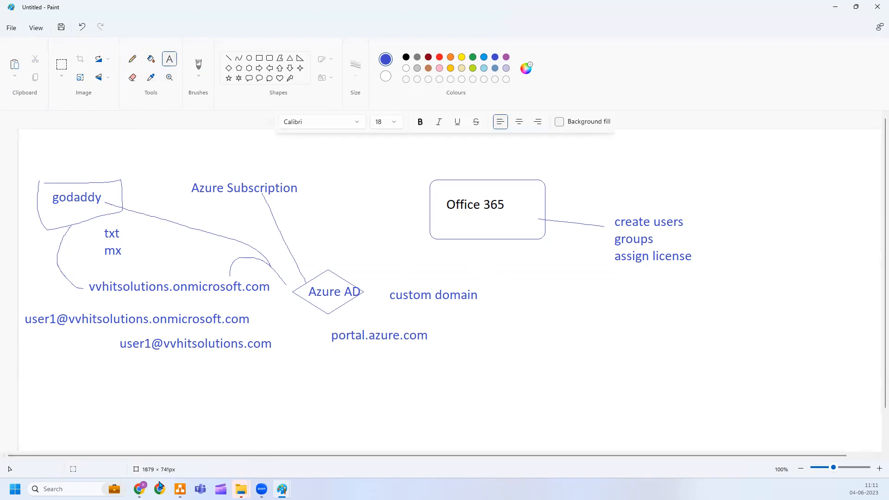
mouse_move(139, 489)
click(139, 439)
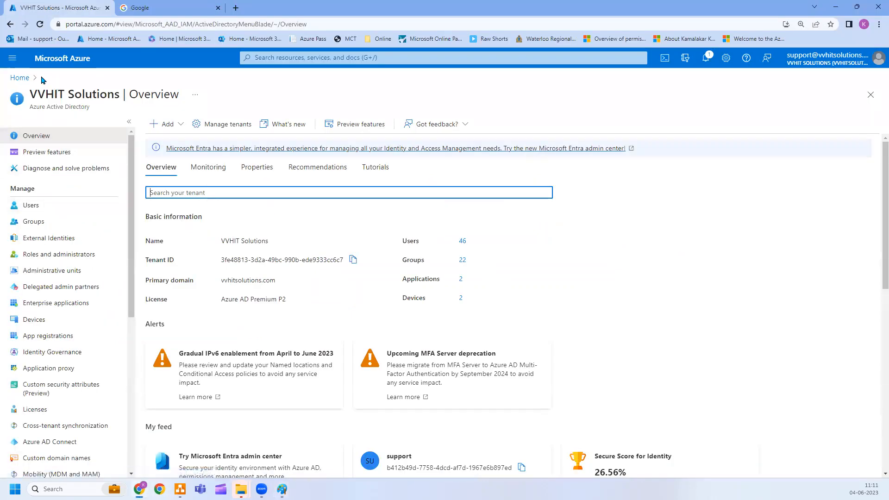
Go from Home through Azure Active Directory Users to the Create new user form
click(25, 78)
click(252, 132)
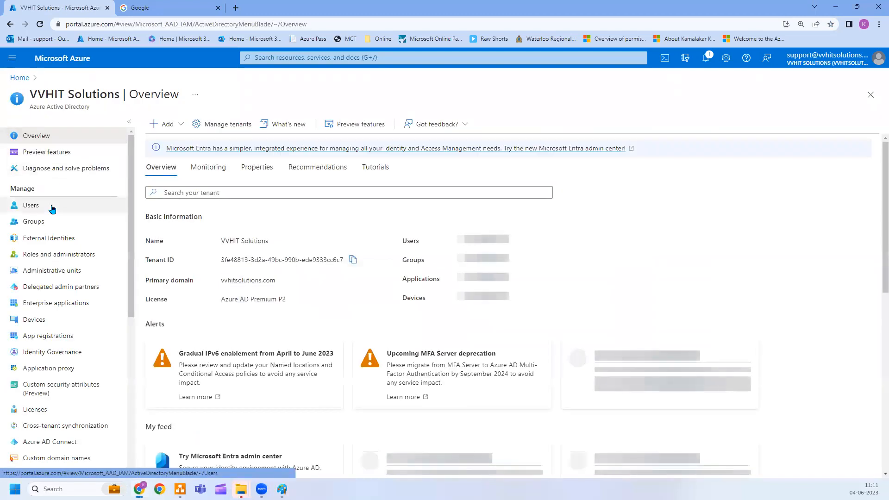
click(28, 205)
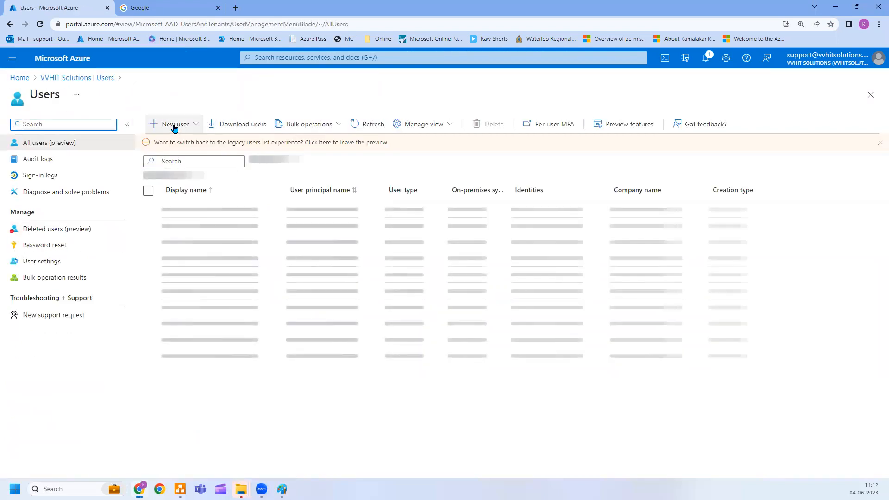
click(174, 128)
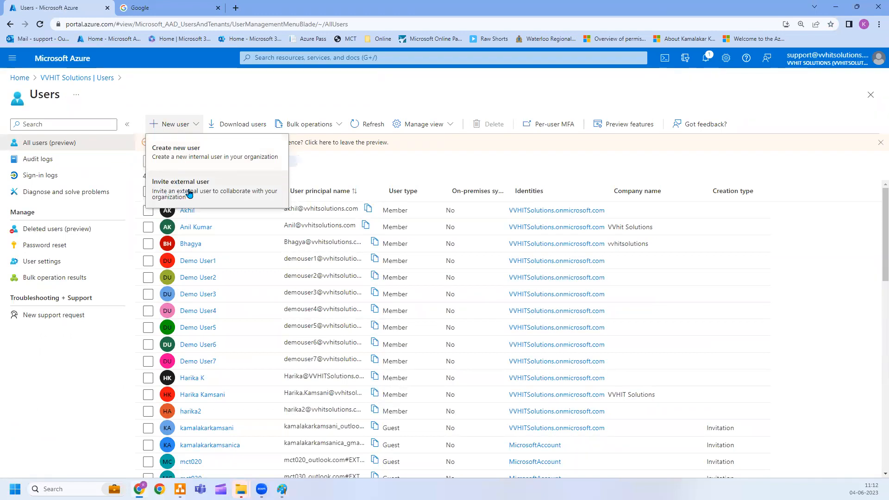
click(179, 152)
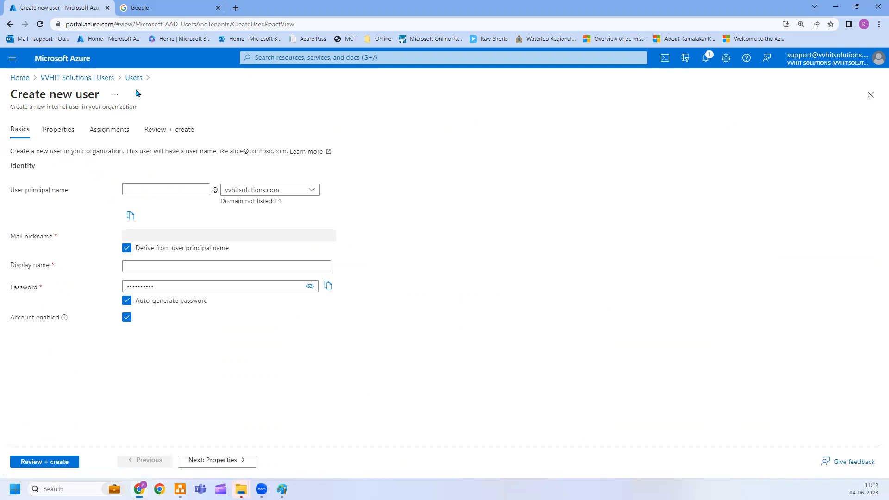
Check the available user-name domains, then open Invite external user from the Users list instead
click(292, 191)
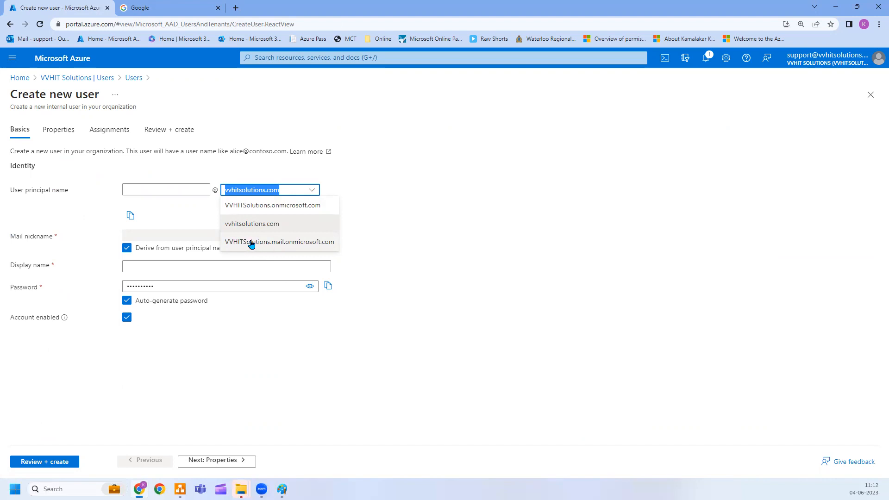
click(138, 78)
click(170, 124)
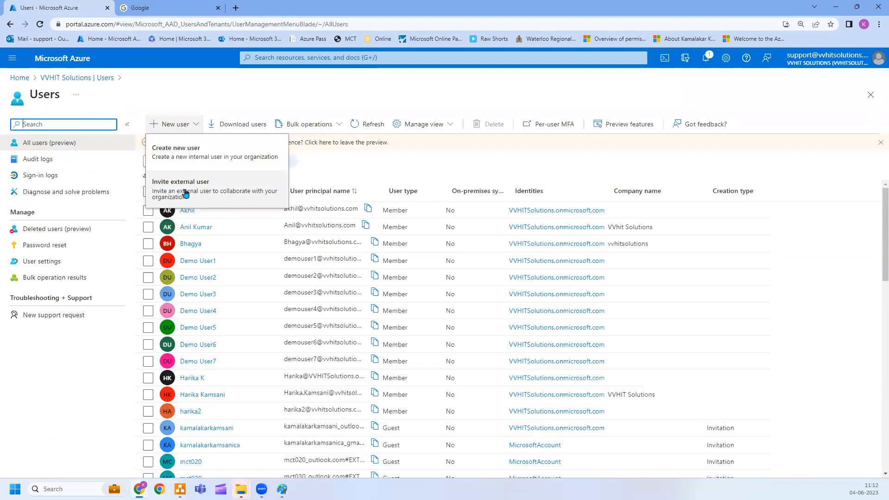
click(185, 193)
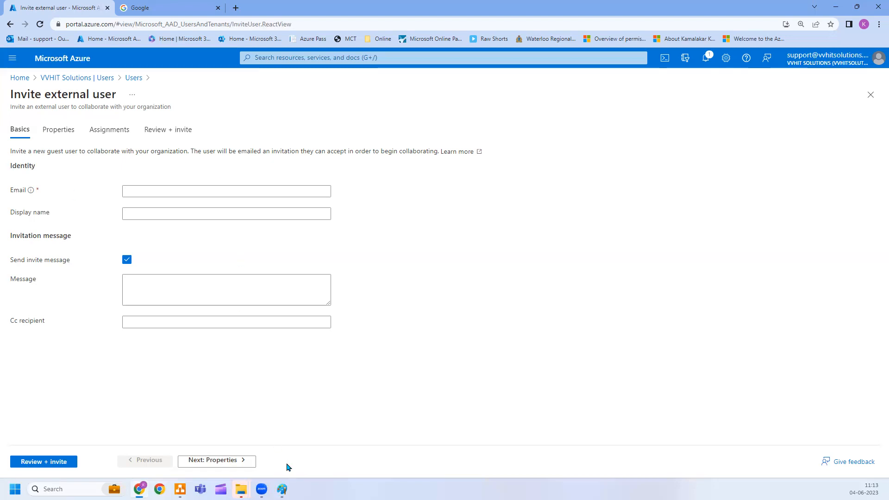
mouse_move(282, 489)
click(371, 452)
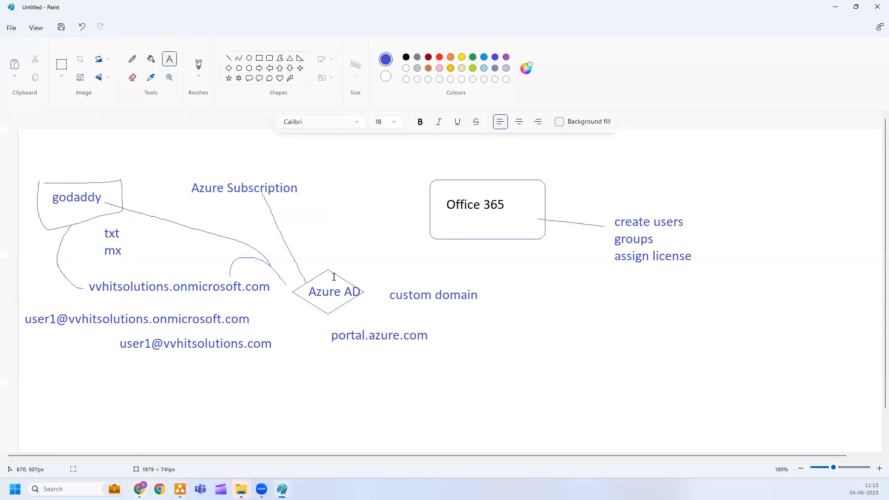
click(132, 59)
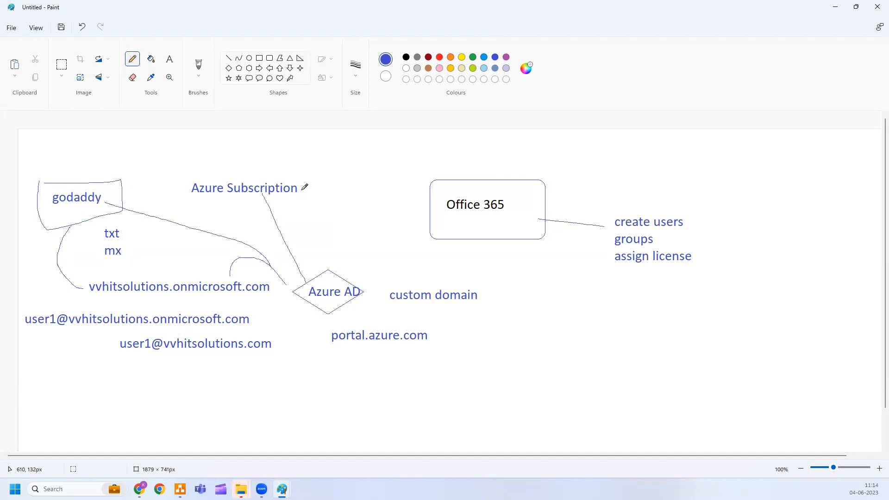
key(alt+Tab)
click(162, 191)
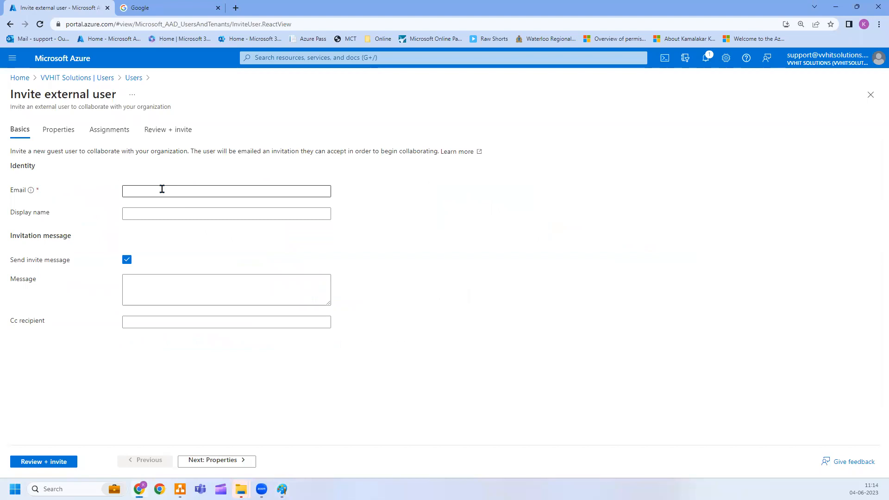
Look through the invite form's Properties and Assignments tabs, then abandon it for the Users list
click(71, 133)
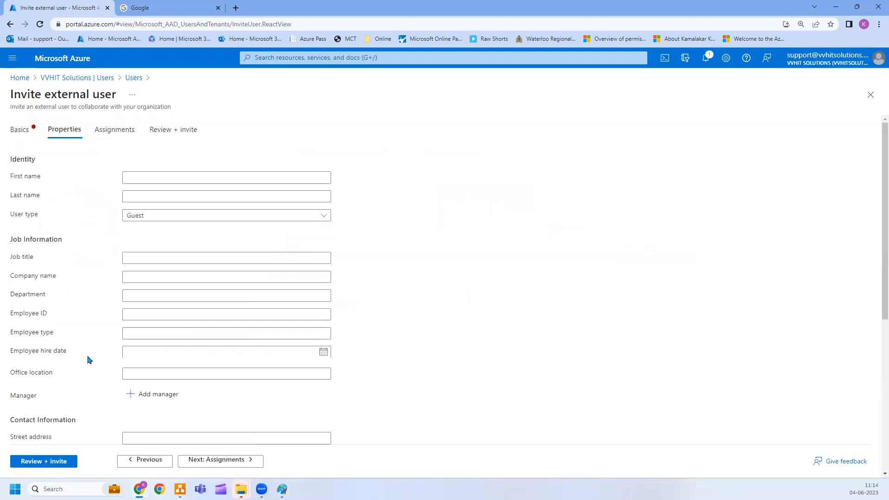
scroll(91, 363, down, 1)
scroll(93, 364, up, 1)
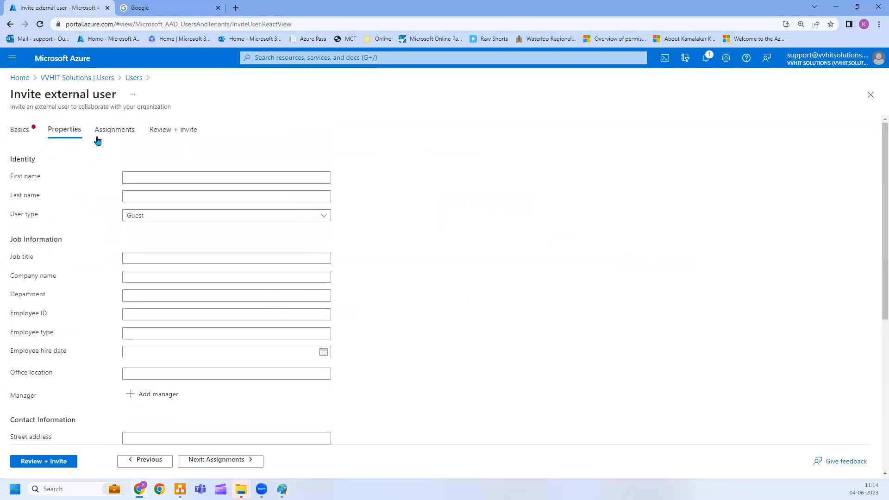
click(102, 135)
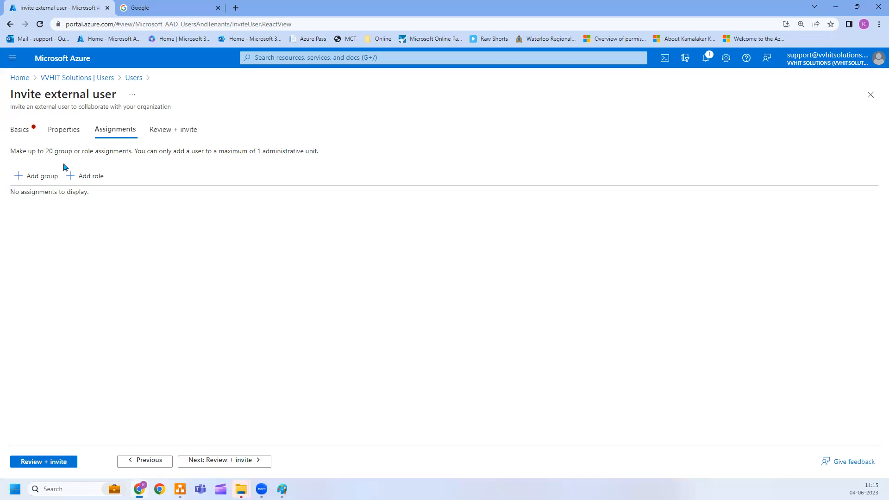
click(24, 131)
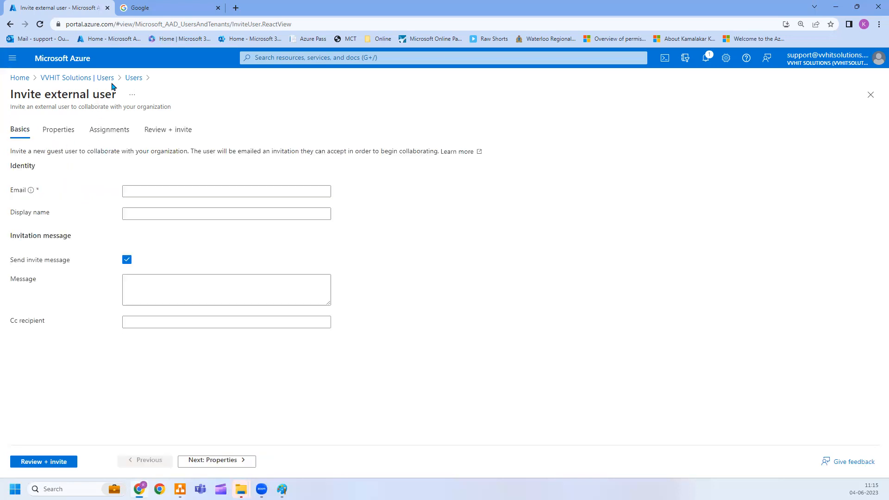
click(133, 78)
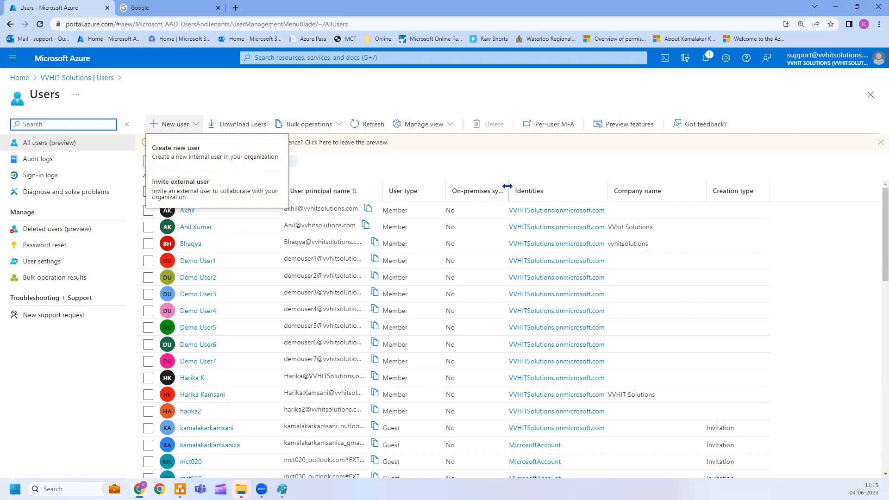
Widen the On-premises sync enabled column in the Users list and bring the Paint diagram forward
drag(508, 186, 594, 187)
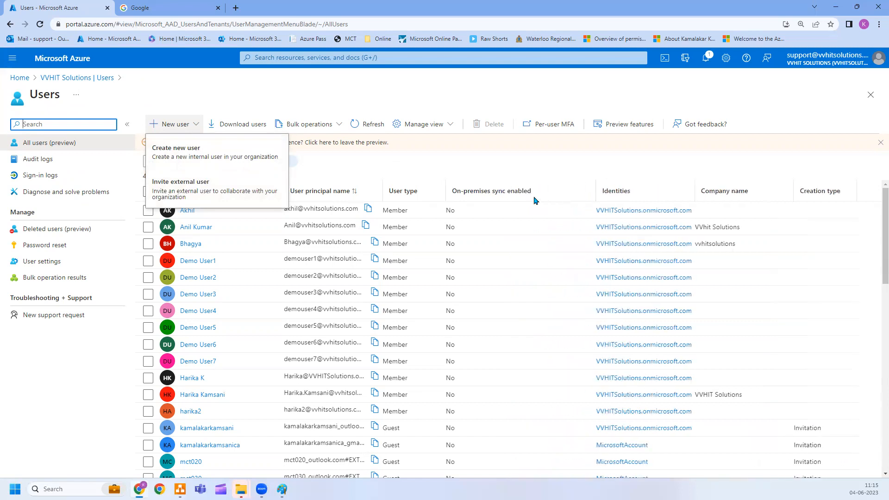
click(482, 208)
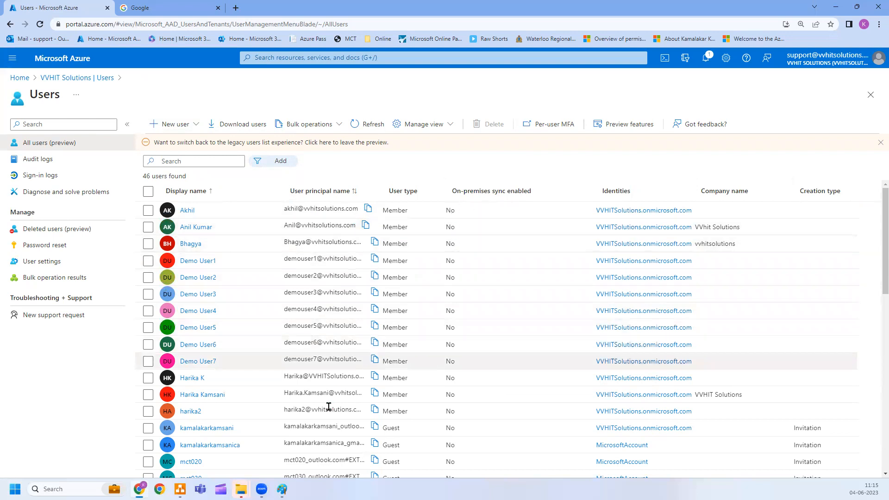
mouse_move(282, 489)
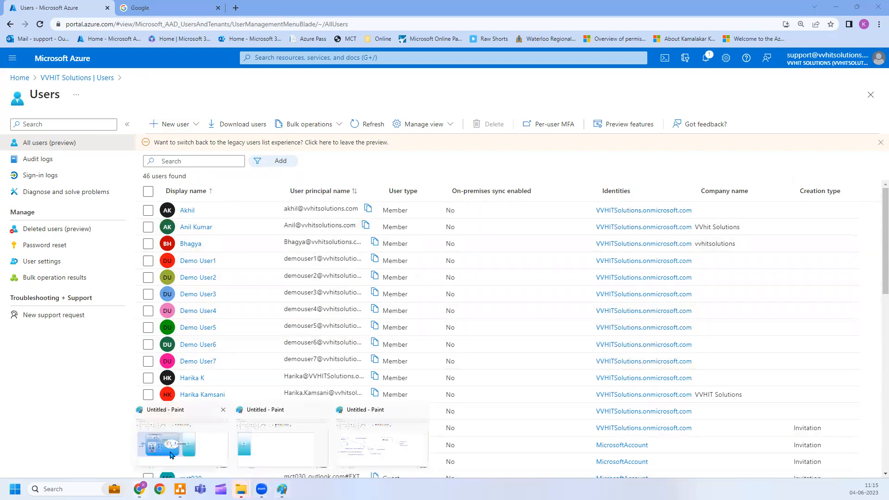
click(172, 455)
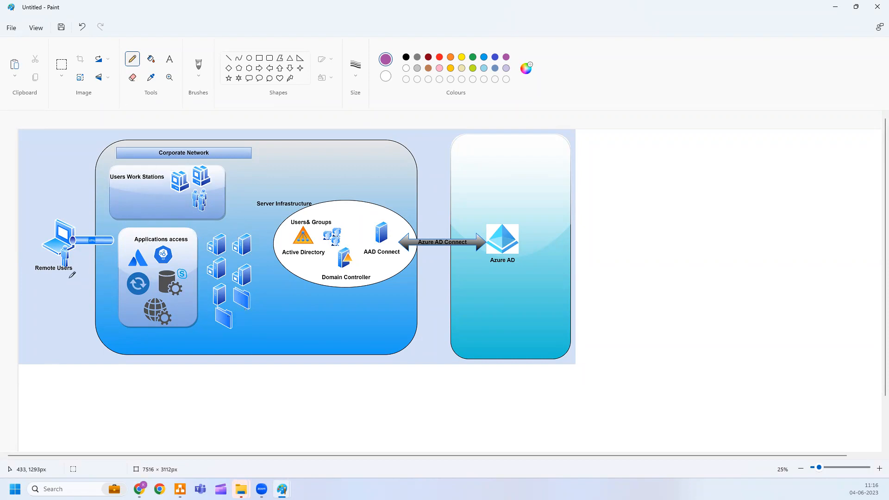
With the purple Pencil, sketch a curve from below Remote Users, under the diagram, to Azure AD
mouse_move(60, 278)
mouse_down()
mouse_move(93, 371)
mouse_move(301, 413)
mouse_move(480, 284)
mouse_move(493, 262)
mouse_up()
Draw a 2px red arrow from the Domain Controller ellipse to Azure AD, then return to Chrome
click(351, 77)
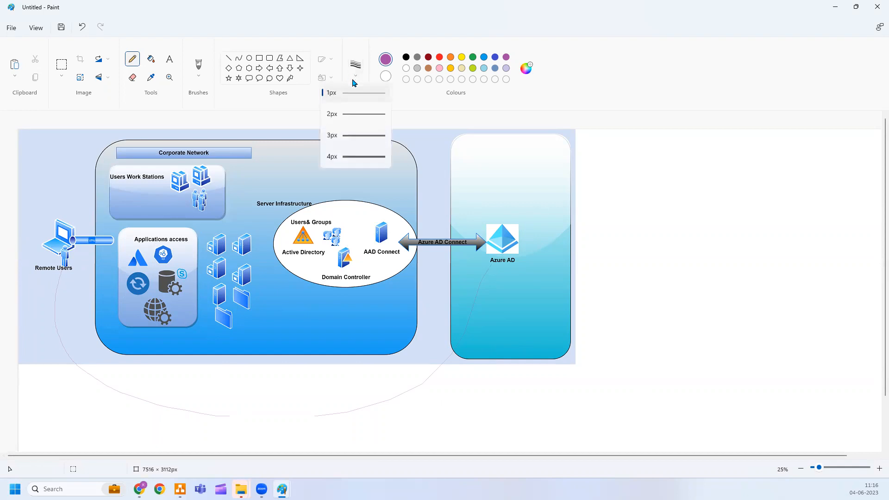
click(357, 115)
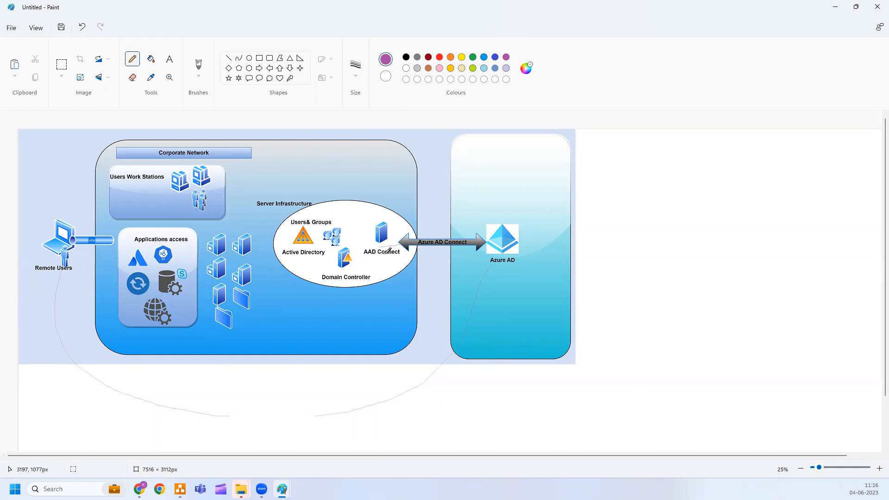
click(439, 58)
drag(387, 263, 478, 263)
mouse_move(392, 260)
mouse_down()
mouse_move(371, 268)
mouse_move(387, 273)
mouse_up()
key(alt+Tab)
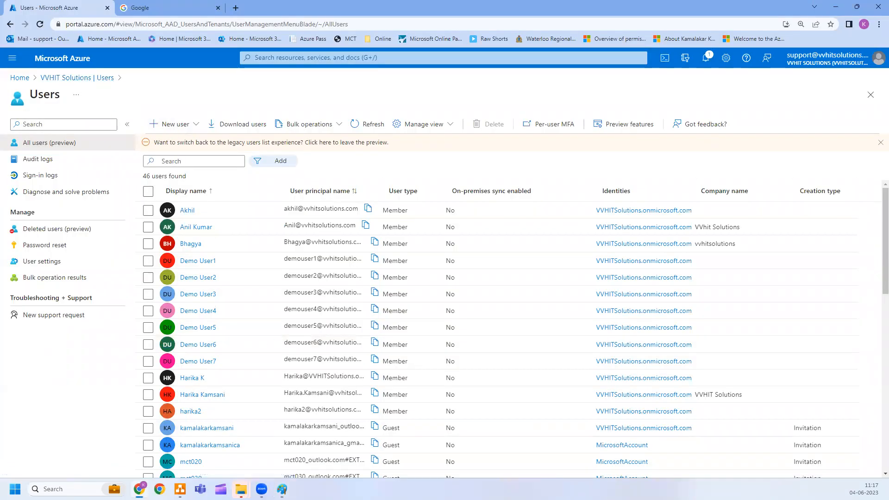
Go to the VVHIT Solutions tenant Overview and highlight its name, tenant ID and primary domain
click(75, 82)
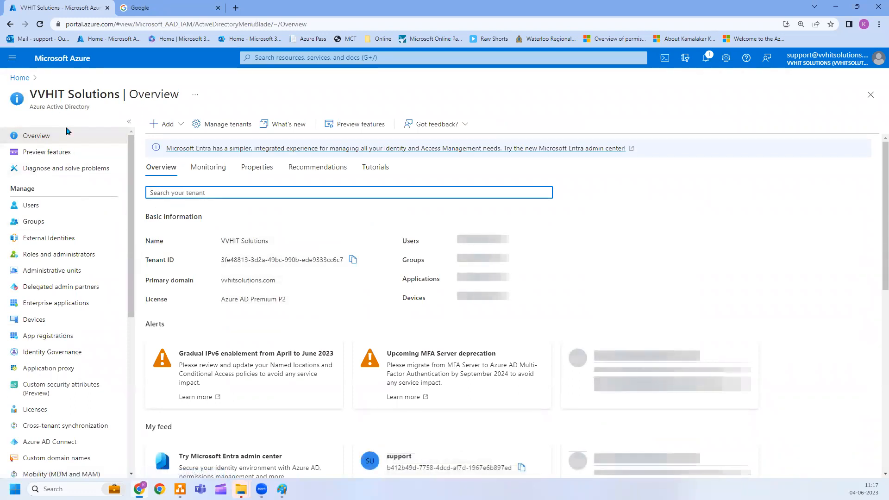
drag(220, 244, 340, 261)
click(270, 247)
scroll(289, 276, down, 1)
drag(222, 235, 277, 241)
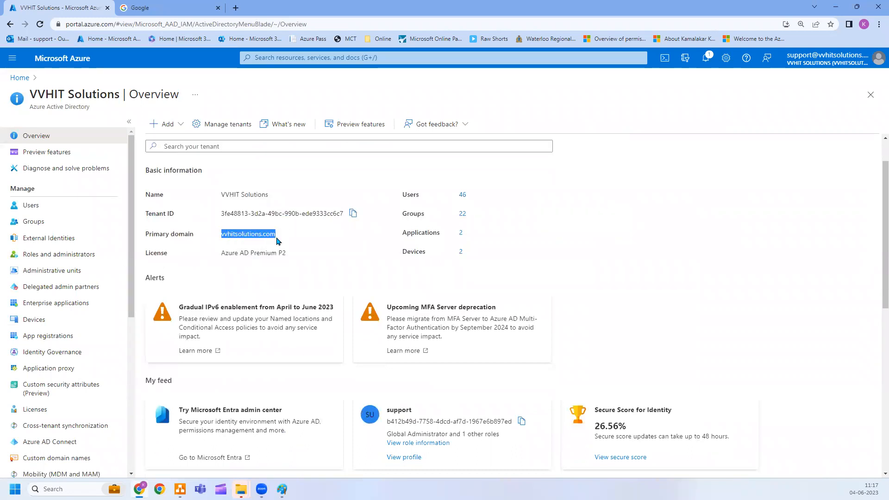
click(233, 237)
Briefly show the Azure AD sketch in Paint, then minimize Paint
mouse_move(282, 489)
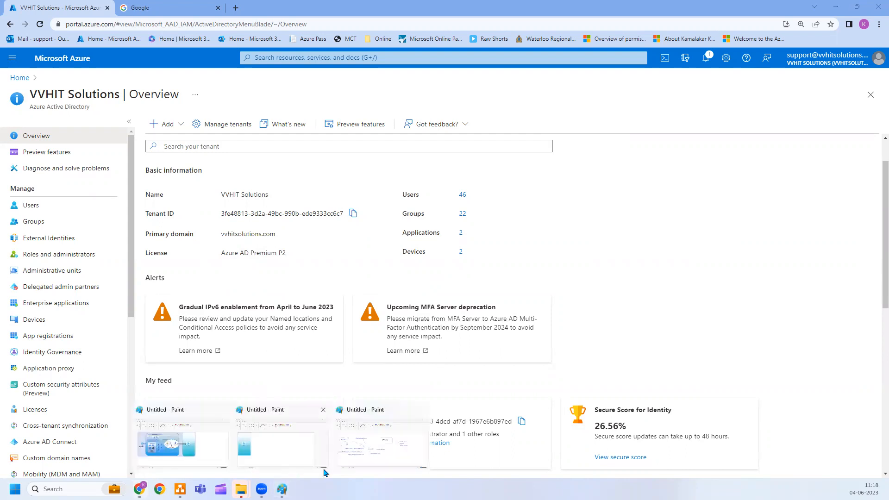
click(370, 466)
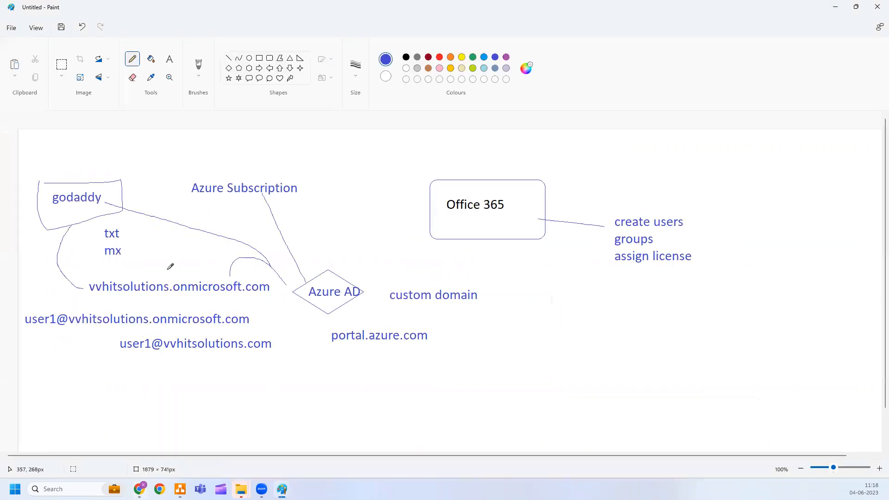
click(835, 7)
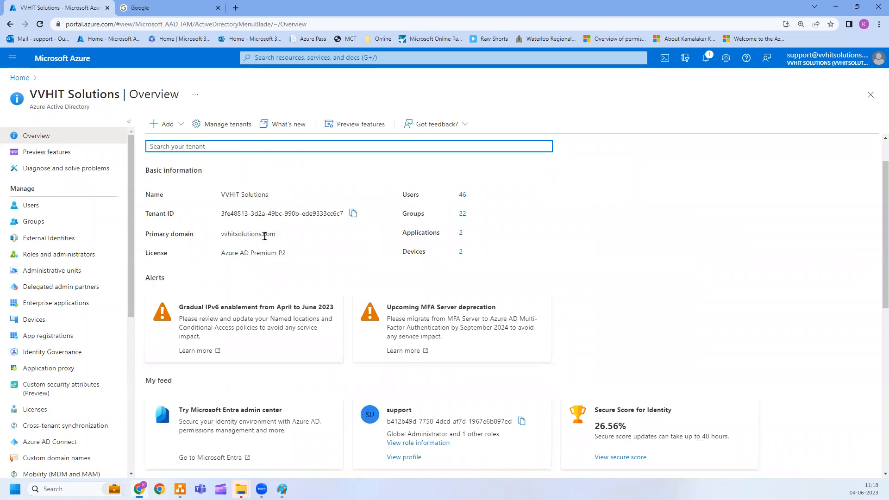
drag(280, 236, 222, 234)
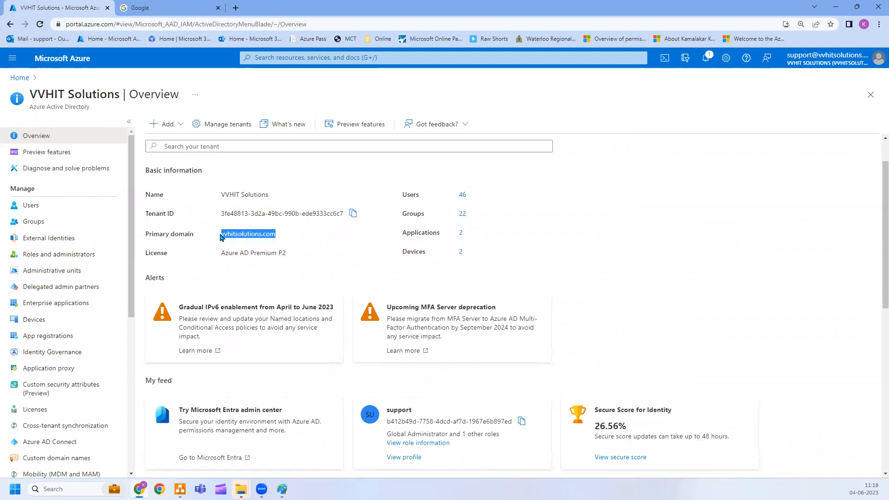
click(225, 245)
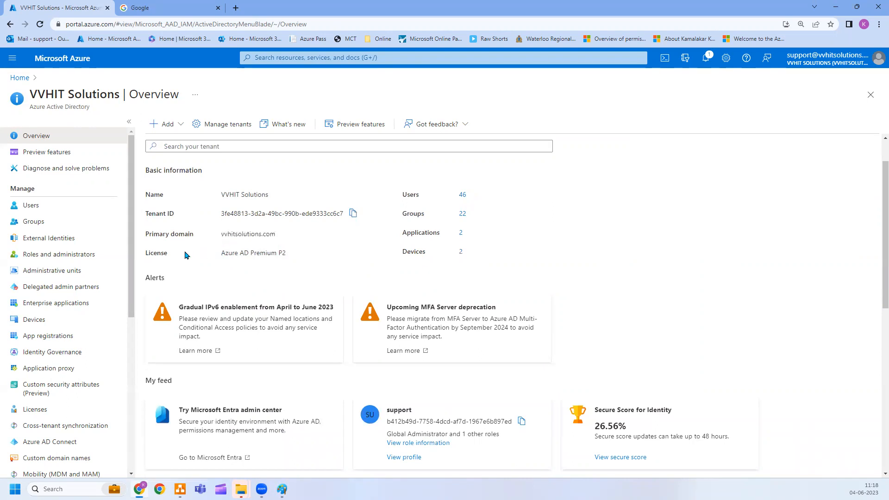
drag(221, 255, 297, 256)
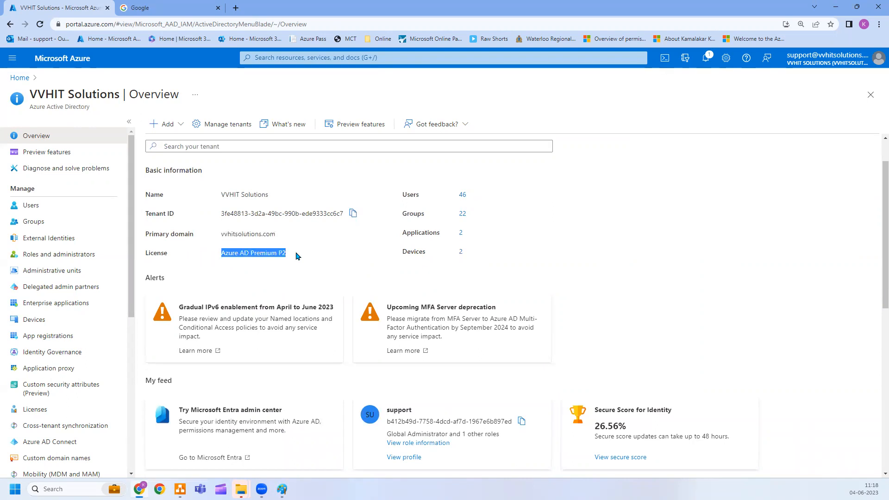
click(297, 256)
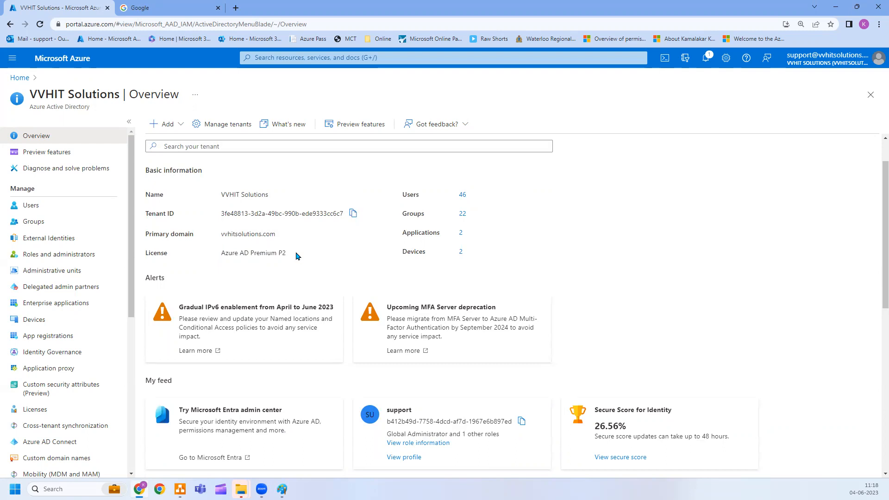
drag(284, 250, 227, 250)
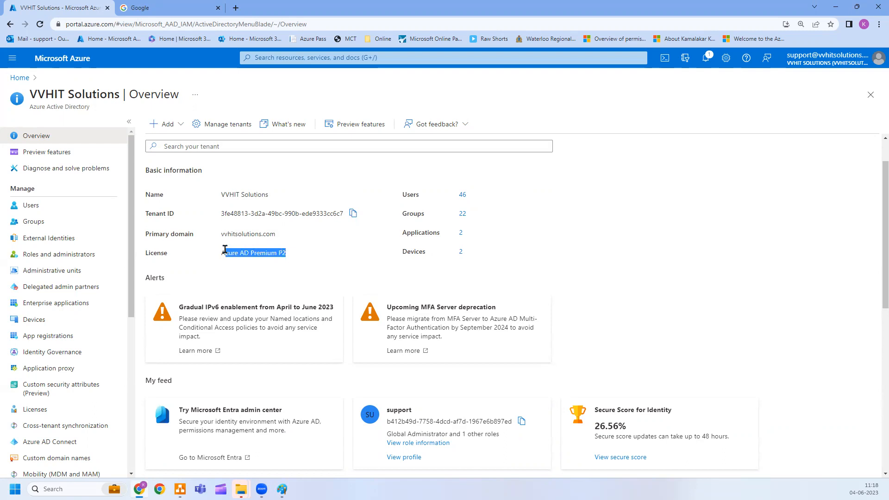
click(223, 256)
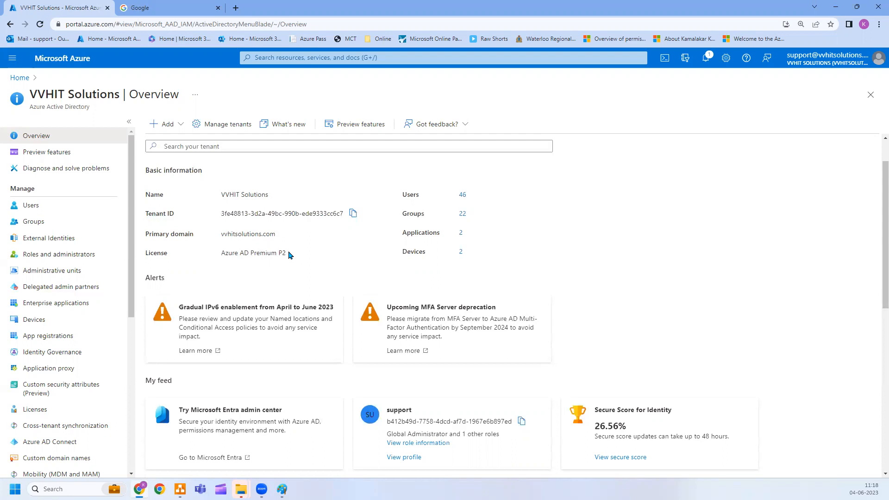
drag(289, 255, 156, 257)
click(239, 256)
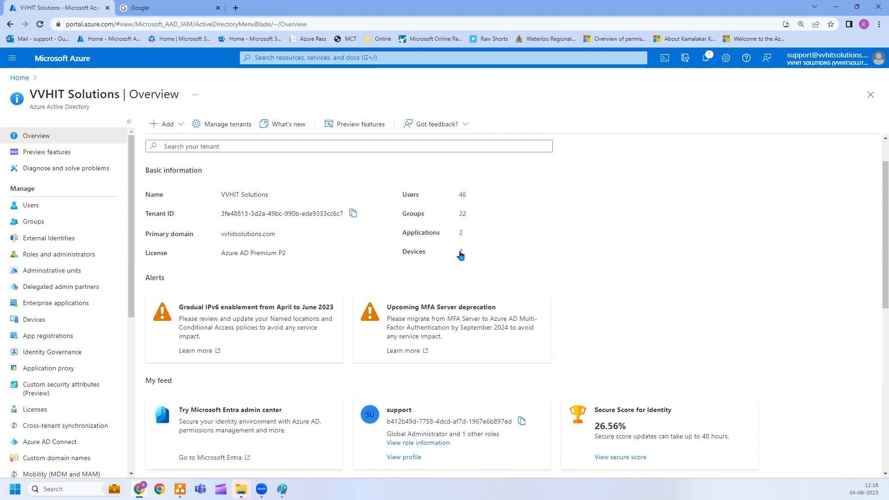
double_click(414, 253)
click(414, 253)
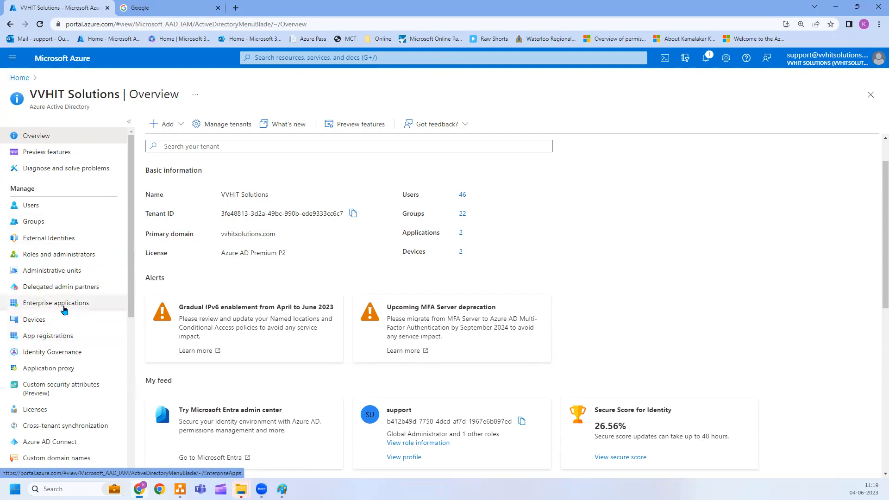
Open Enterprise applications and start a New application to browse the Azure AD Gallery
click(65, 306)
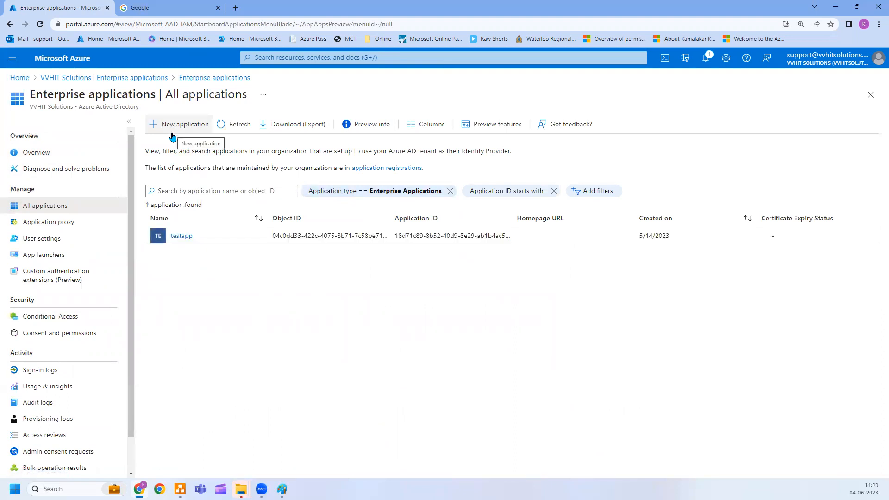
click(168, 131)
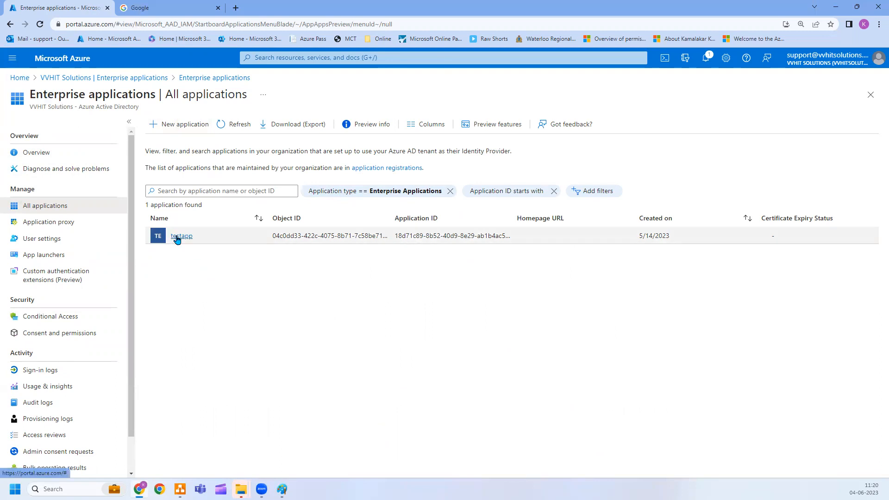
click(174, 132)
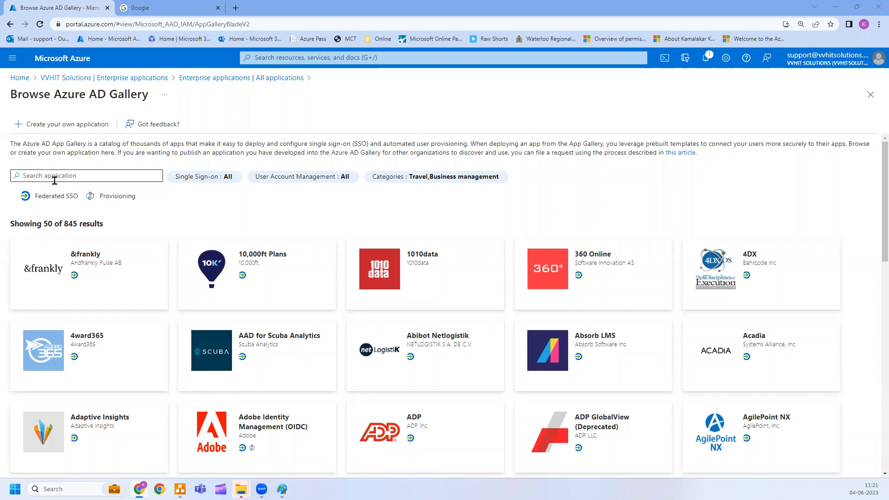
Try the Single Sign-on filter options (SAML, Linked) and the User Account Management filter
click(226, 179)
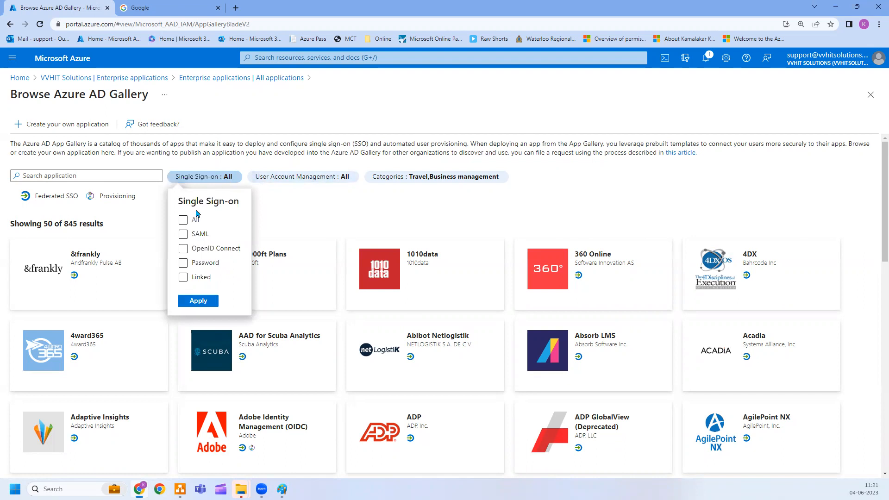
click(184, 237)
click(184, 277)
click(308, 180)
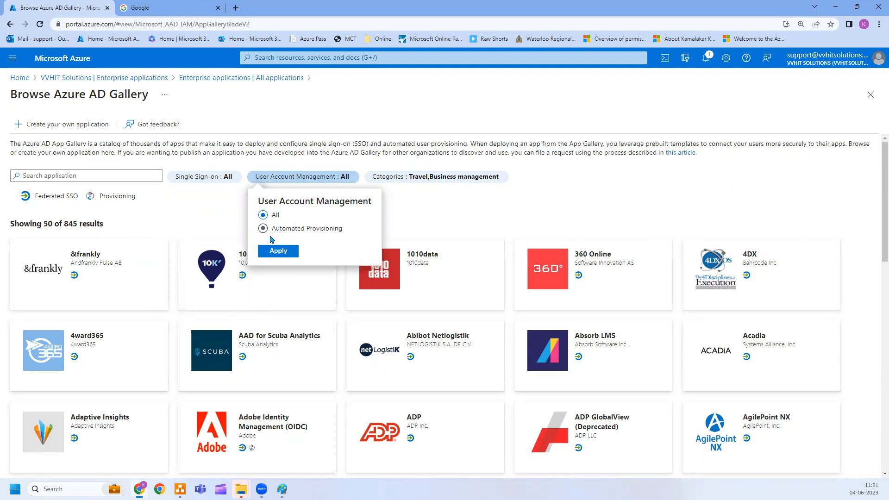
click(356, 160)
In the Categories filter, untick Travel and tick Developer services
click(447, 180)
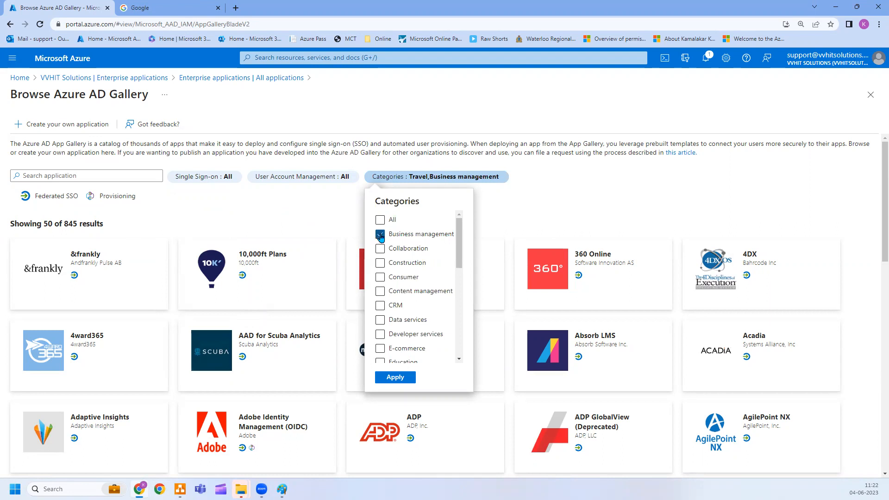
scroll(381, 241, down, 5)
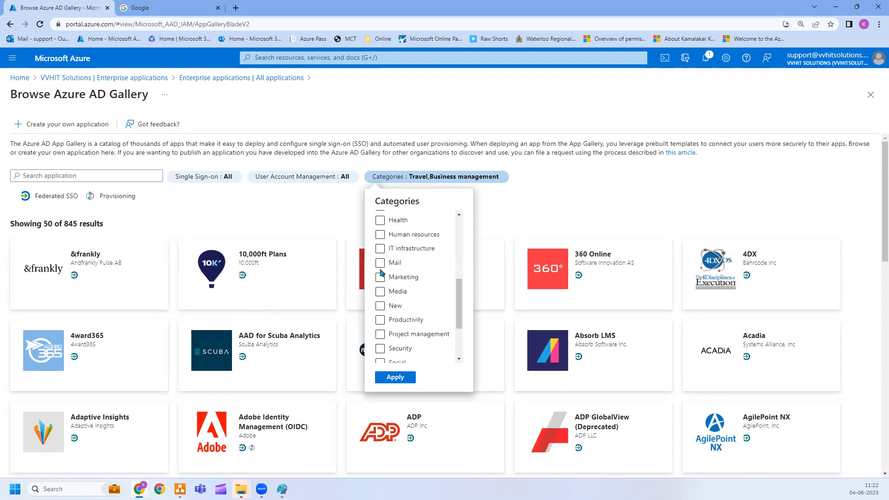
click(380, 339)
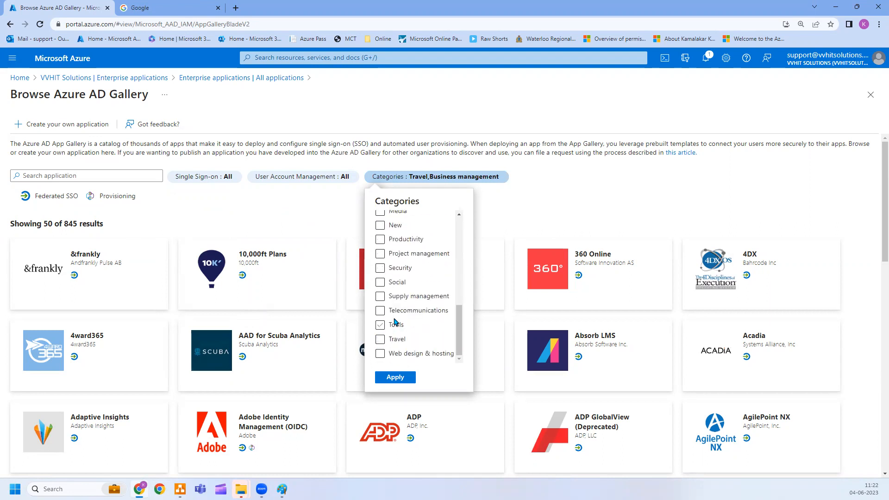
scroll(396, 297, up, 5)
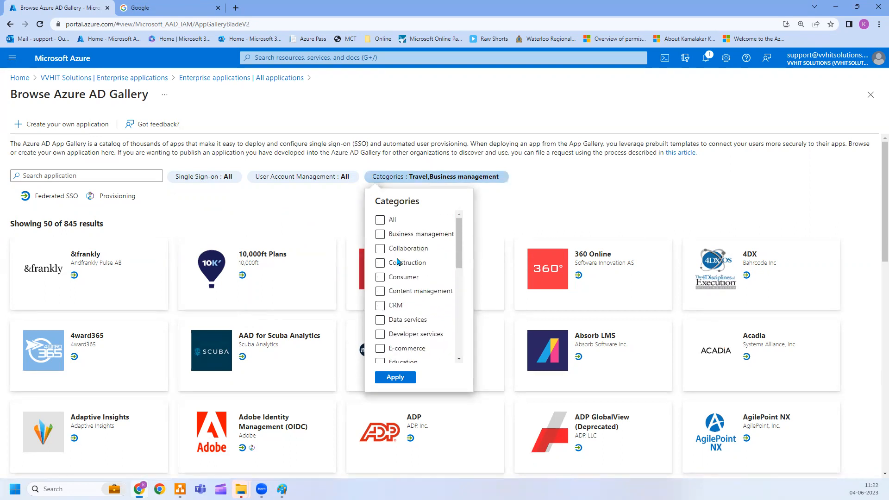
click(380, 334)
Filter the gallery to CRM, load more apps and scroll down to the PandaDoc tile
click(380, 306)
click(395, 377)
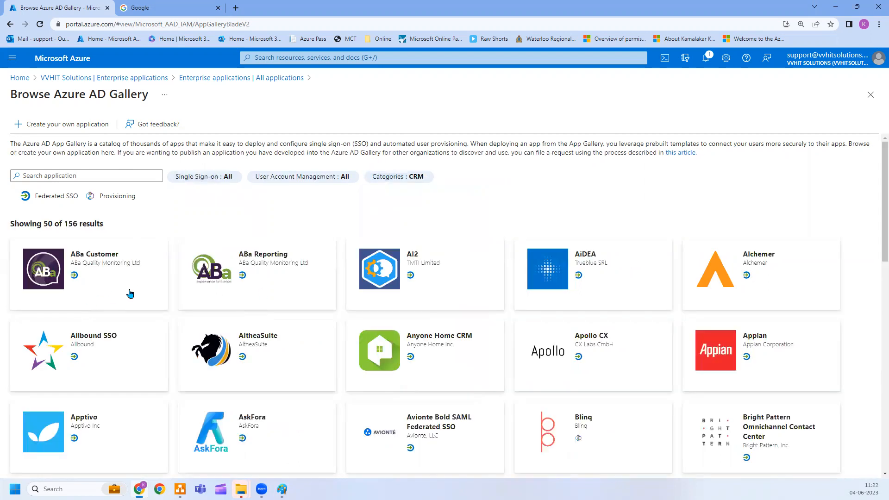
scroll(235, 277, down, 5)
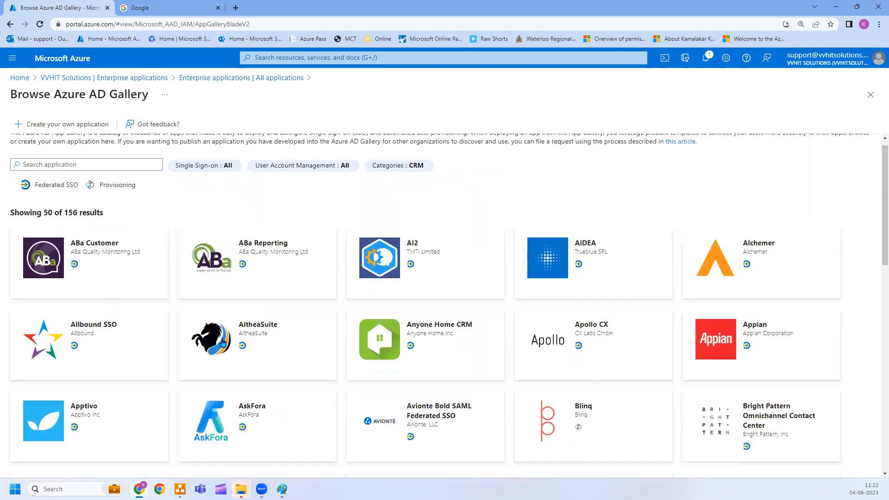
scroll(241, 377, down, 6)
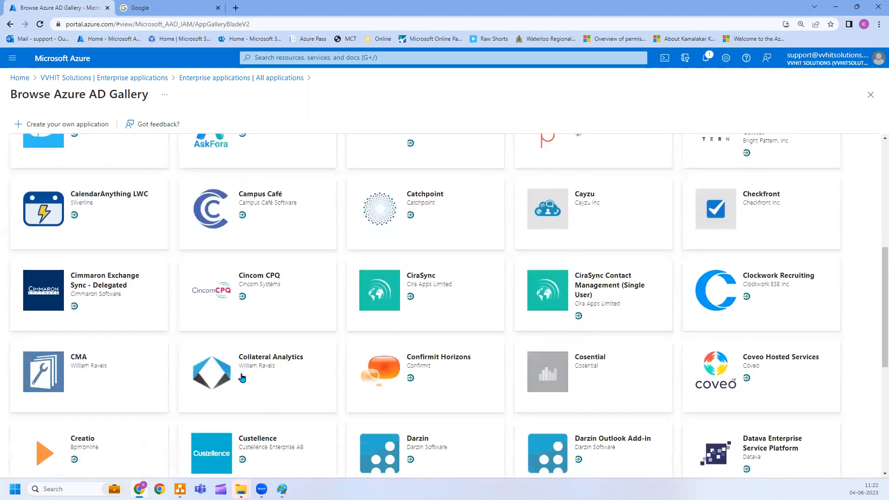
scroll(242, 377, down, 2)
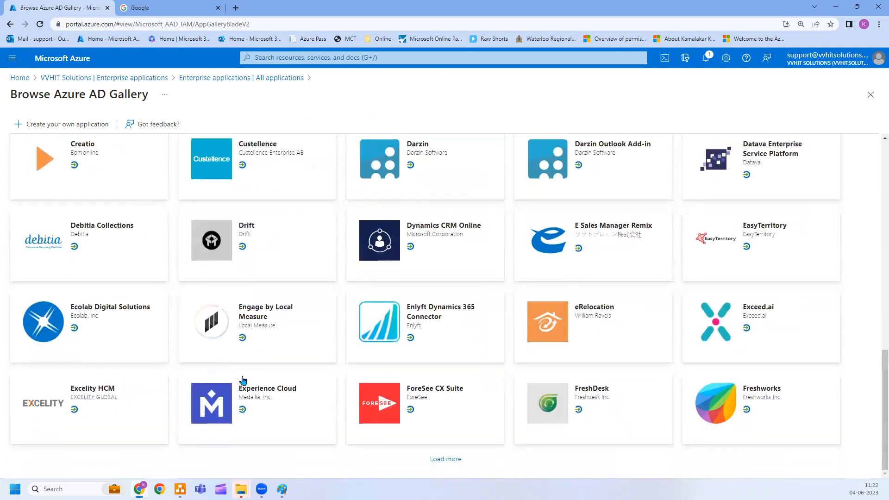
click(437, 466)
scroll(185, 274, down, 2)
scroll(354, 356, down, 4)
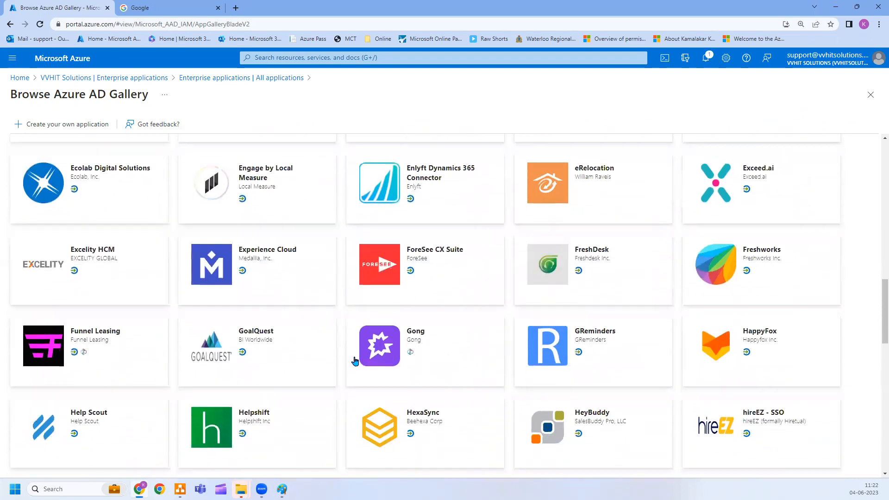
scroll(356, 362, down, 6)
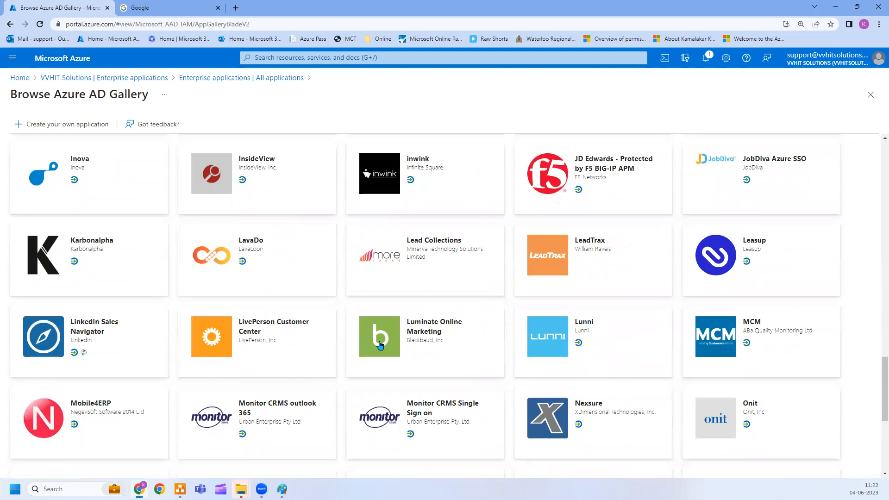
scroll(380, 346, down, 2)
scroll(380, 346, down, 1)
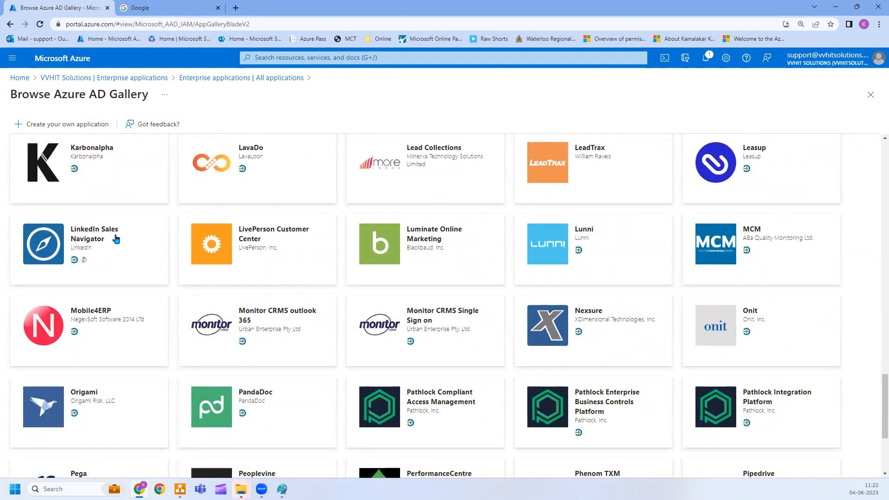
scroll(250, 290, down, 2)
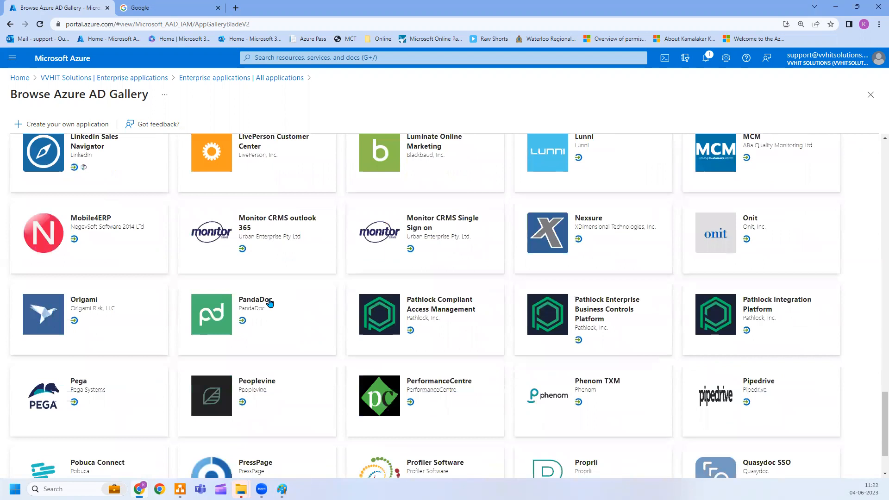
Create the PandaDoc gallery app and select its name on the new Overview page
click(270, 303)
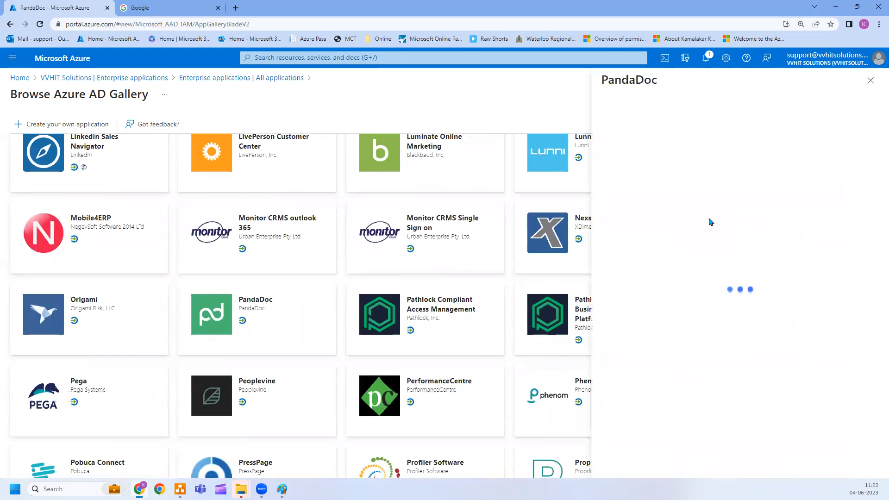
double_click(620, 77)
click(621, 78)
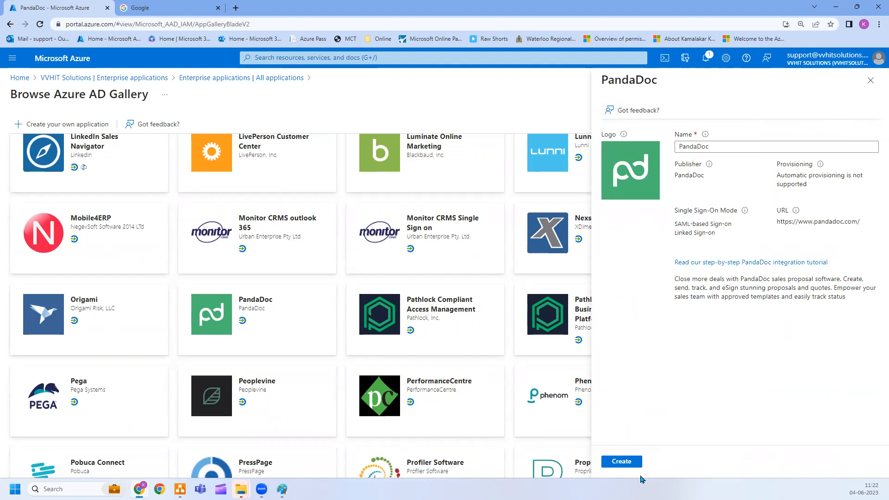
click(622, 463)
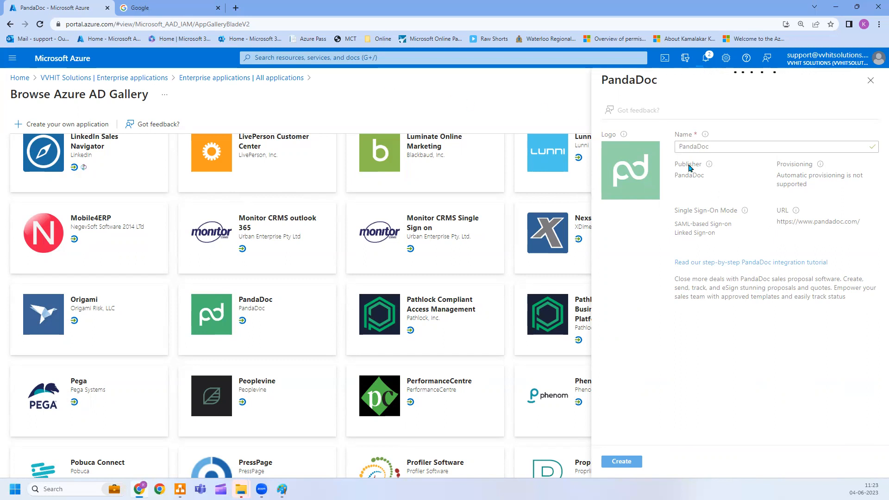
drag(603, 80, 661, 83)
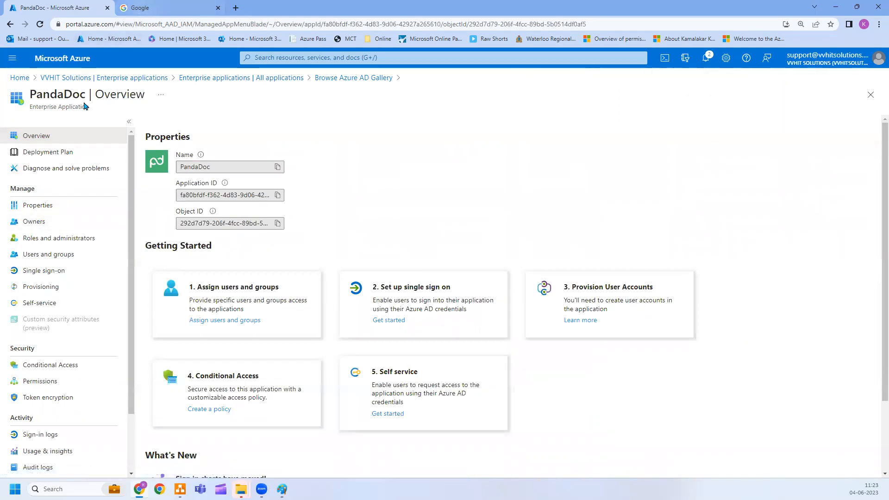
Copy the app name and search Google for 'PandaDoc with azure ad' in a new tab
double_click(71, 95)
key(ctrl+c)
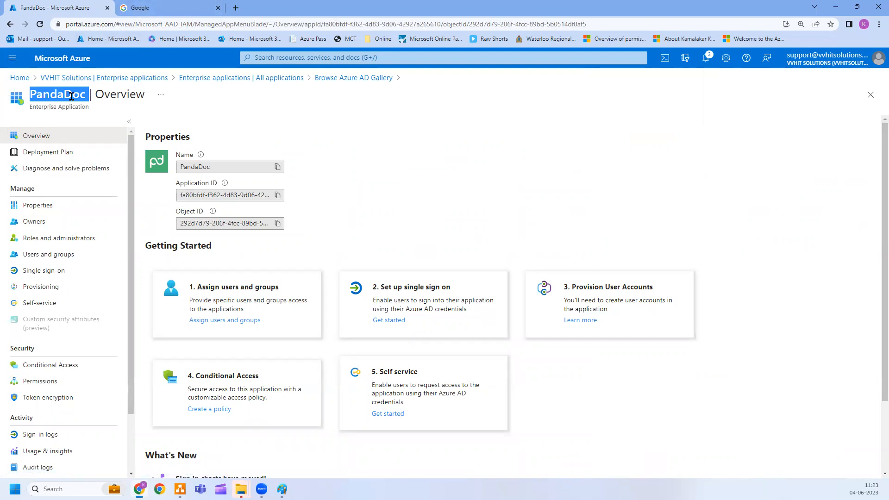
key(ctrl+t)
key(ctrl+v)
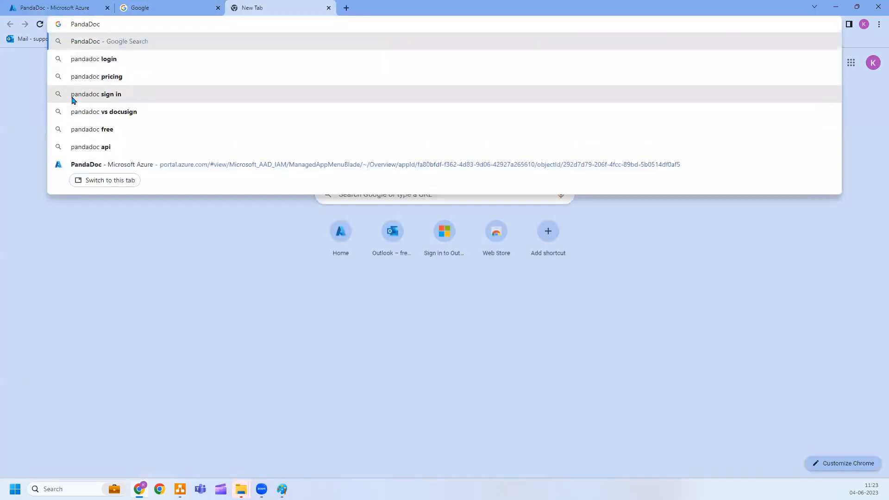
text(with azure ad)
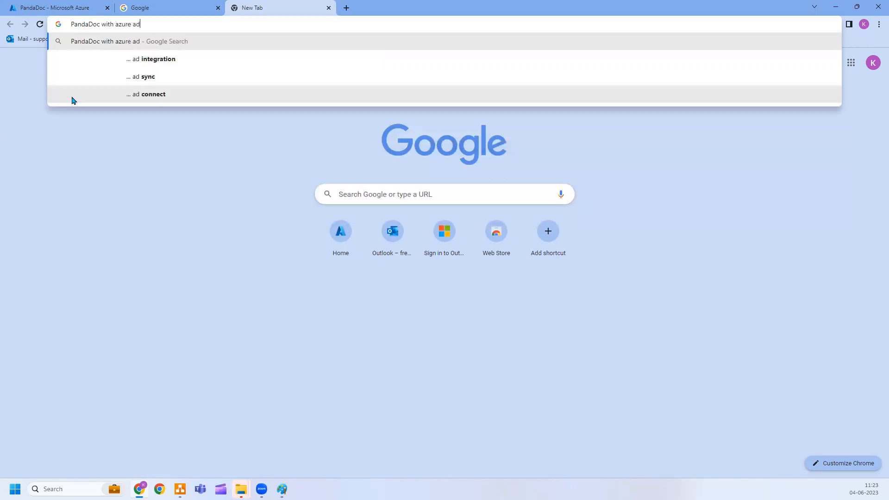
key(Return)
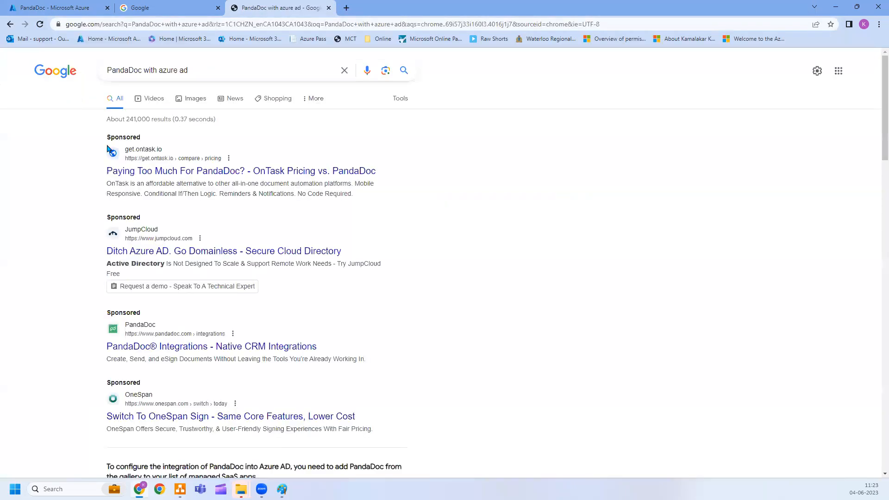
Open the Microsoft SSO tutorial, PandaDoc SSO help and Tray.io results in background tabs
scroll(175, 346, down, 3)
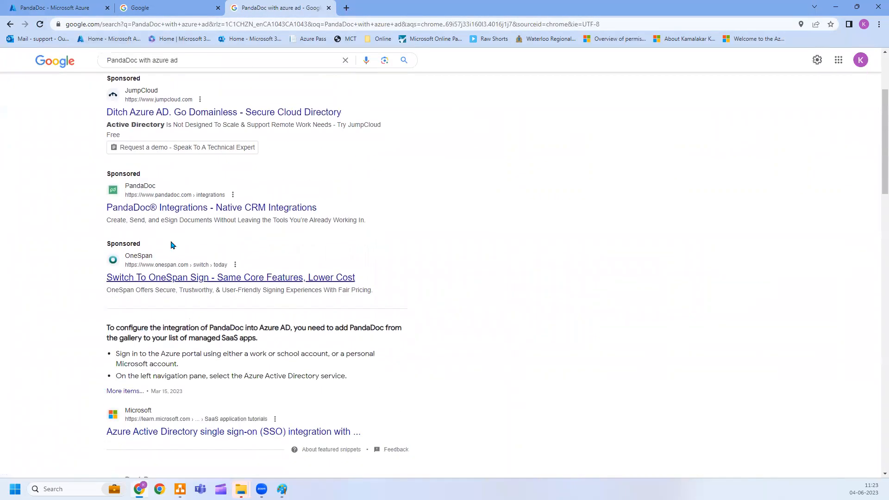
middle_click(207, 431)
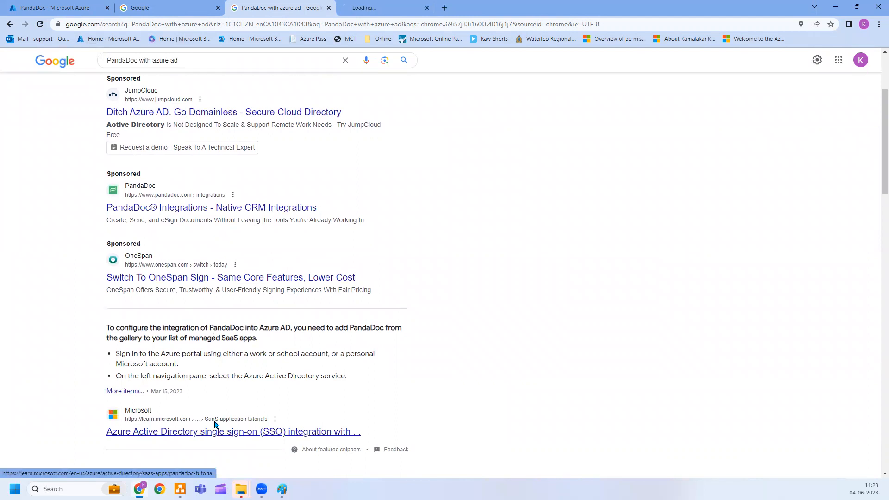
scroll(207, 428, down, 4)
middle_click(218, 316)
middle_click(232, 384)
Switch to the Microsoft Learn PandaDoc SSO tutorial and scroll through its opening sections
key(ctrl+Tab)
scroll(350, 275, down, 7)
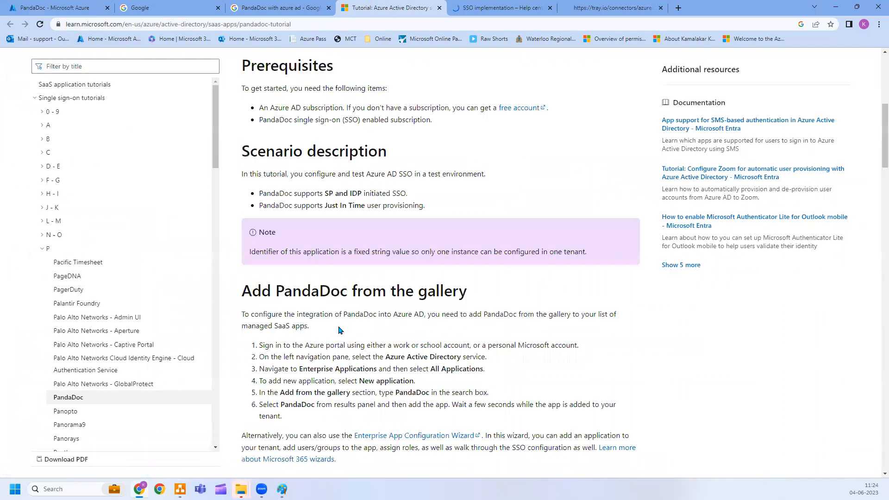
scroll(339, 329, down, 4)
drag(252, 108, 459, 109)
click(319, 149)
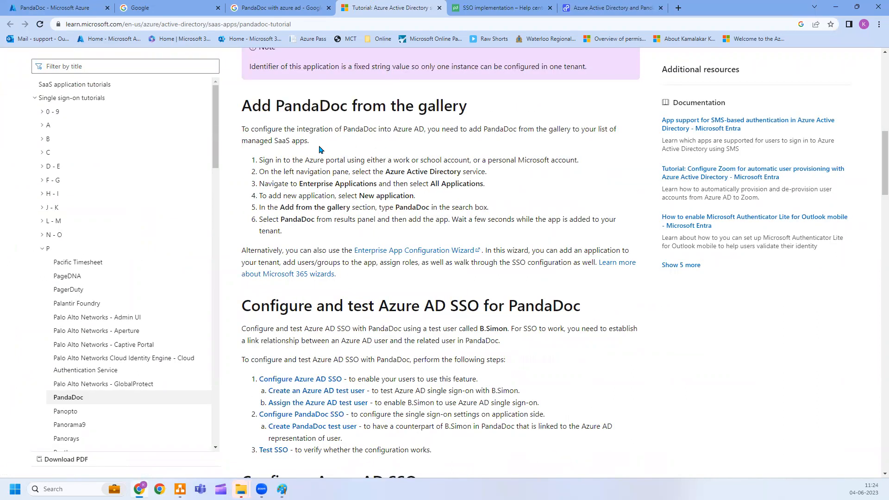
scroll(290, 232, down, 3)
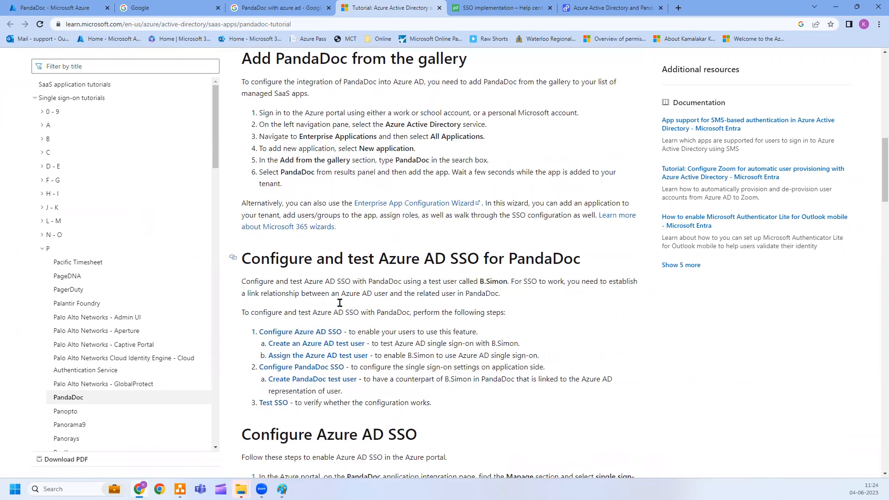
scroll(309, 297, down, 2)
scroll(310, 298, down, 2)
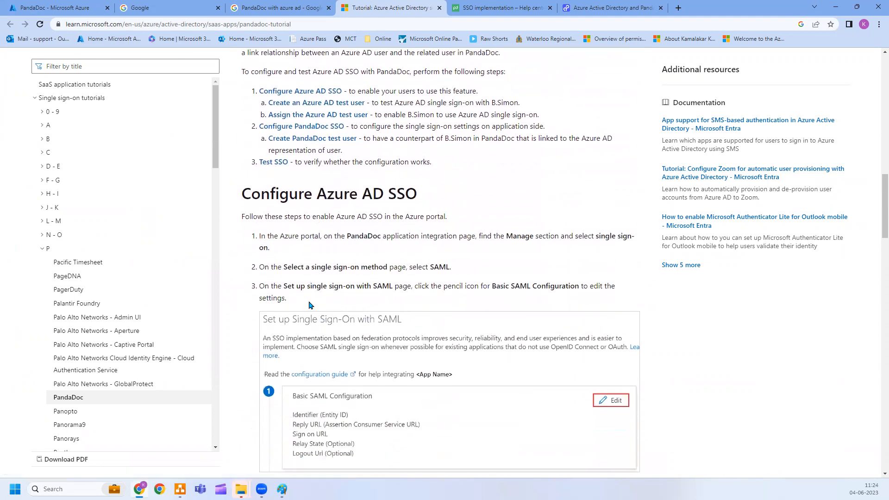
scroll(295, 223, down, 1)
scroll(338, 201, down, 3)
scroll(278, 192, up, 4)
Highlight the first SSO configuration steps, including choosing SAML and editing settings
drag(263, 200, 469, 239)
click(379, 249)
drag(279, 232, 425, 253)
click(421, 251)
Read down to Configure PandaDoc SSO, glance at PandaDoc's help tab, then return to the tutorial
scroll(420, 252, down, 8)
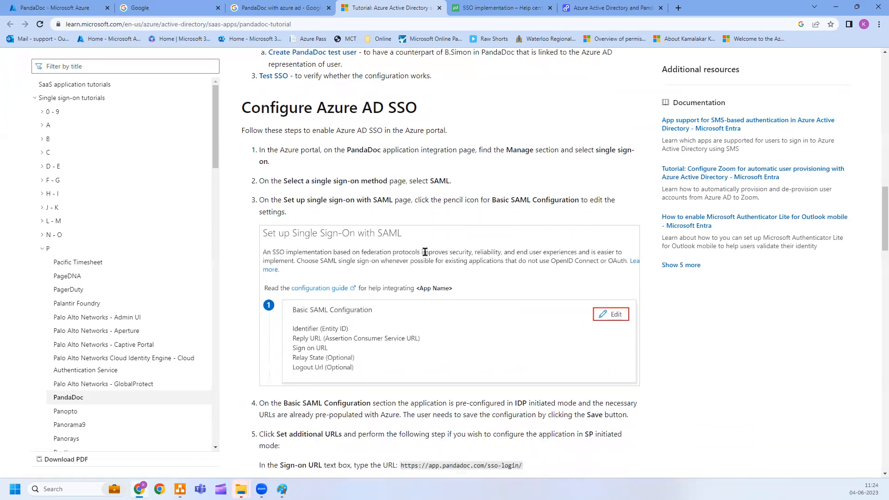
scroll(447, 350, down, 9)
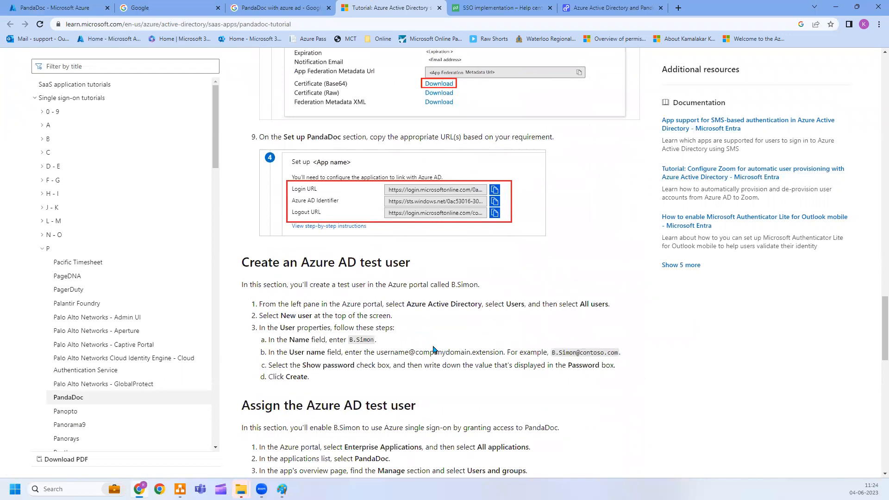
scroll(434, 350, down, 5)
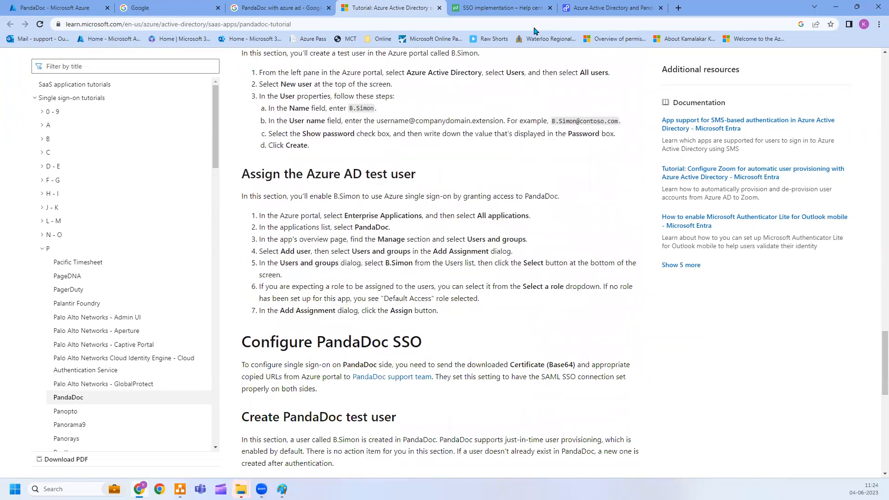
scroll(366, 387, down, 2)
drag(251, 250, 426, 252)
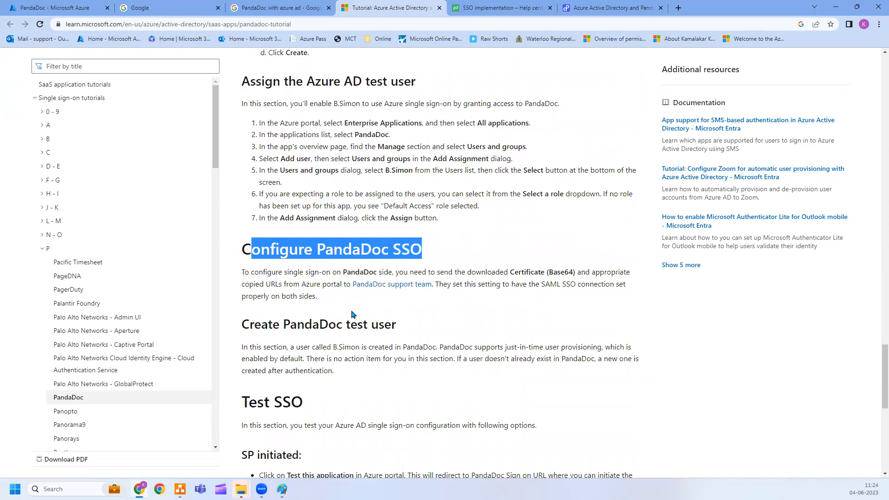
click(306, 304)
scroll(361, 290, down, 8)
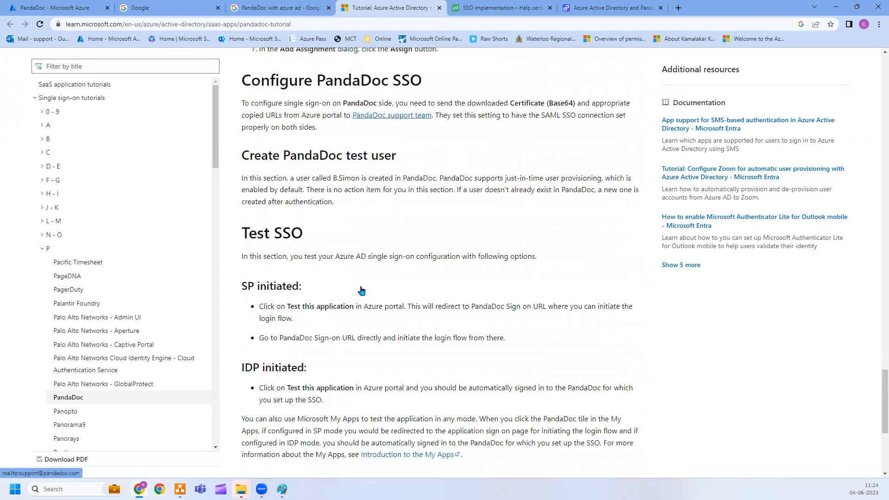
scroll(359, 172, up, 3)
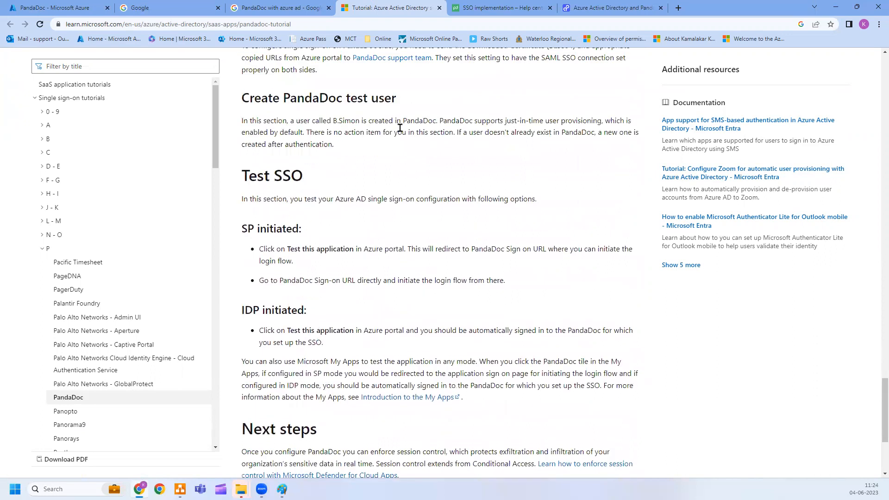
click(469, 11)
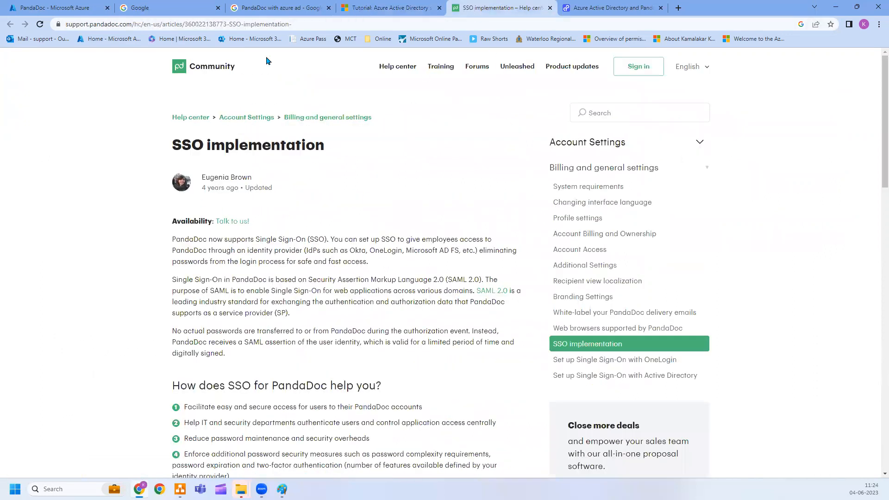
click(389, 7)
scroll(329, 223, up, 9)
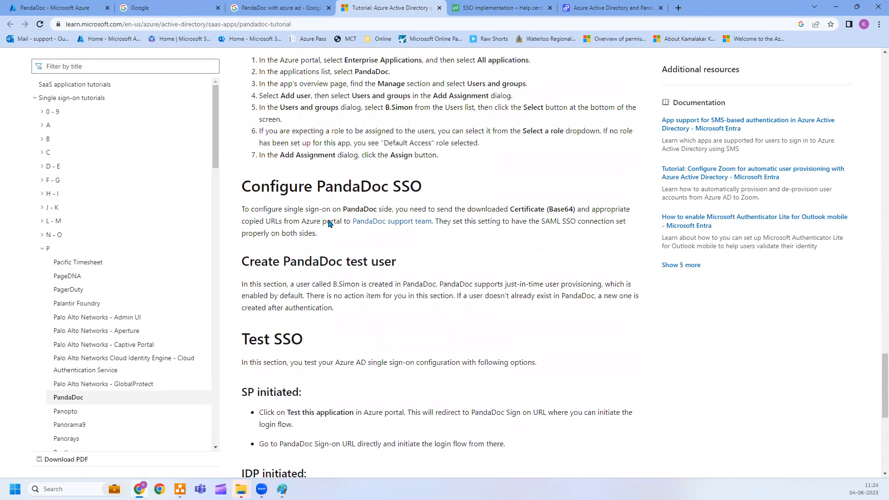
Browse PandaDoc's users and groups, provisioning, roles and owners pages, then show its sign-on methods
click(74, 10)
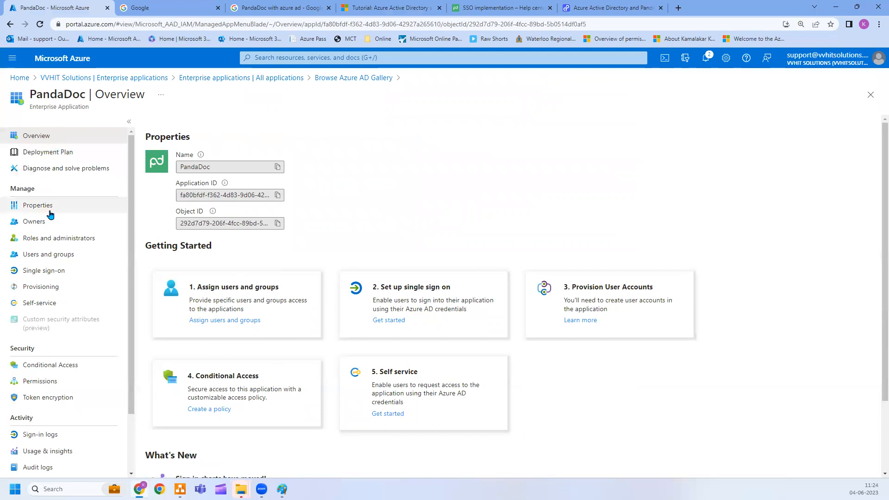
click(59, 255)
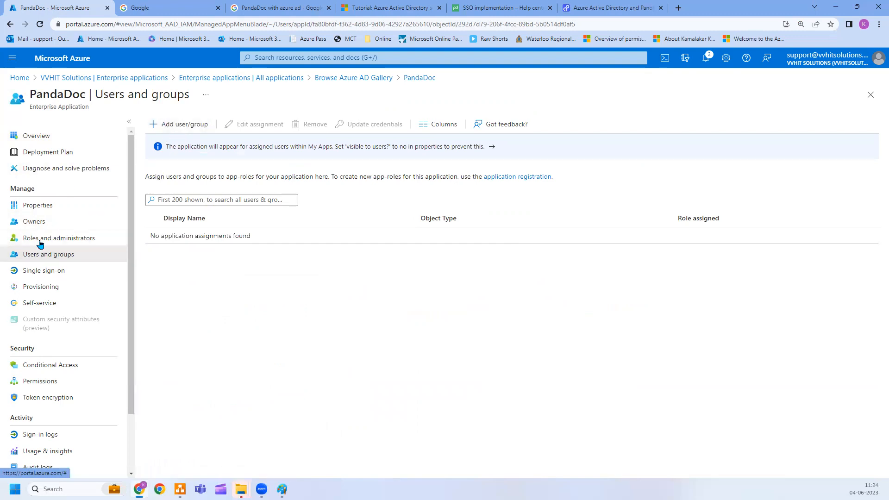
click(74, 272)
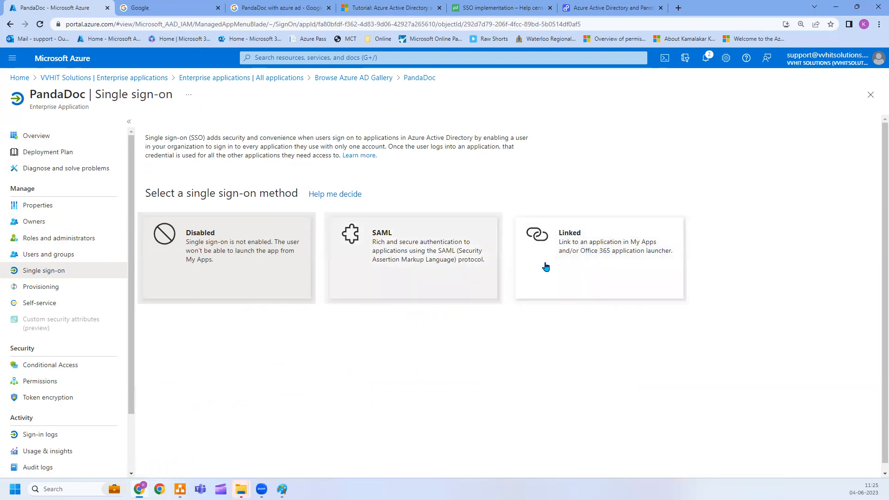
click(50, 289)
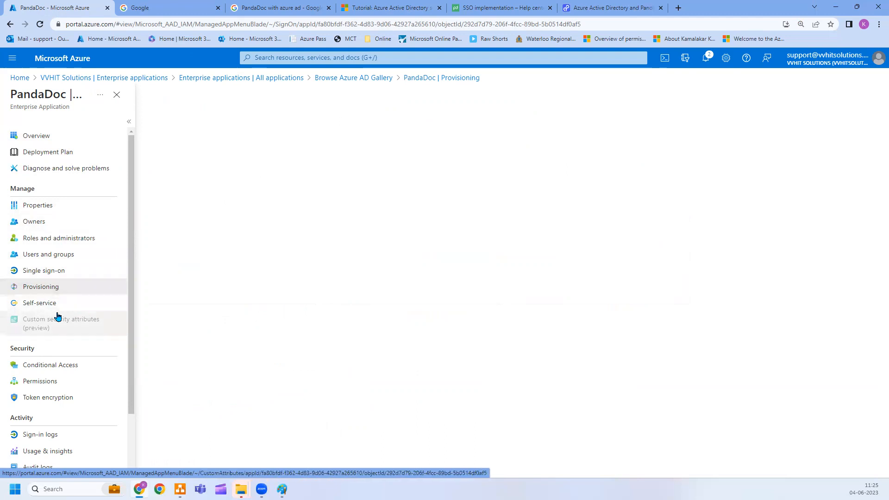
click(56, 241)
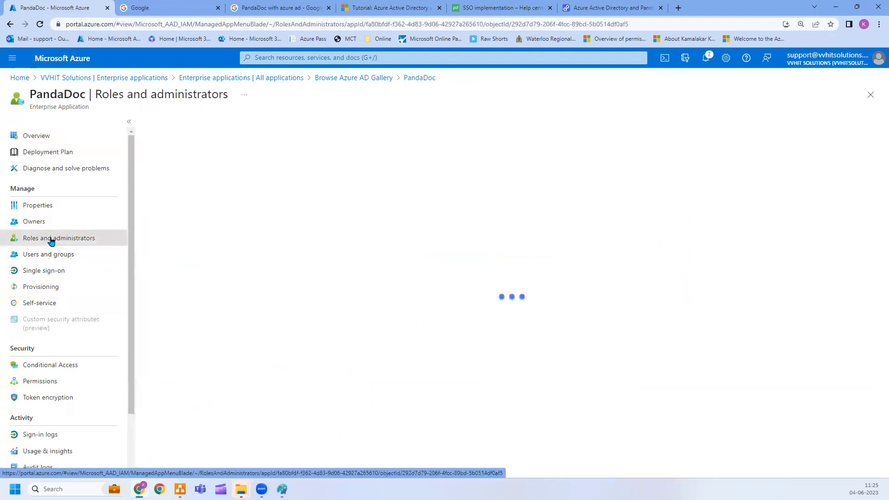
click(44, 254)
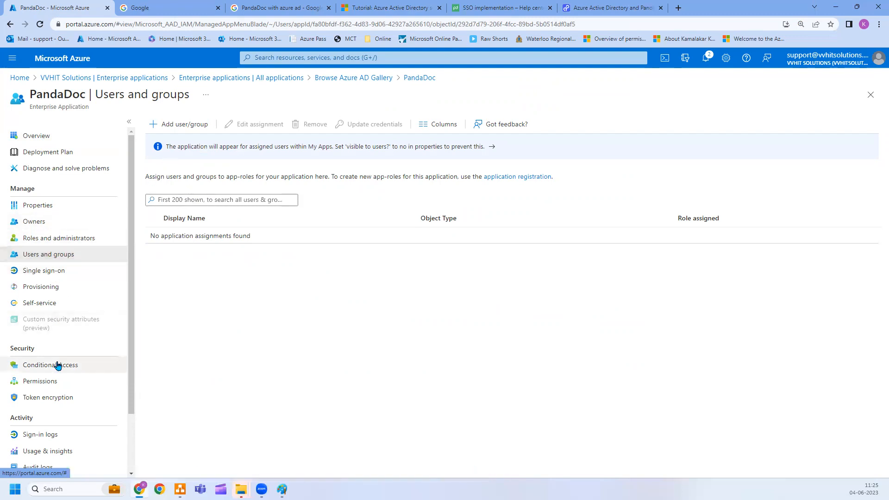
click(34, 223)
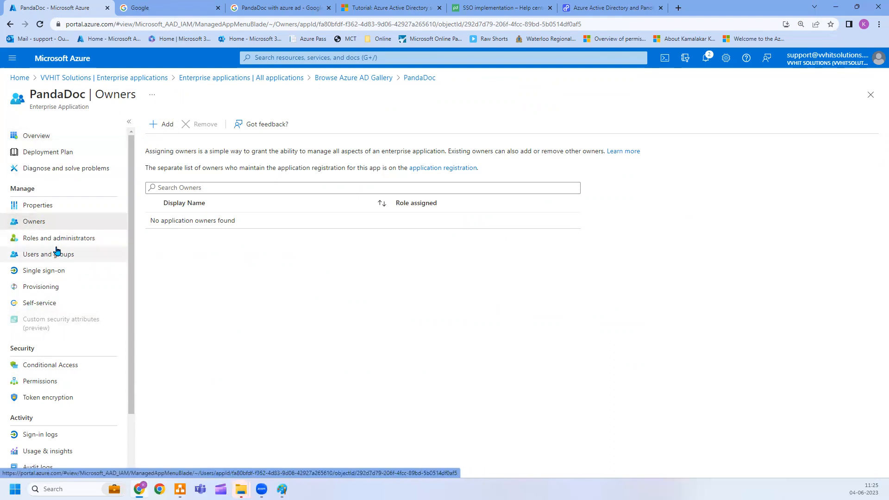
click(60, 277)
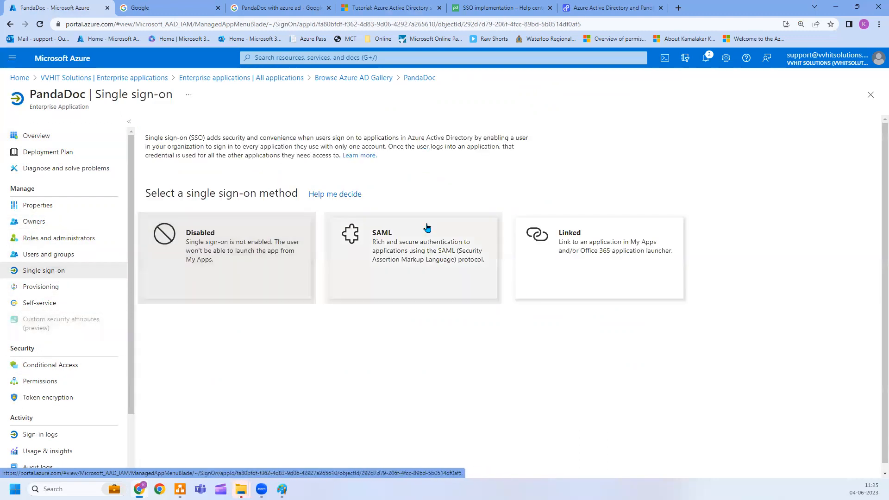
Choose SAML for PandaDoc and save the default identifier and reply URL
click(405, 251)
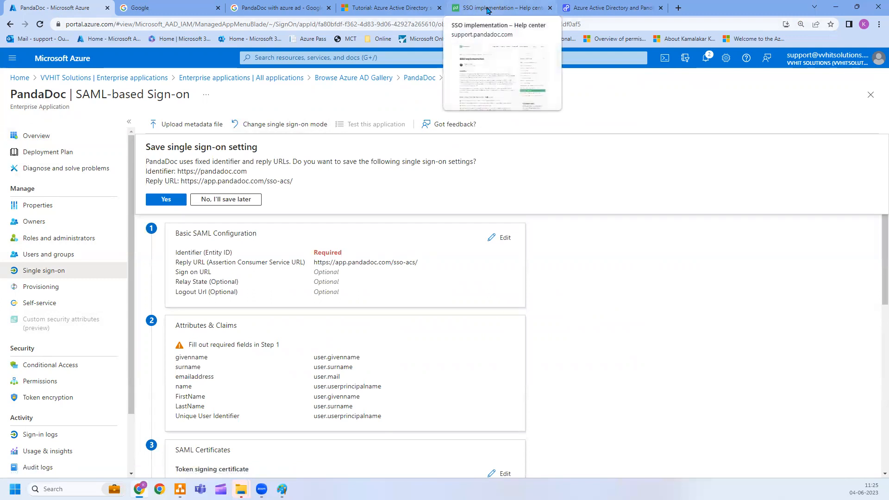
click(159, 201)
drag(176, 252, 358, 299)
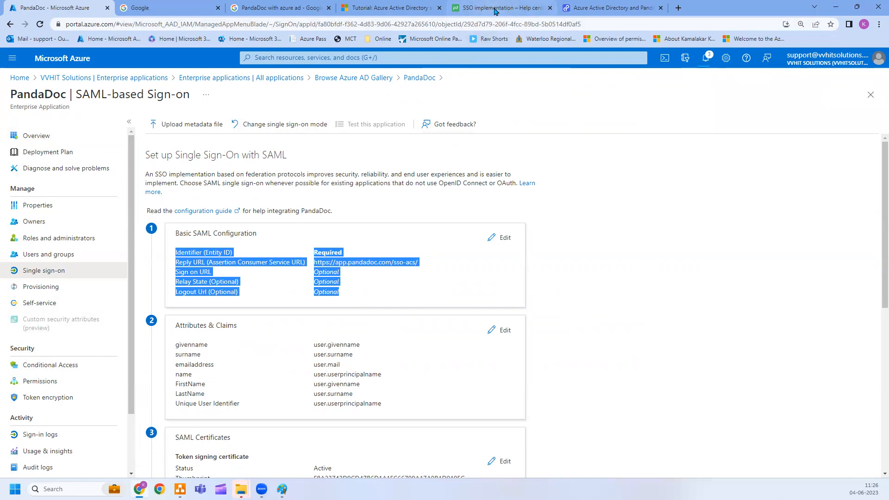
click(591, 250)
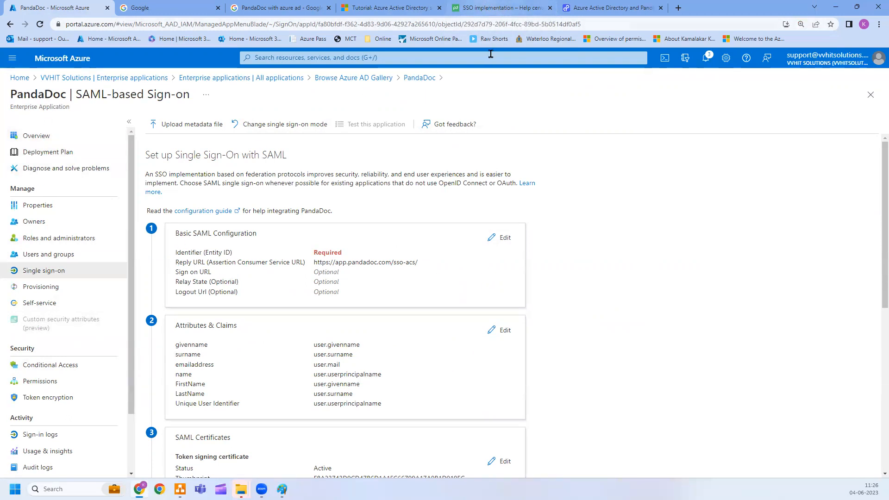
Check the PandaDoc SSO help and Azure AD tutorial, then open PandaDoc's Users and groups
click(480, 10)
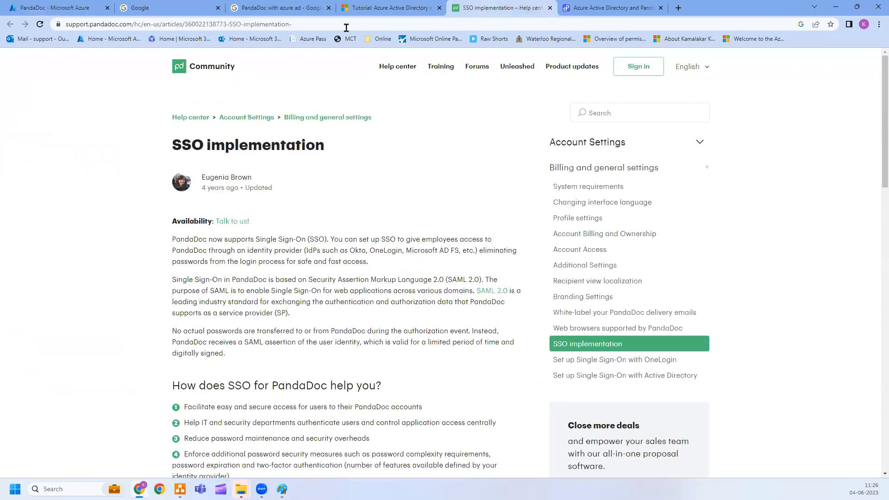
click(370, 10)
scroll(336, 302, down, 6)
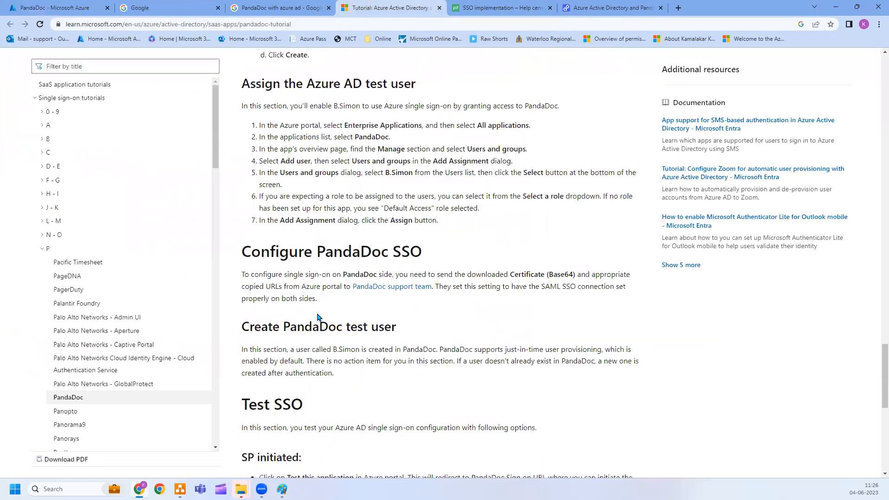
click(29, 11)
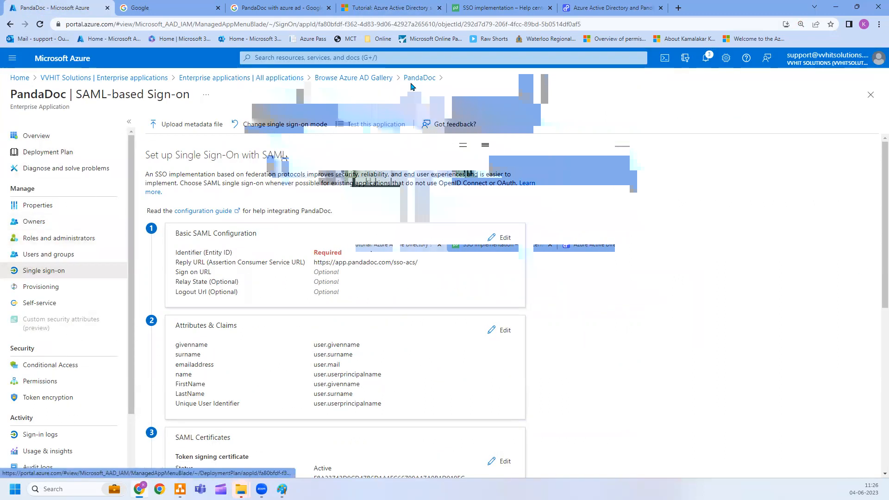
click(46, 255)
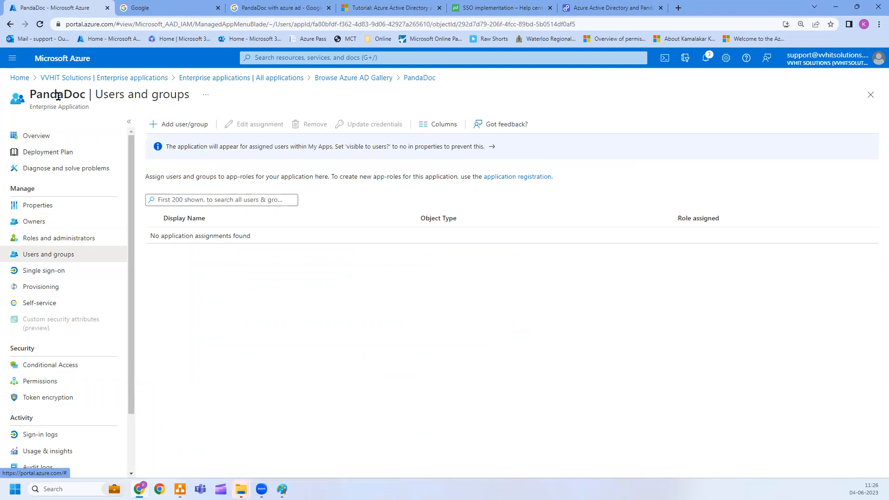
Assign the May-2023 group, found by searching 'may', to PandaDoc
click(187, 124)
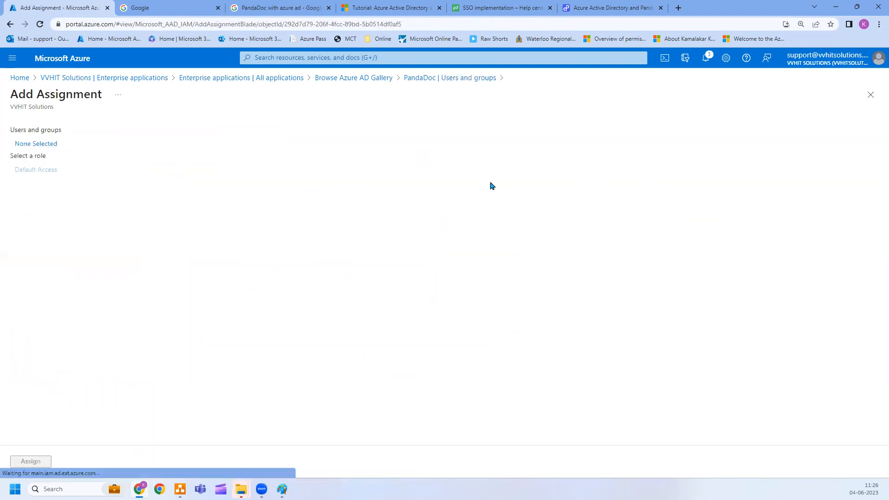
click(36, 145)
click(667, 117)
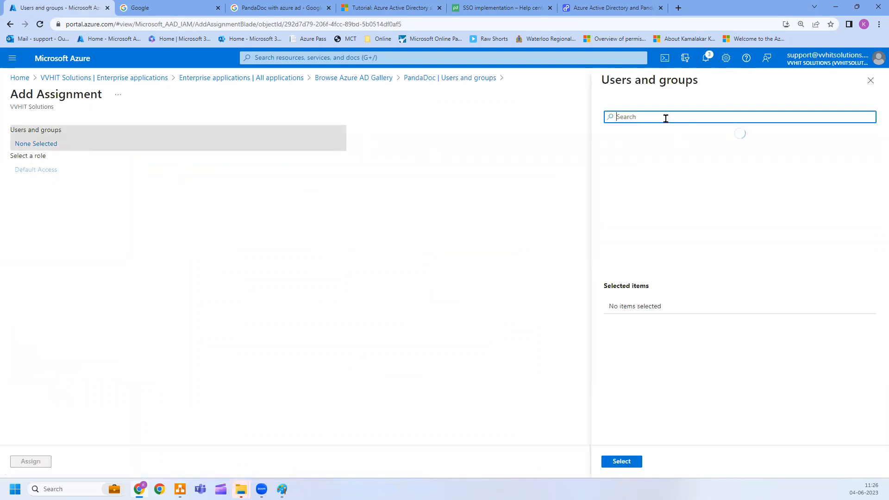
text(may-)
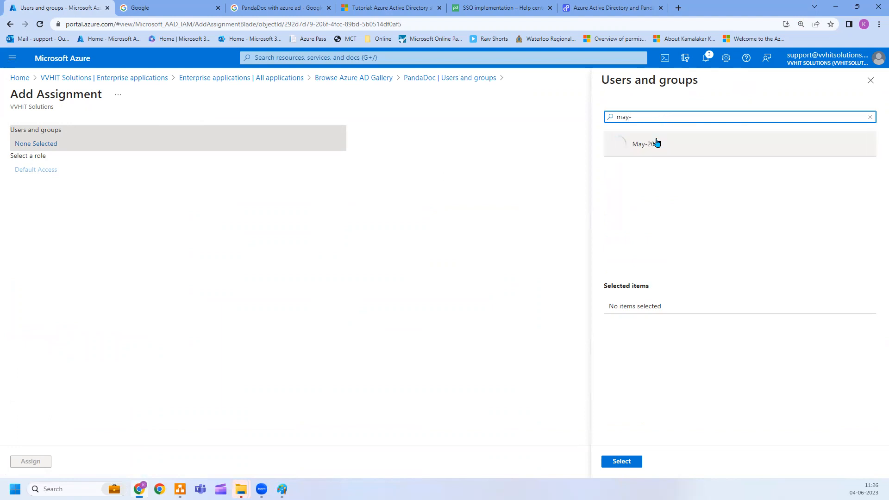
double_click(656, 141)
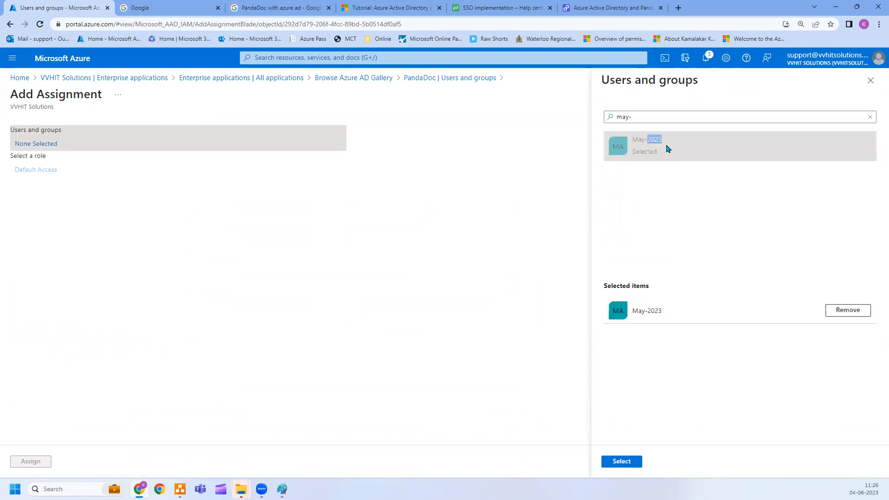
click(622, 463)
click(28, 466)
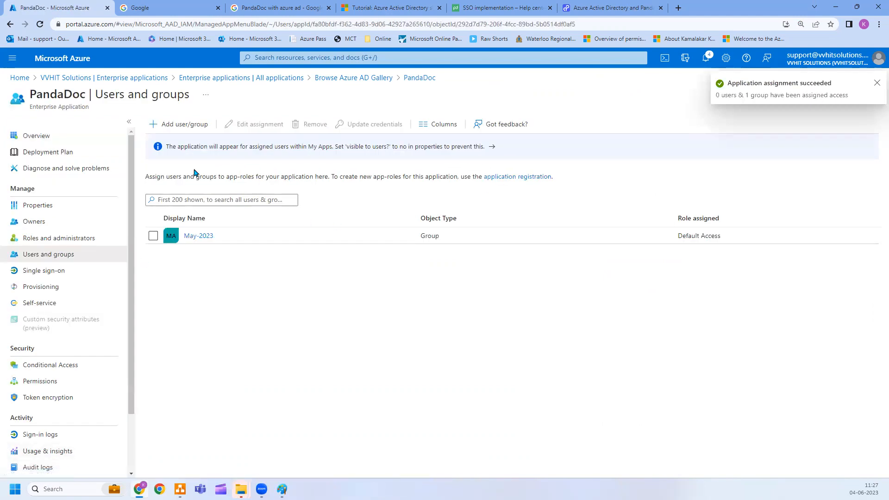
Assign one individual user to PandaDoc as well
click(167, 125)
click(40, 147)
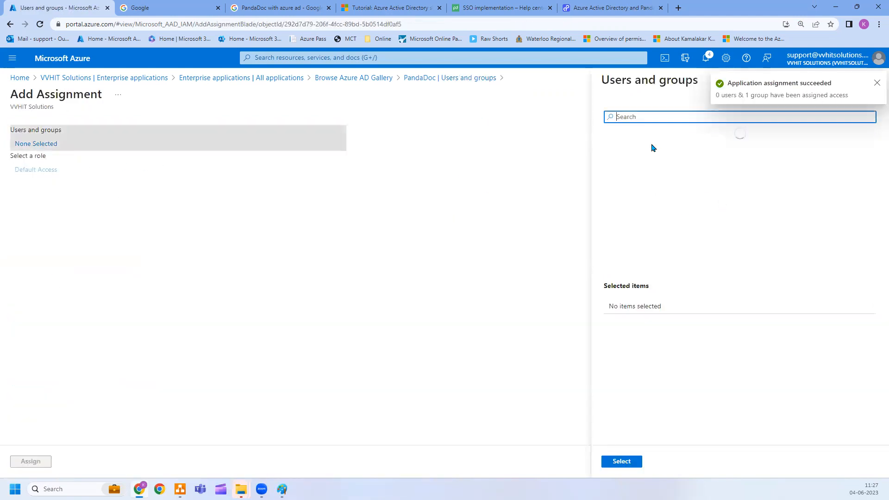
scroll(683, 229, down, 3)
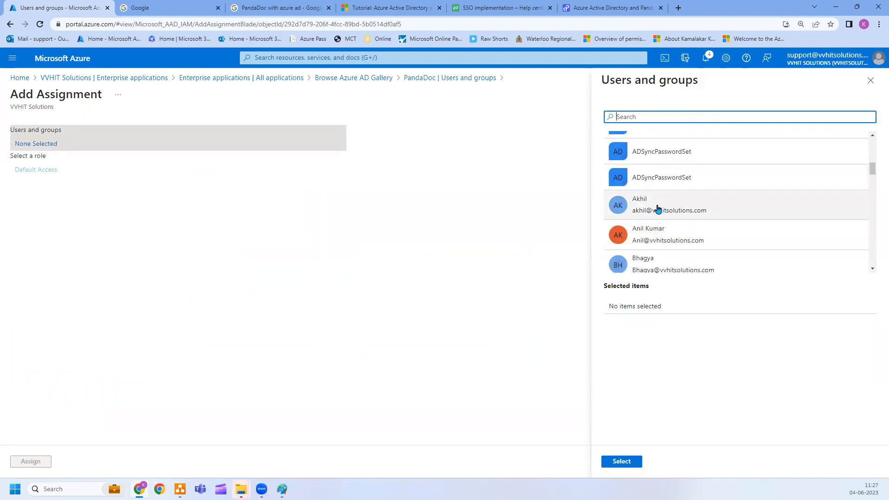
click(660, 236)
click(622, 461)
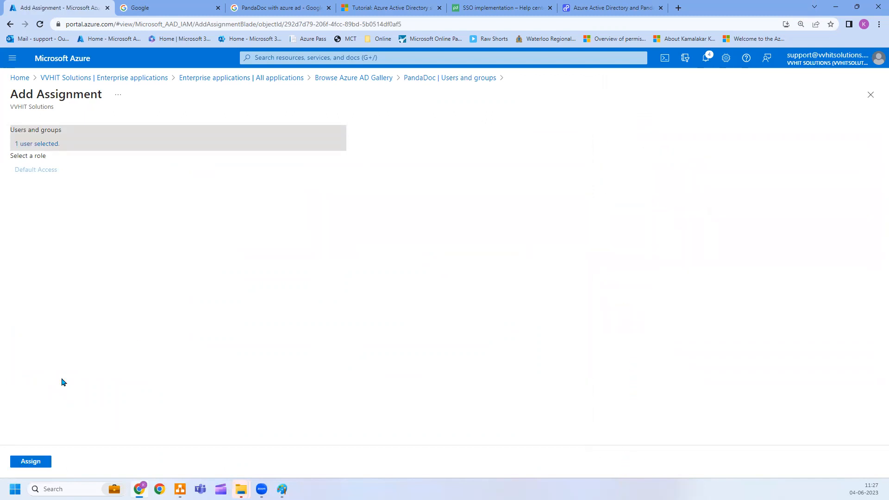
click(29, 462)
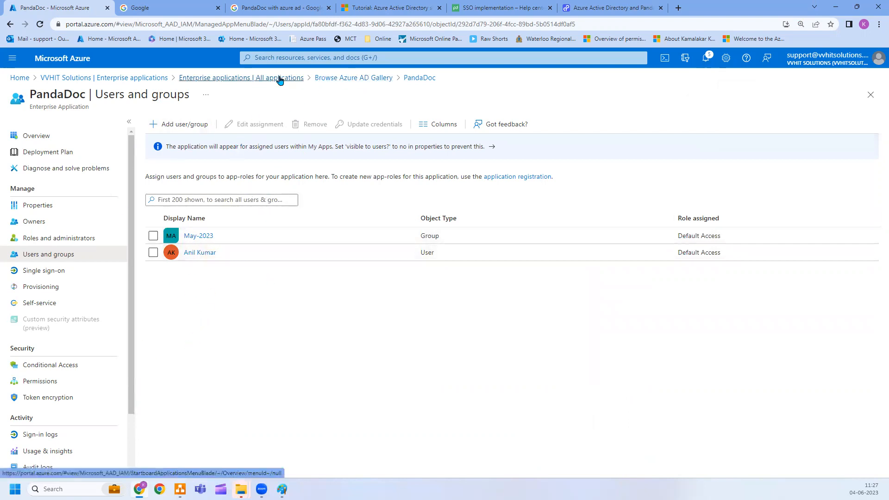
Return to the Enterprise applications list and refresh it to include PandaDoc
click(343, 79)
click(260, 78)
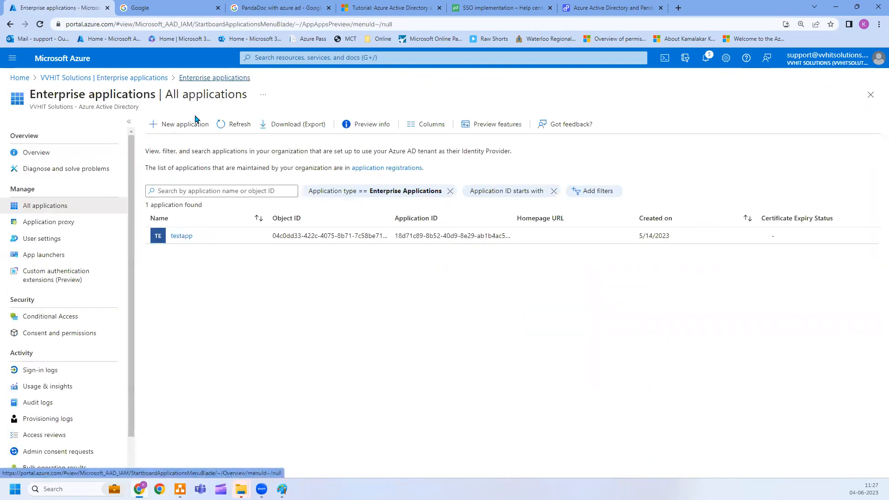
click(236, 125)
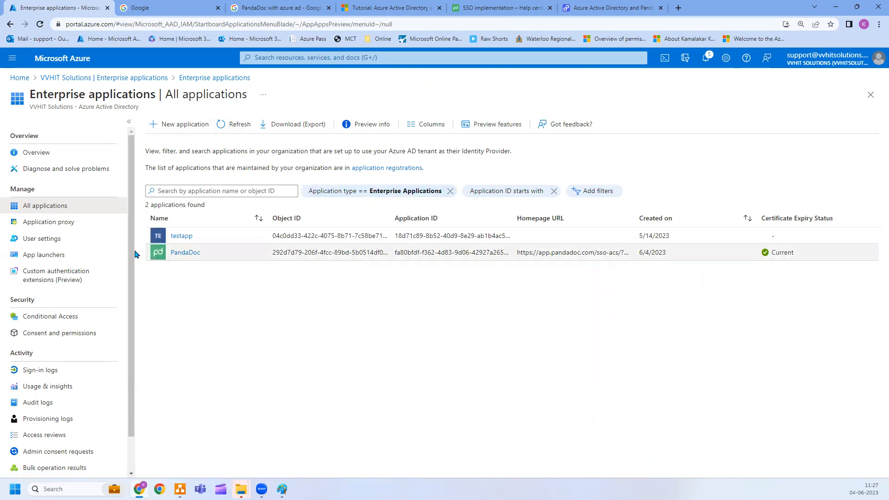
From the directory Overview, go to Users and start creating a new internal user
click(163, 82)
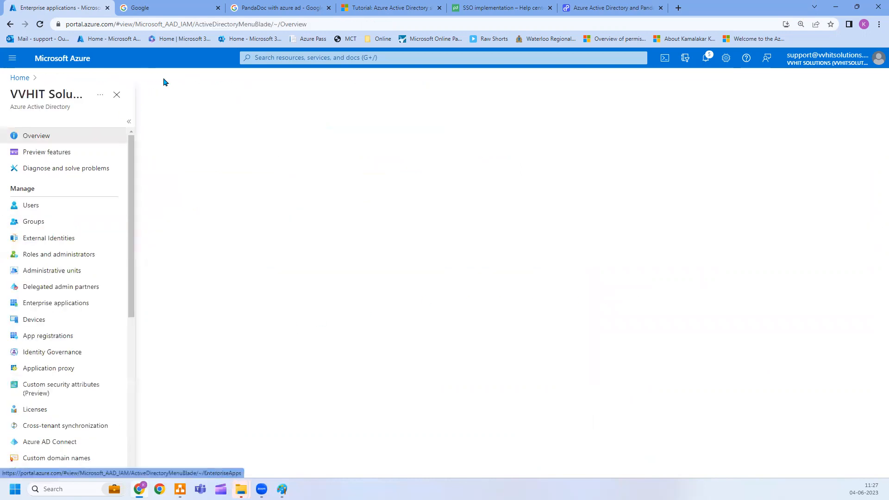
click(60, 209)
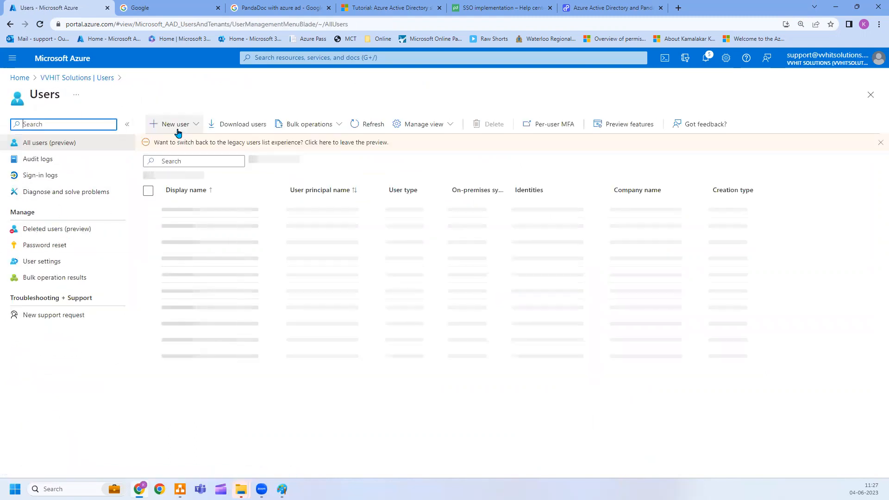
click(177, 128)
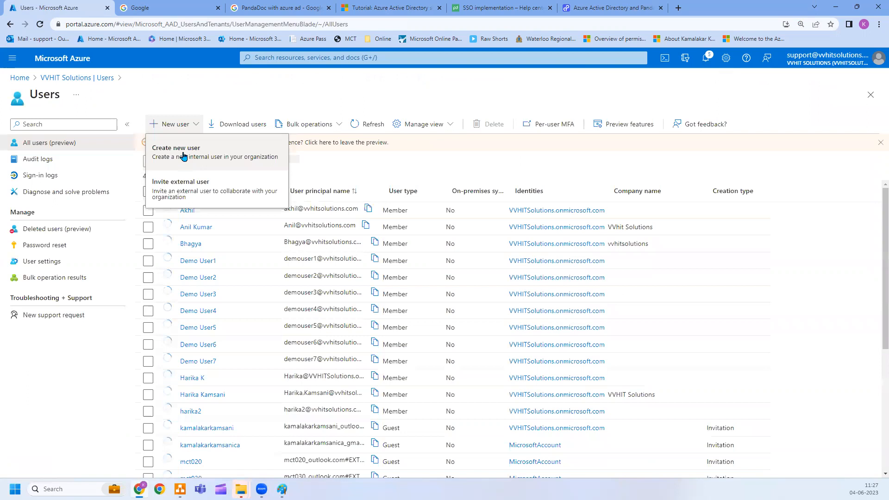
click(183, 156)
click(133, 190)
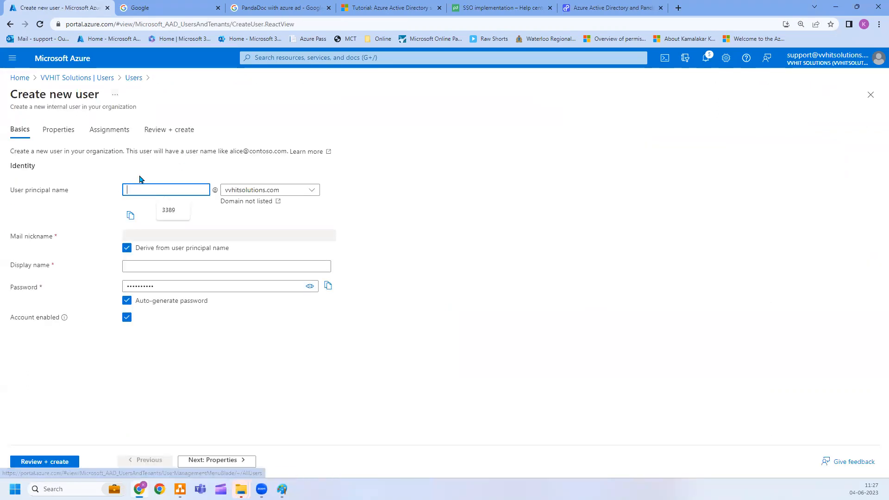
Set the user principal name to testuser1 on the vvhitsolutions.com domain, with mail nickname derived from it
text(testuse)
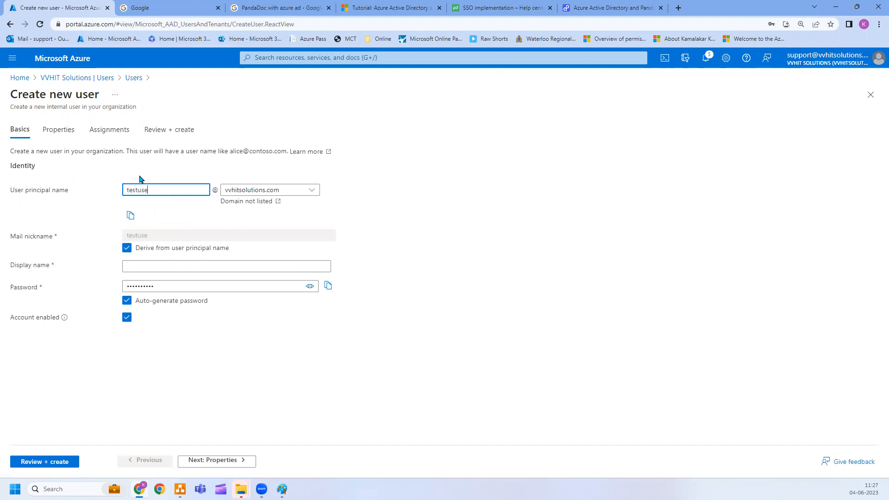
text(r1)
click(298, 189)
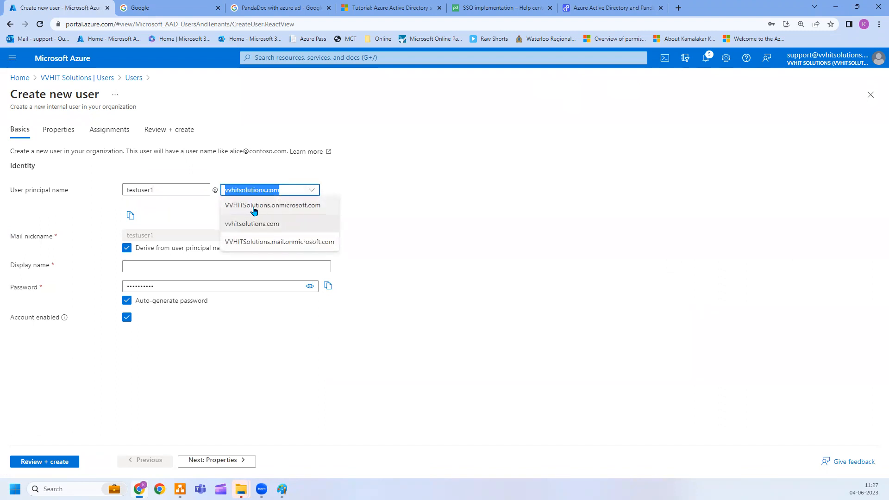
click(302, 207)
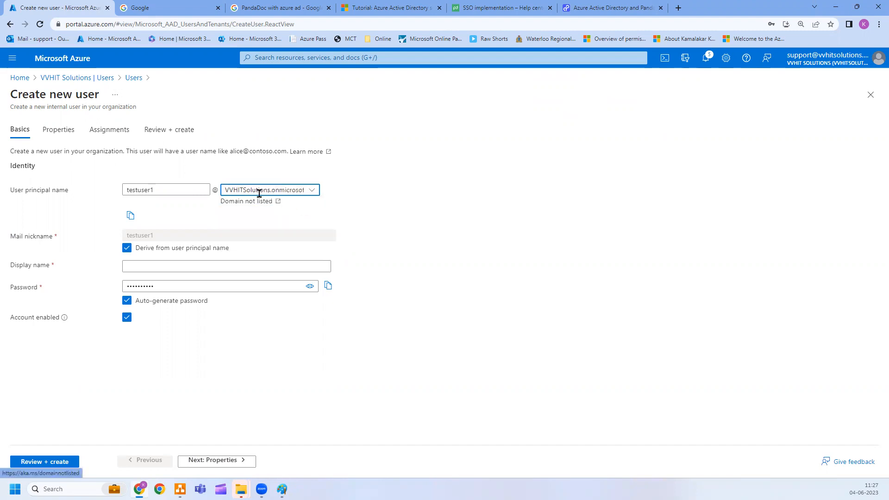
click(310, 194)
click(238, 225)
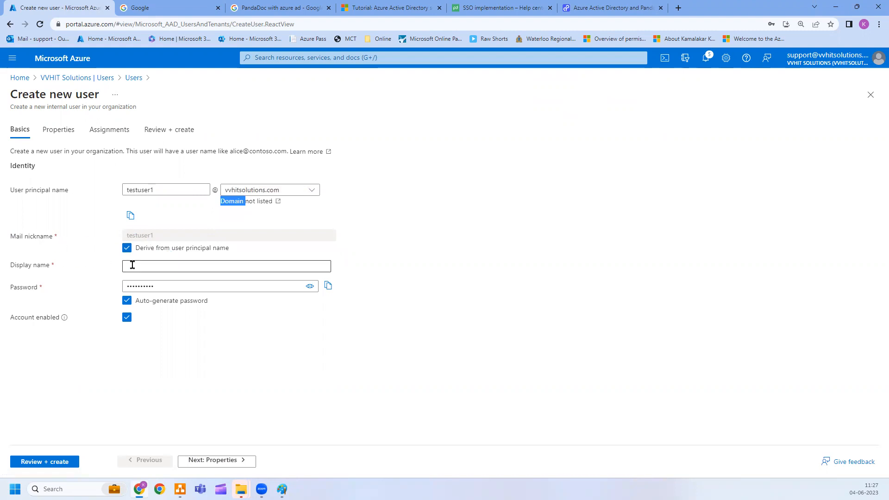
click(127, 249)
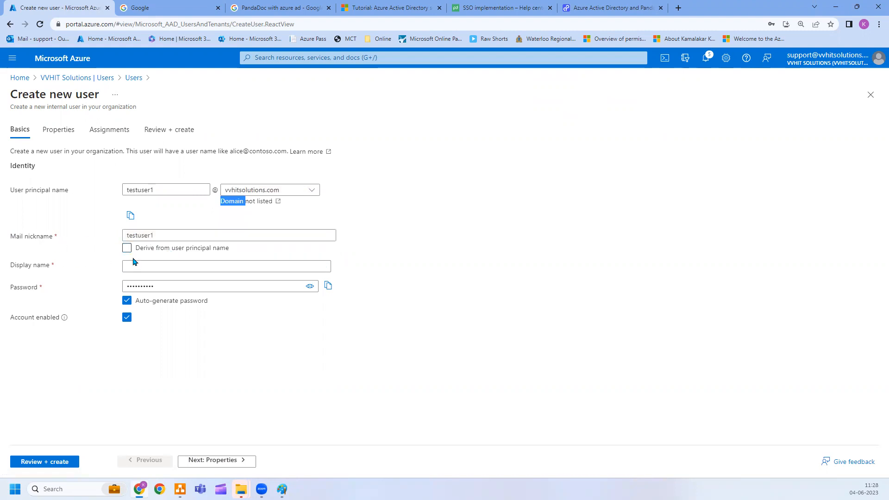
click(127, 249)
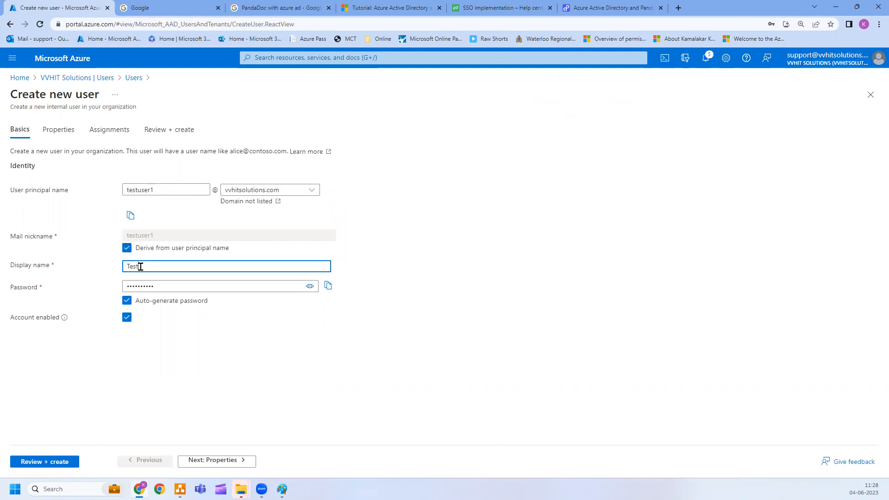
Make the display name 'Test User' and continue to Properties
text(User)
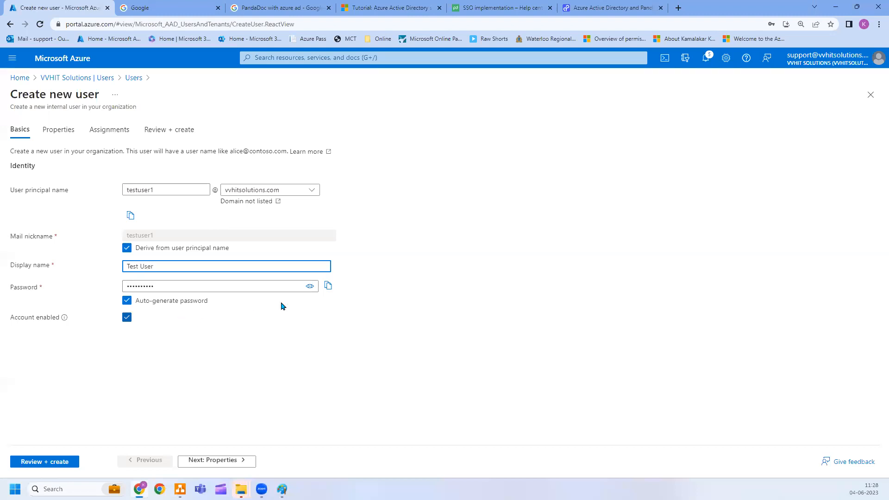
click(327, 286)
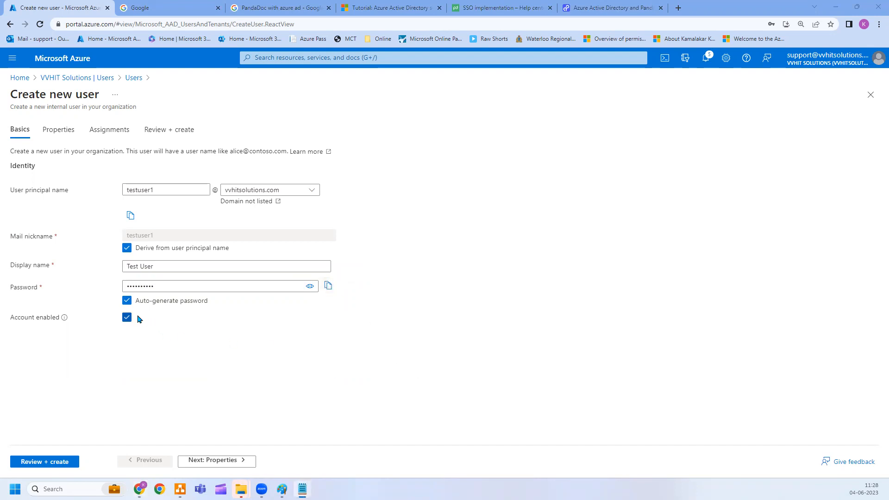
click(222, 463)
Enter first name 'Test' and the last name, keeping the user type as Member
click(142, 181)
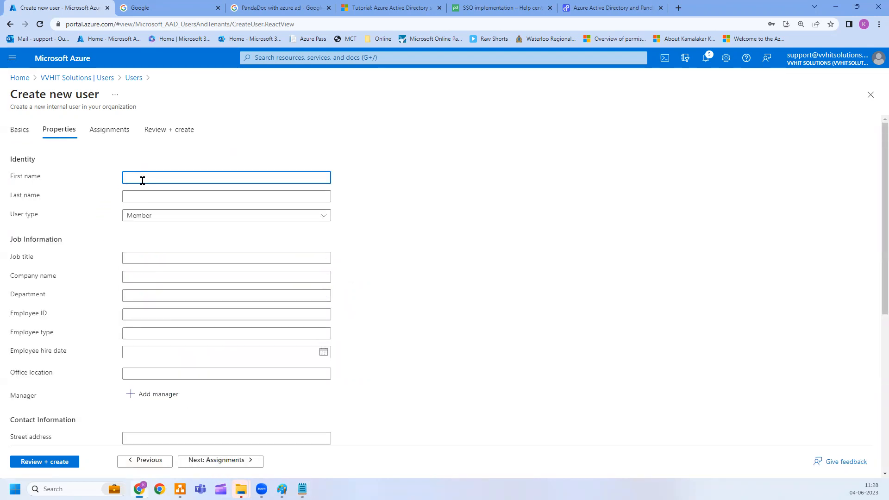
text(Test)
key(Tab)
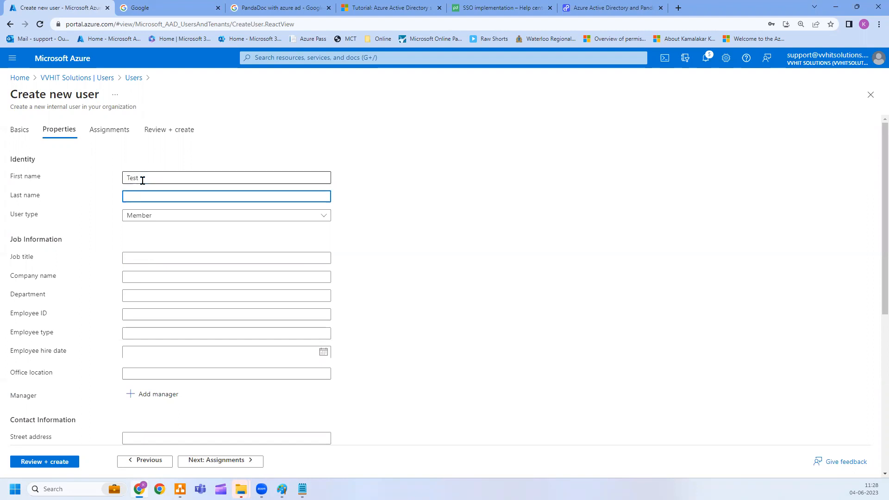
click(119, 241)
click(159, 219)
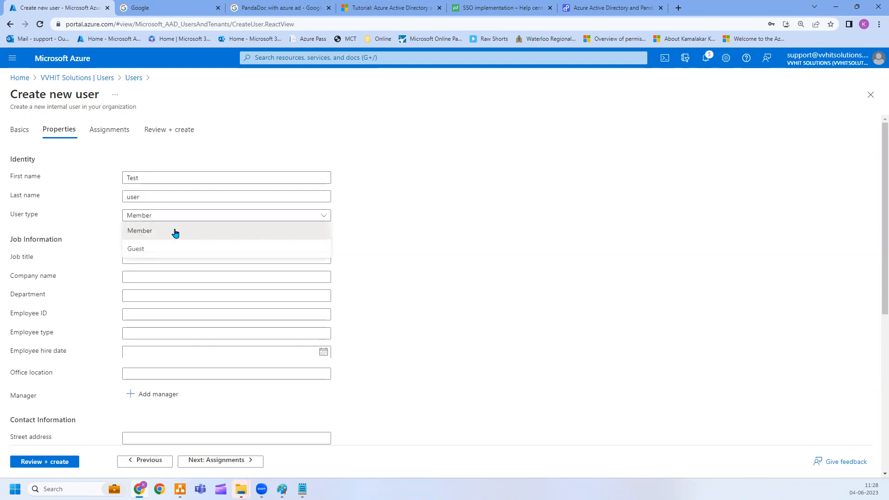
click(175, 233)
Fill job title 'Cloud Engineer', company 'VVH IT Solutions' and the department
click(155, 261)
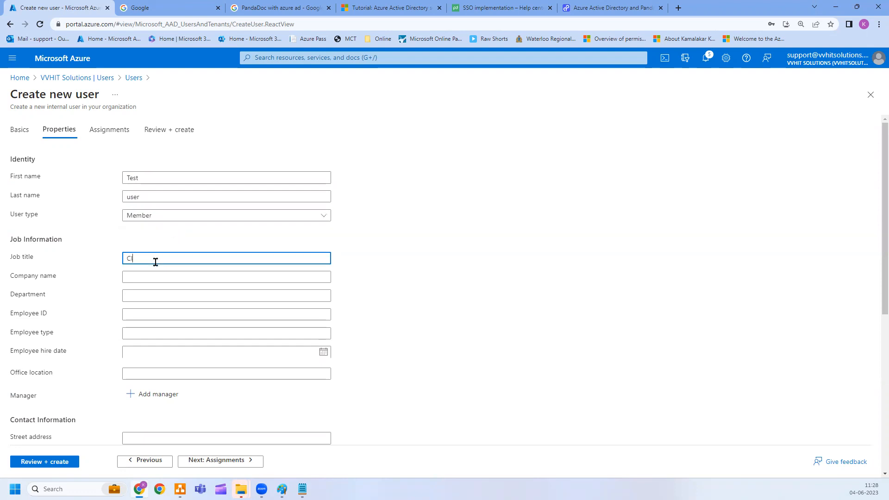
text(Cloud Engineer)
key(Tab)
text(VVH IT SOlu)
key(BackSpace)
key(BackSpace)
key(BackSpace)
text(lution)
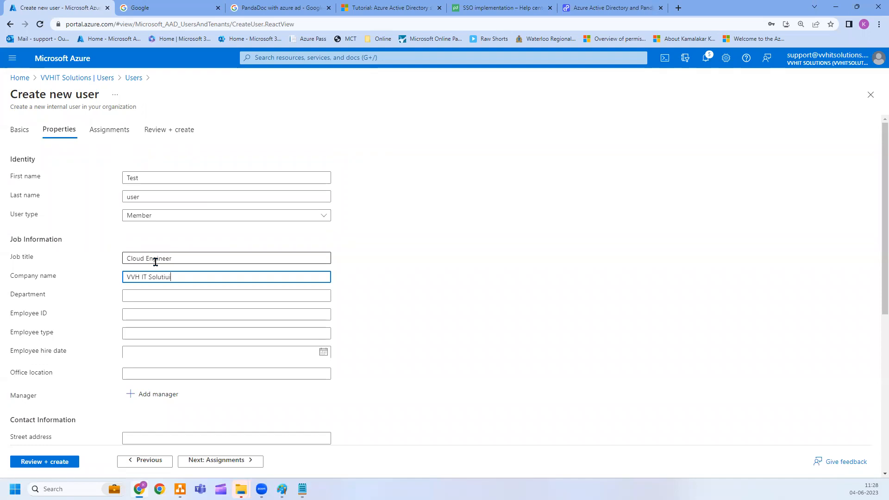
text(s)
key(Tab)
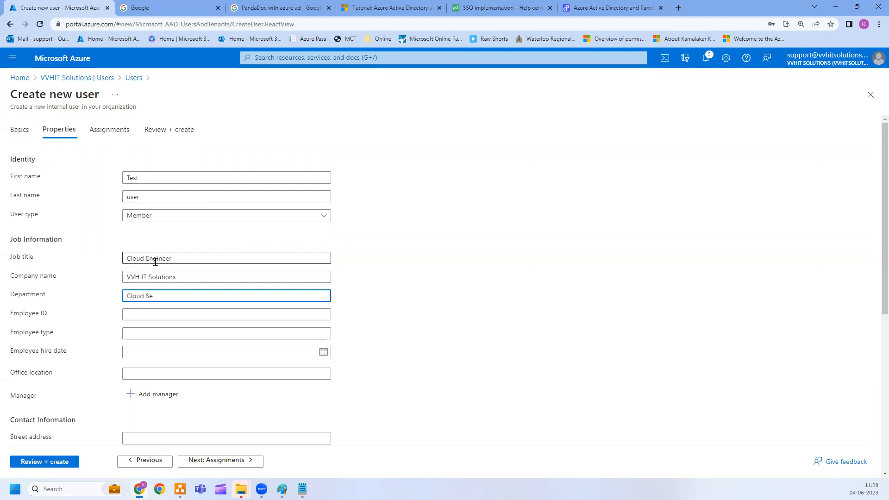
key(Tab)
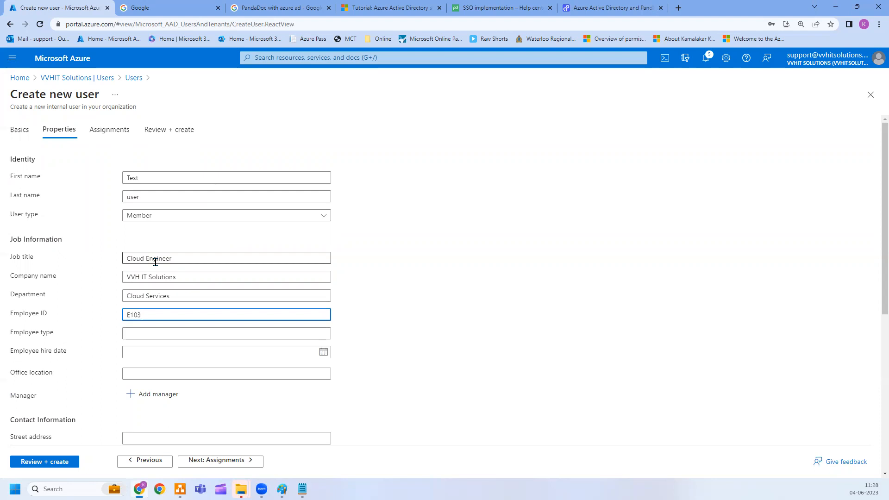
Set hire date June 4, 2023 and usage location India, then continue to Assignments
click(170, 335)
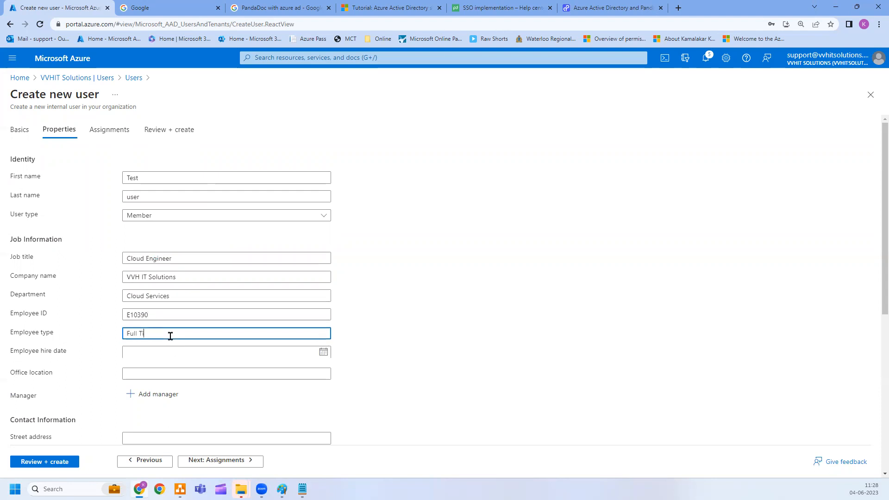
click(323, 357)
click(135, 281)
click(157, 369)
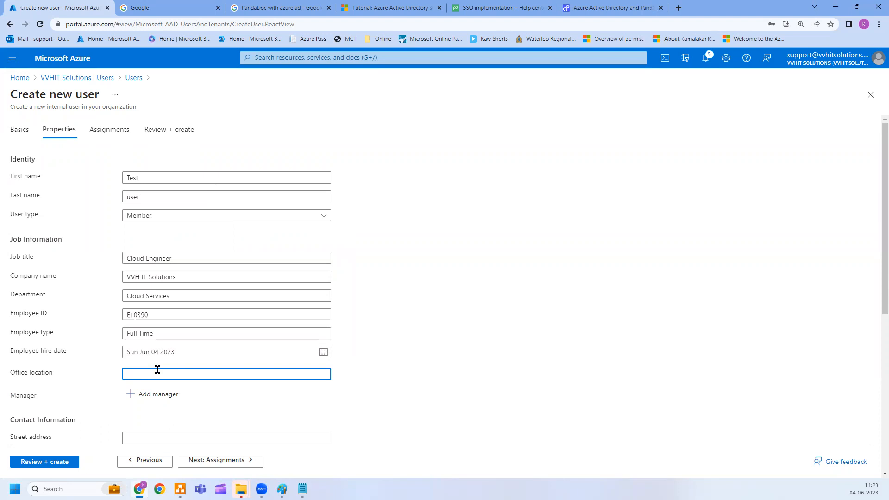
scroll(187, 394, down, 6)
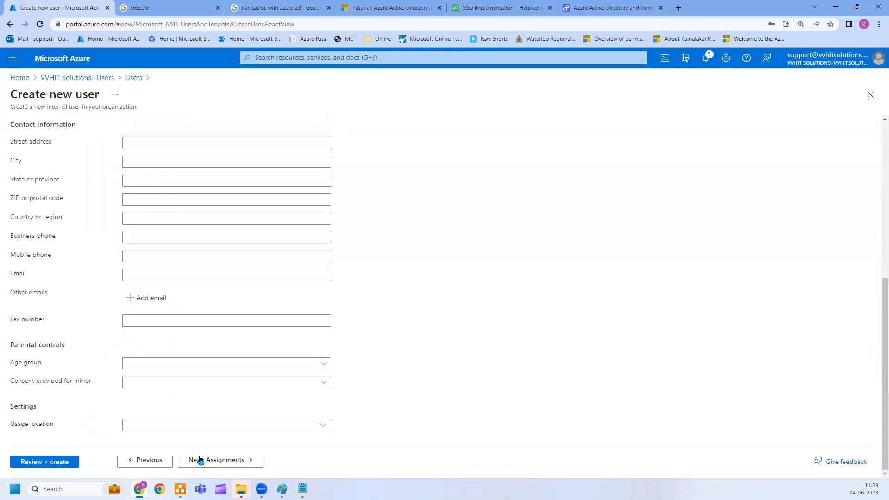
click(187, 425)
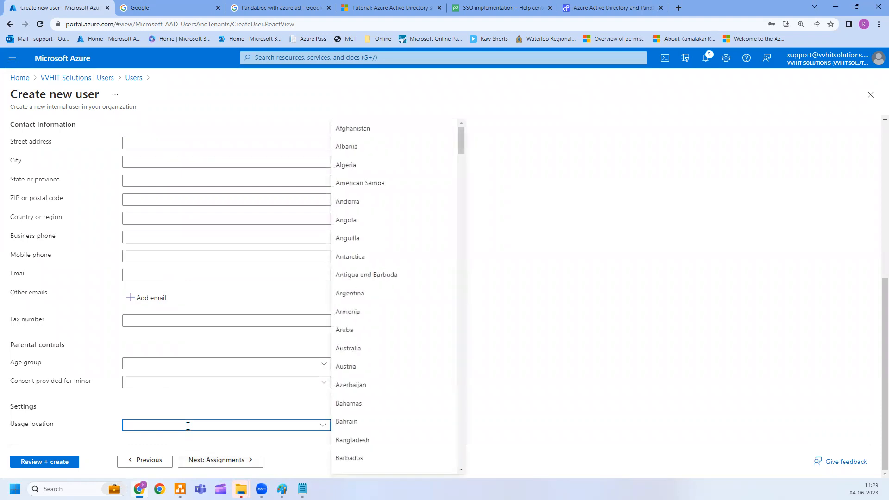
text(India)
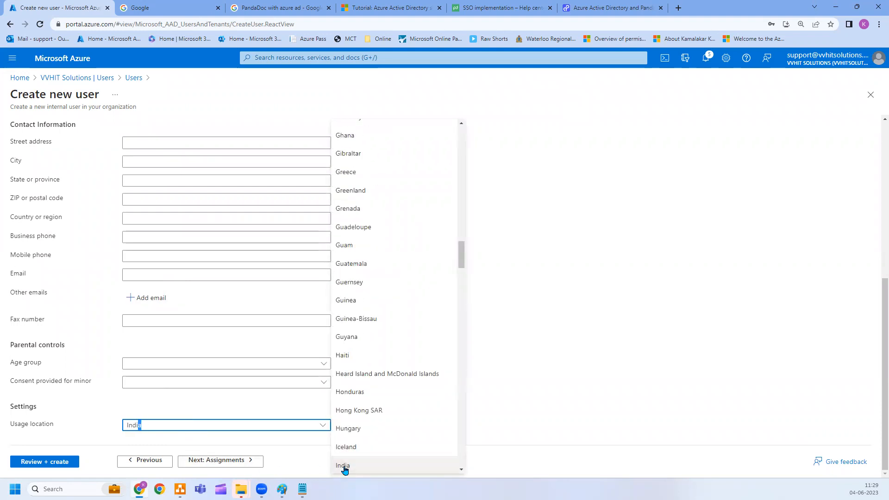
click(343, 466)
click(235, 461)
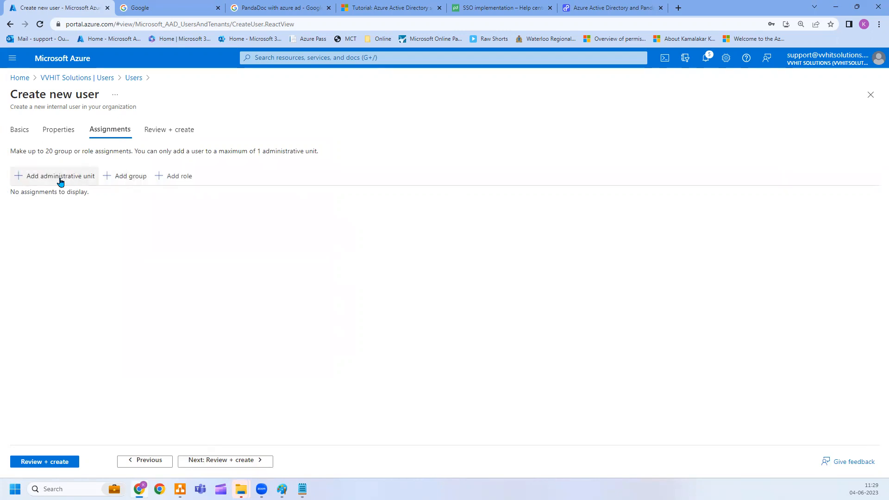
Search 'may-2' and add the May-2023 group to the new user's assignments
click(137, 178)
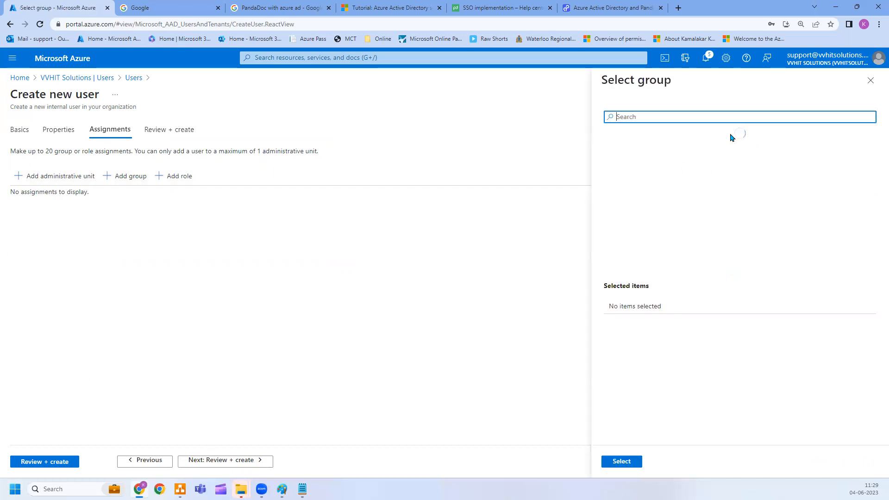
text(may-2)
click(658, 145)
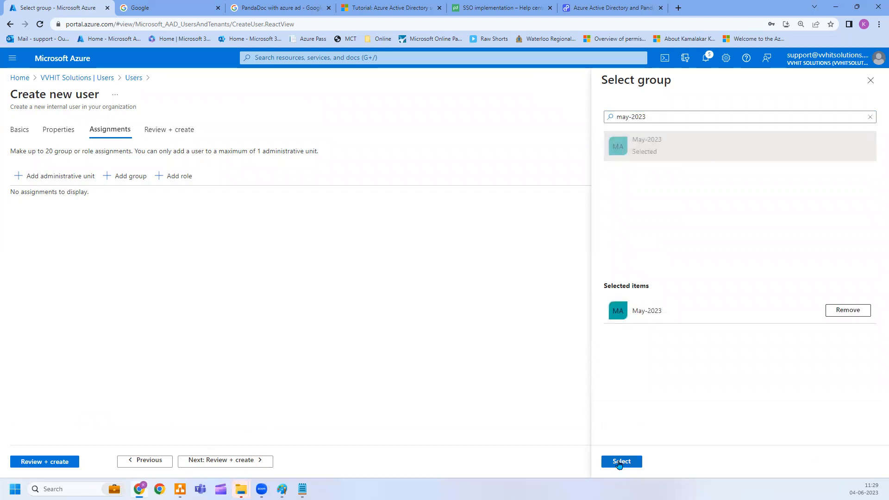
click(621, 462)
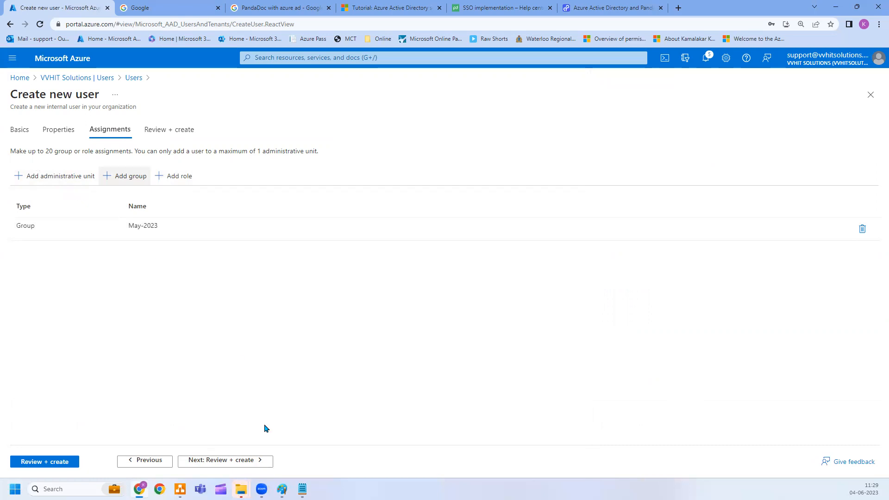
Review and create Test User, then refresh Users, search 'test' and open testuser
click(244, 464)
click(31, 462)
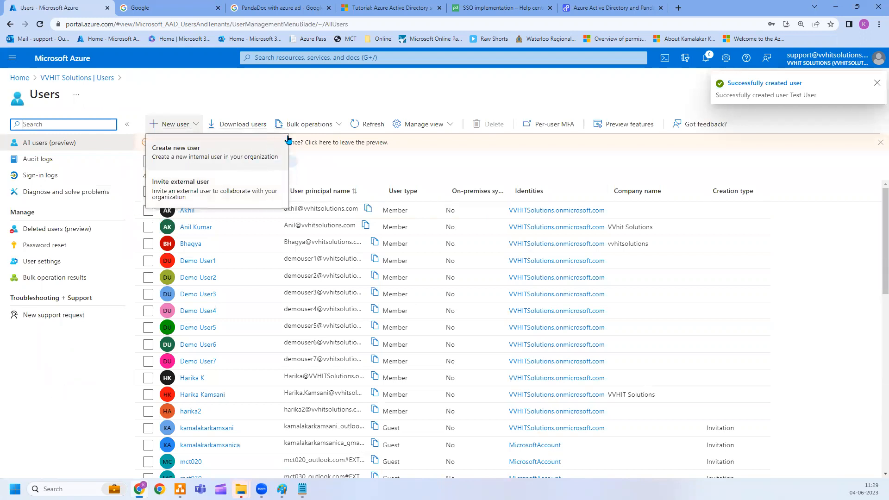
click(359, 126)
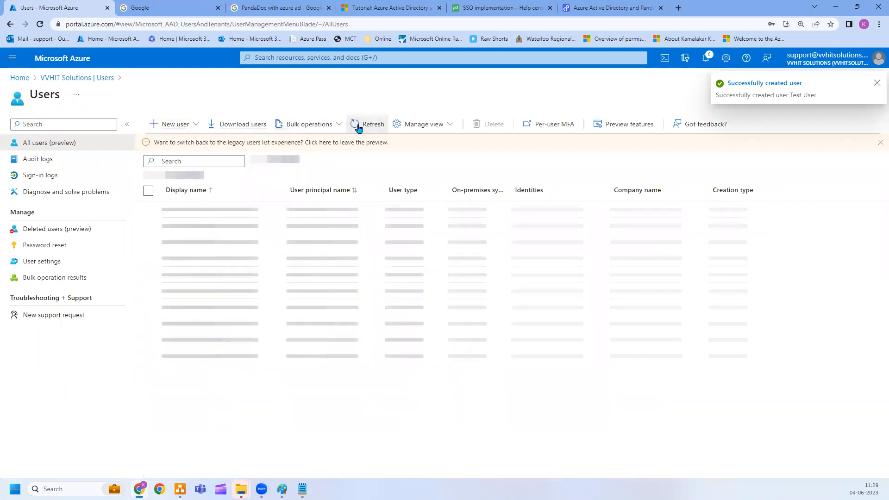
click(215, 163)
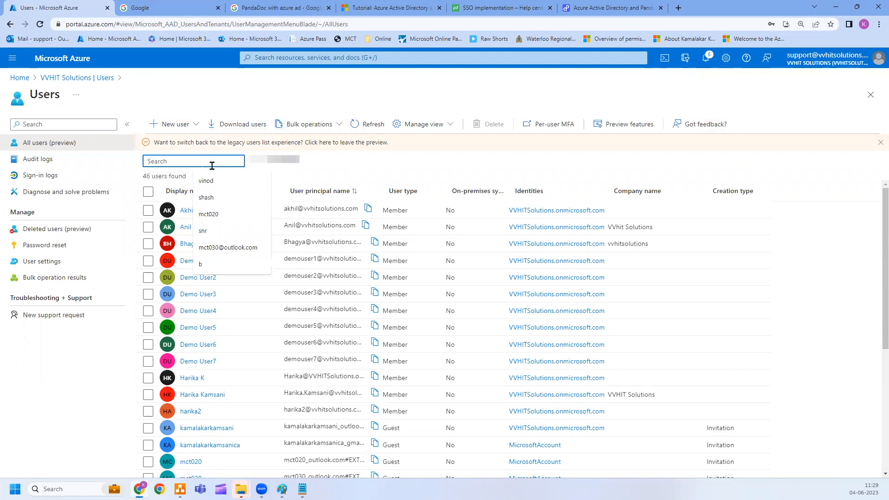
text(test)
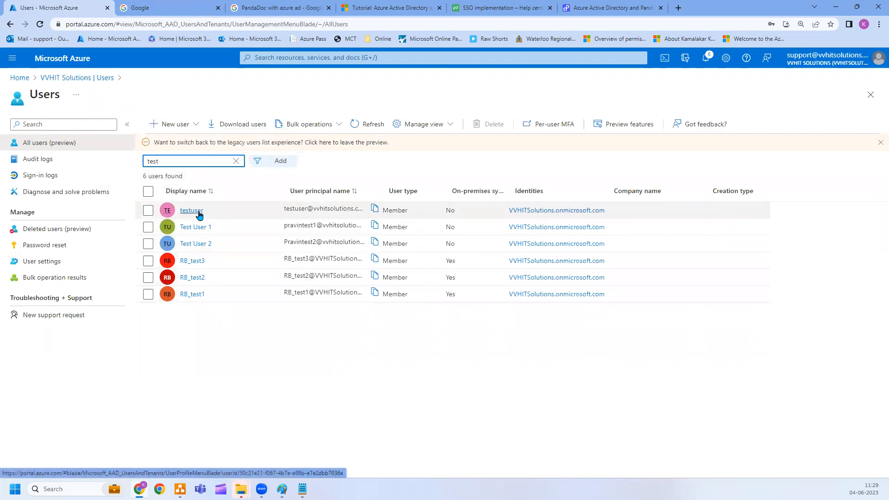
click(198, 213)
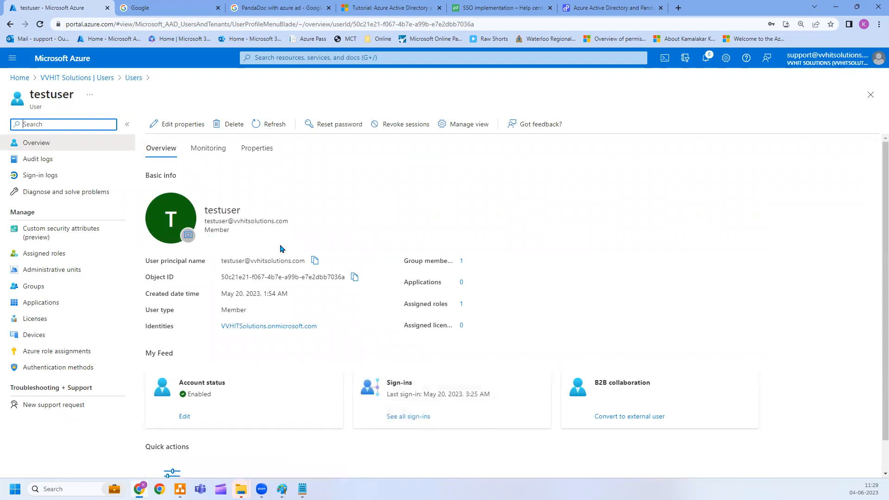
Look at testuser's group memberships, then return to the Users list
scroll(275, 258, down, 1)
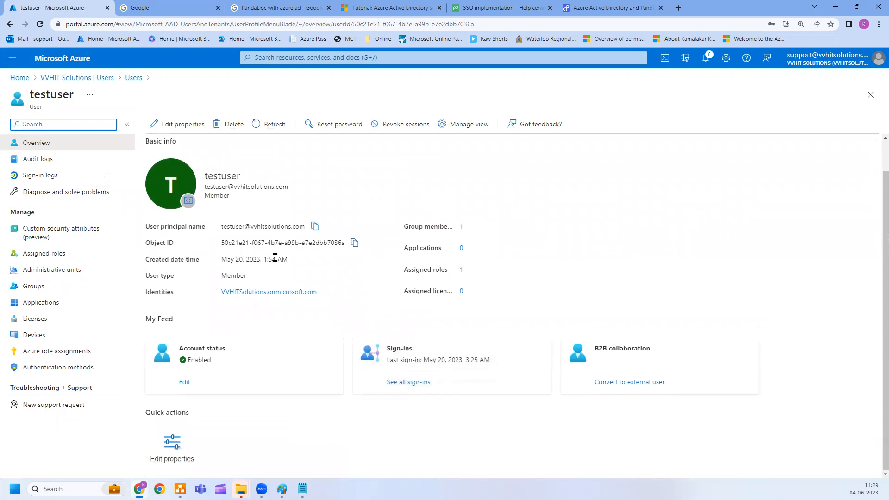
click(48, 289)
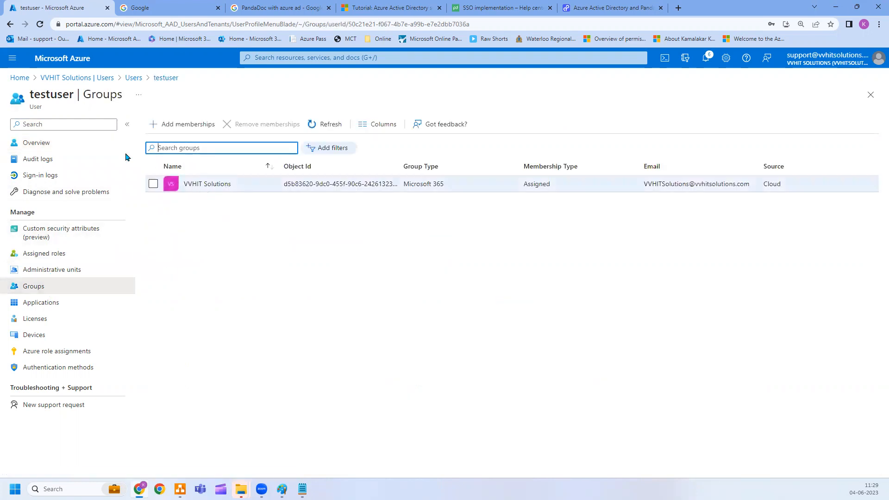
click(134, 78)
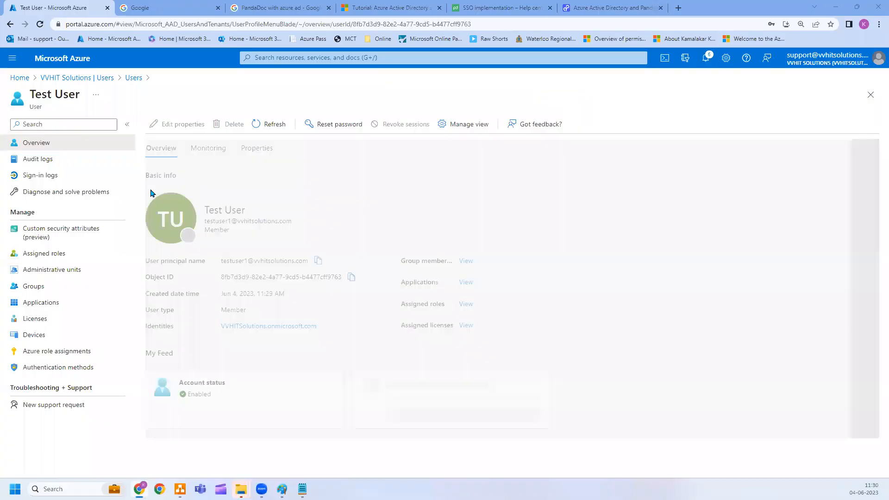
Review Test User's eligible and active role assignments, noting the Global Administrator role
click(48, 285)
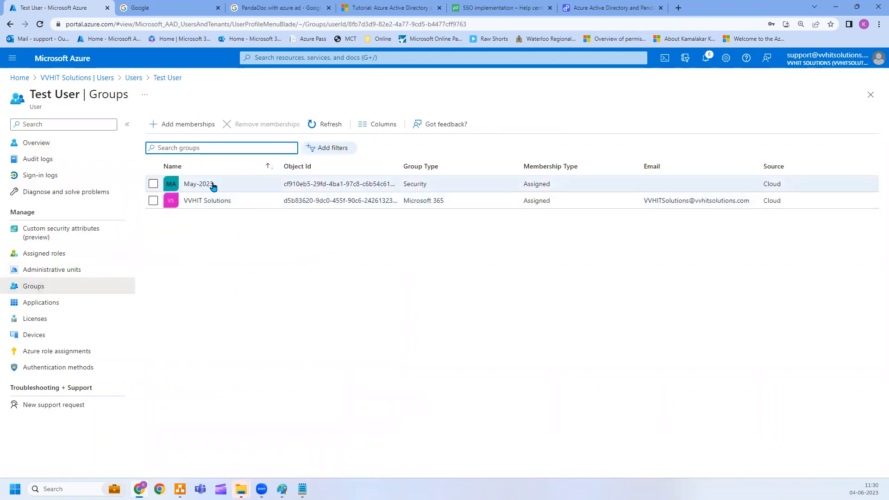
click(48, 256)
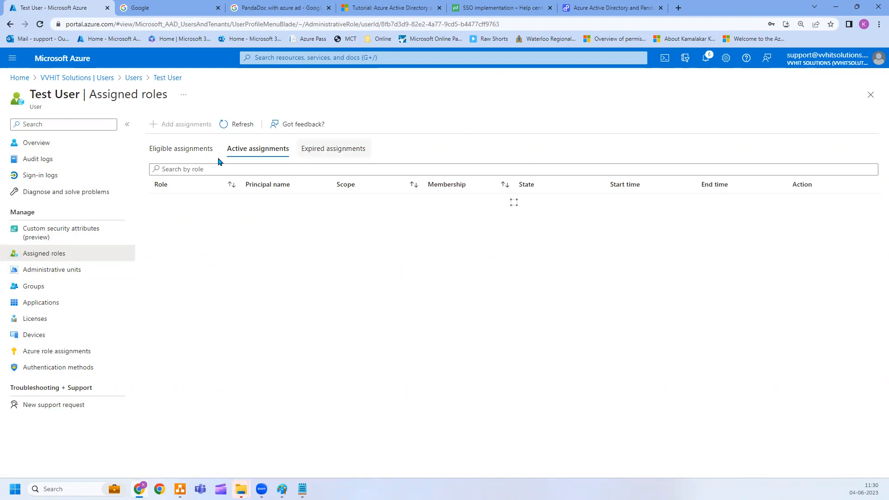
click(201, 160)
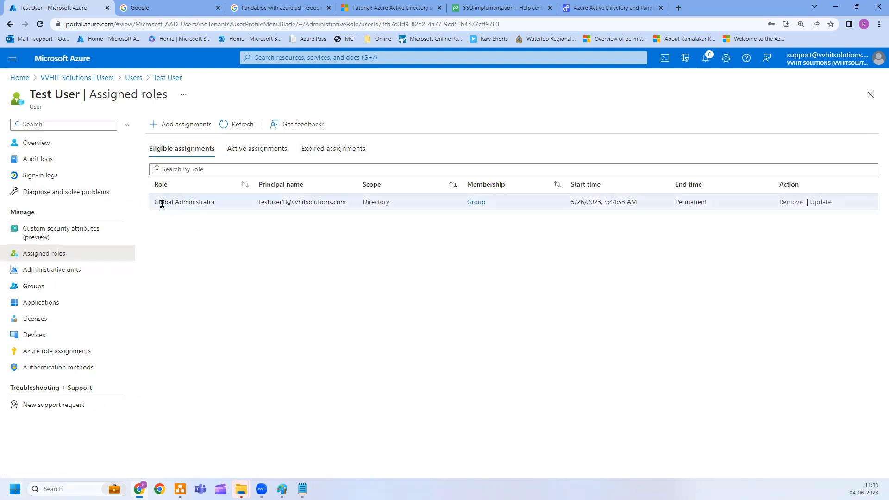
drag(161, 203, 213, 203)
click(272, 263)
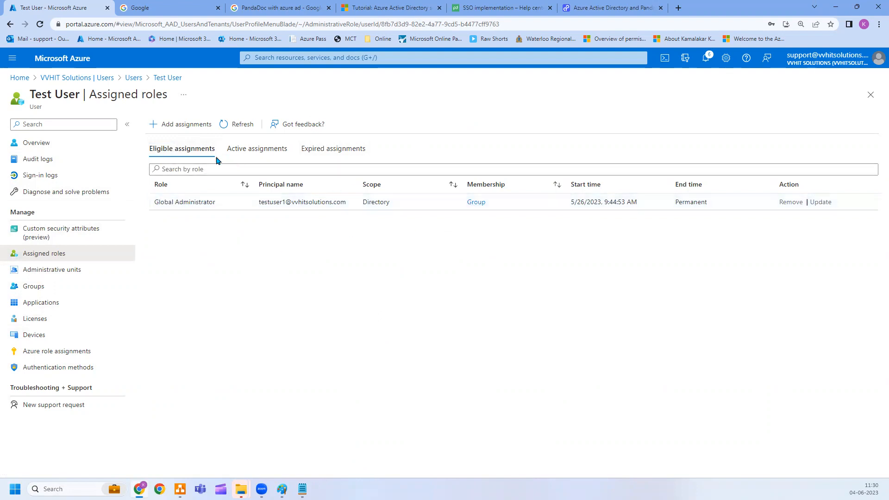
click(249, 150)
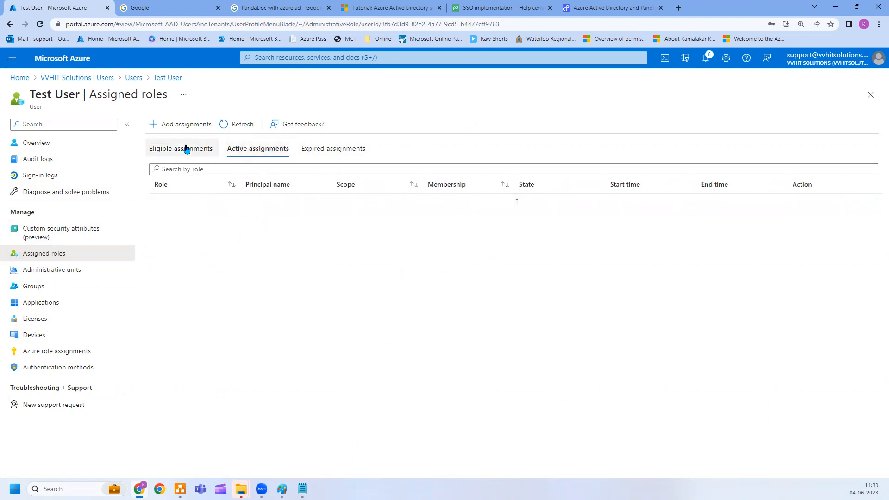
click(187, 148)
drag(159, 202, 215, 202)
click(223, 251)
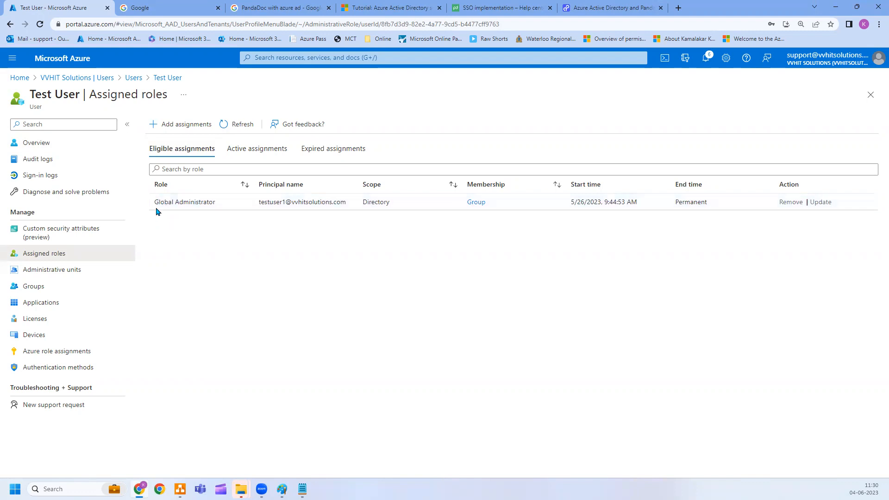
Check licenses and Azure role assignments in Sub-Apps-Dev-02 and Sub-Apps-PROD, then view Groups
click(48, 321)
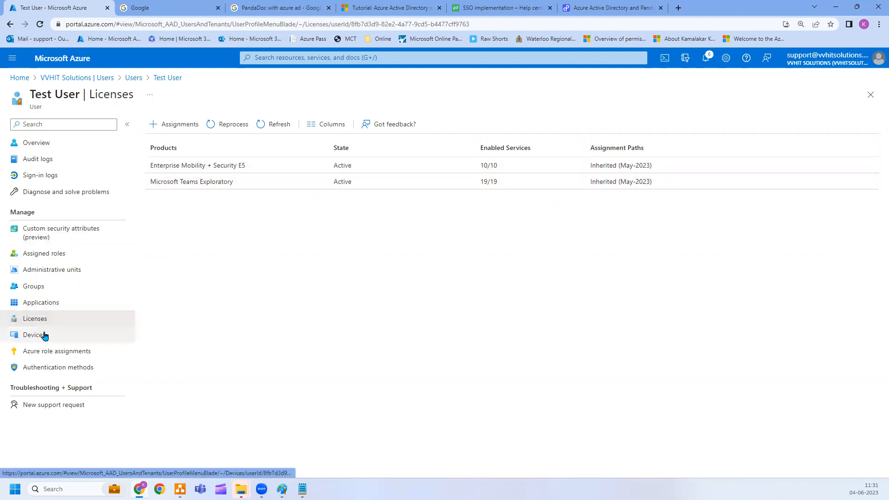
click(54, 353)
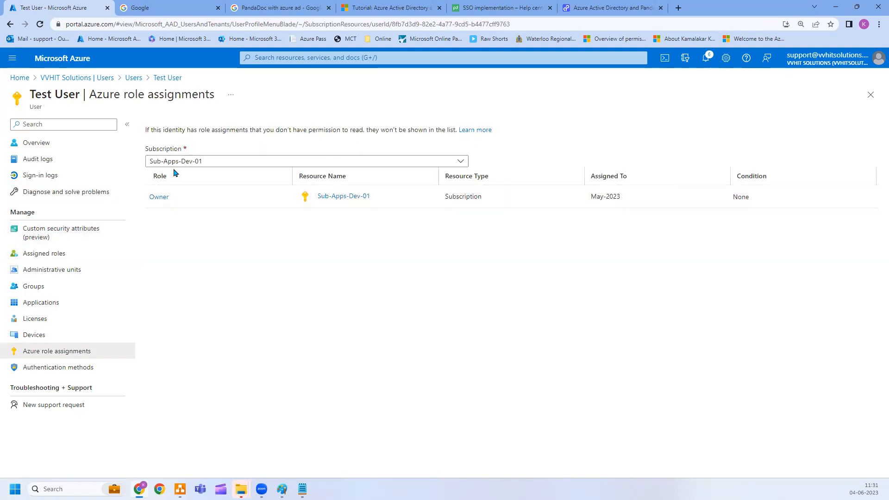
click(238, 160)
click(206, 216)
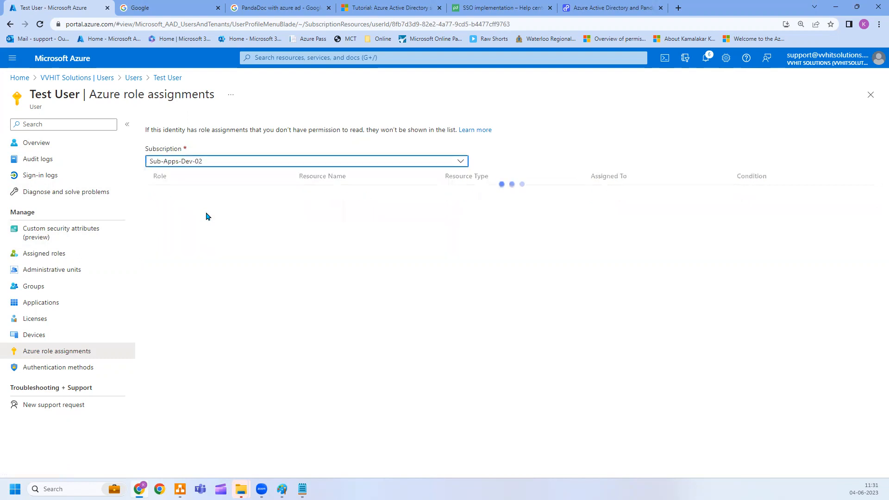
click(204, 162)
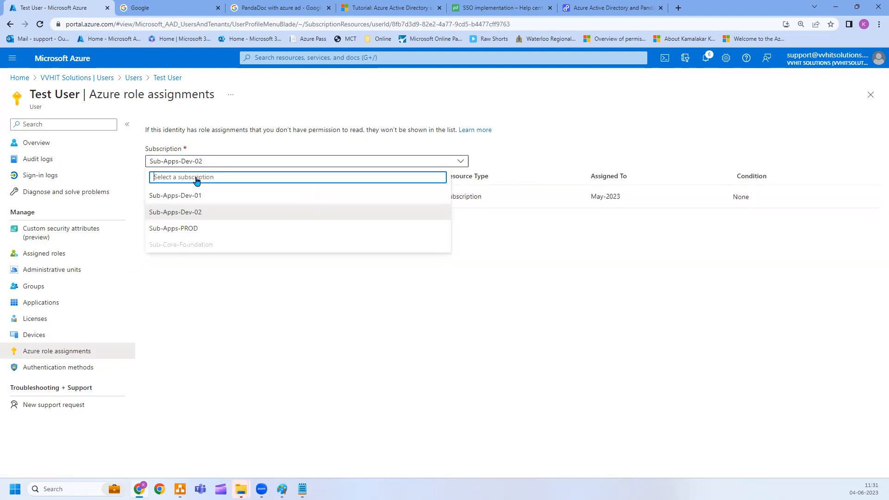
click(184, 229)
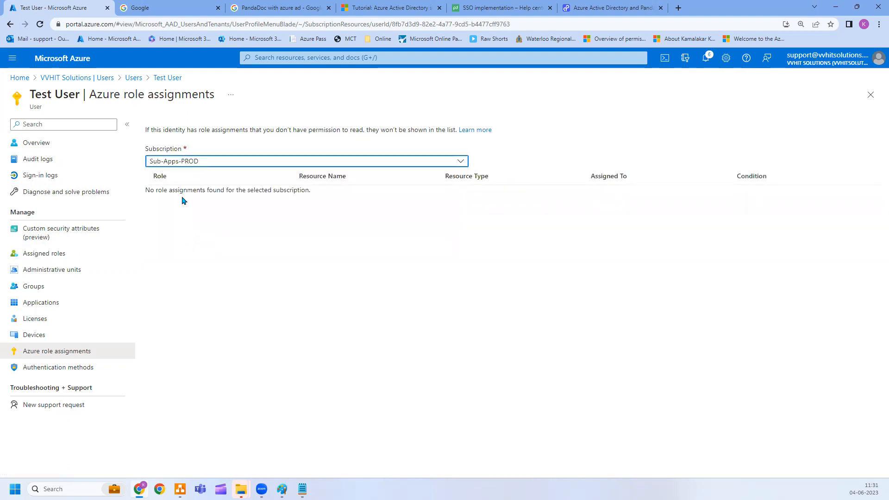
click(286, 163)
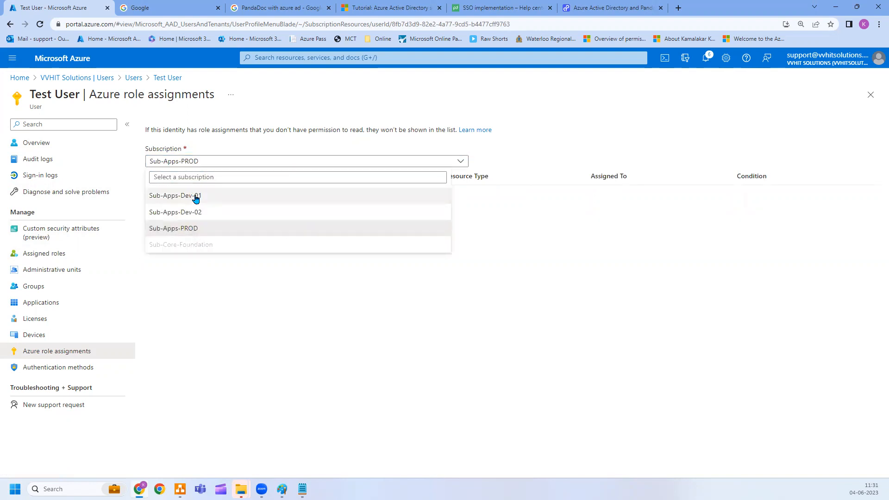
click(252, 332)
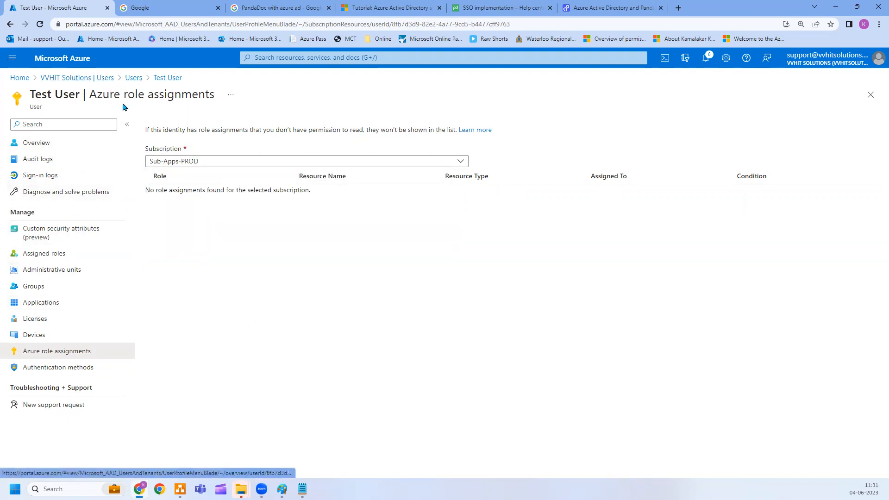
click(36, 292)
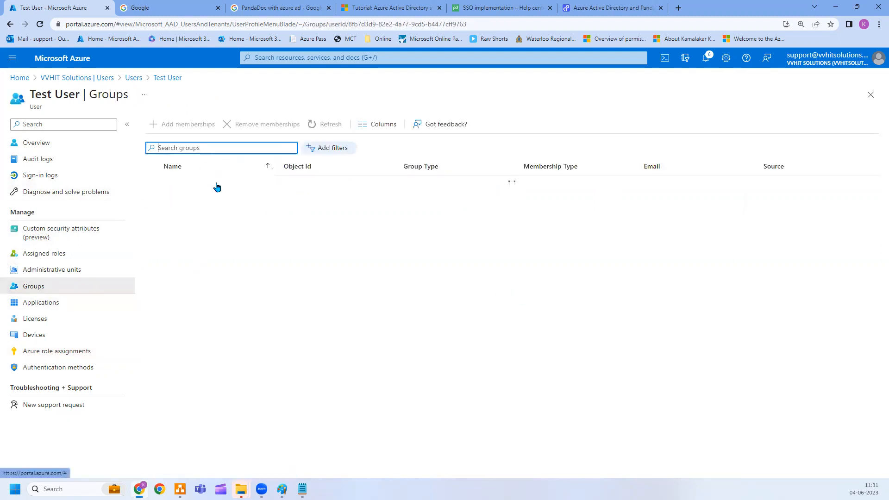
Review the May-2023 group's members, assigned and eligible roles, applications and licenses
click(200, 184)
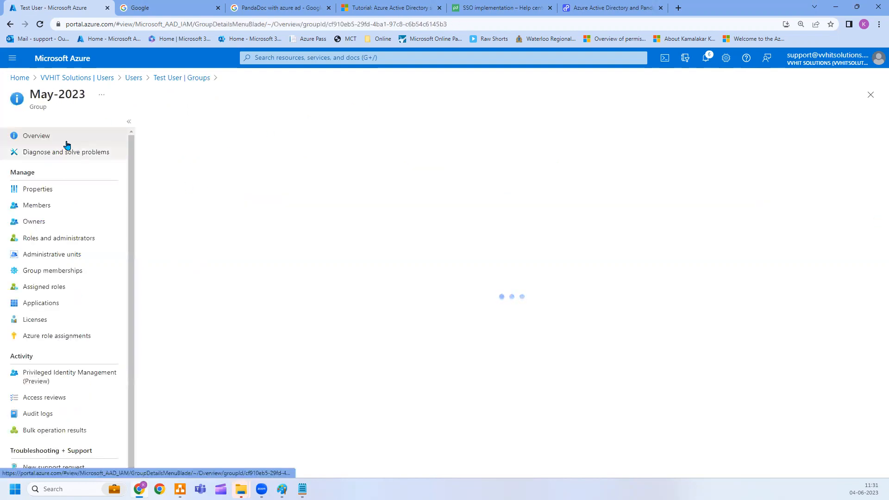
click(56, 212)
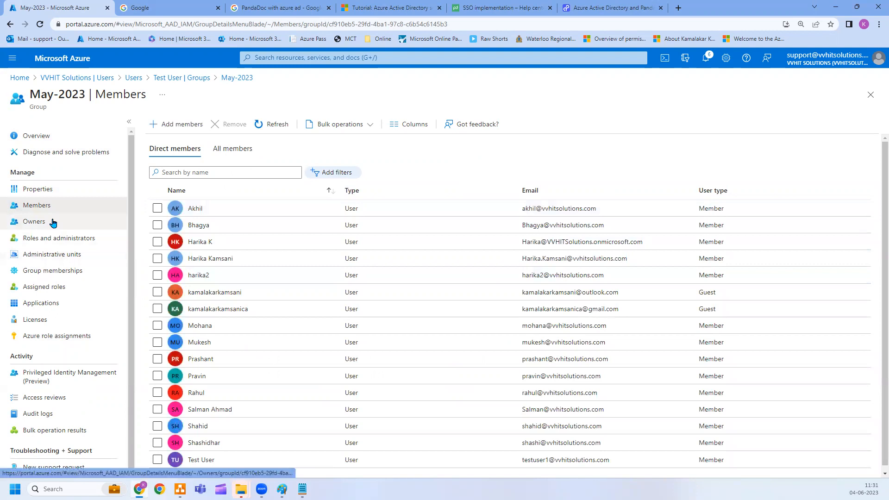
click(60, 245)
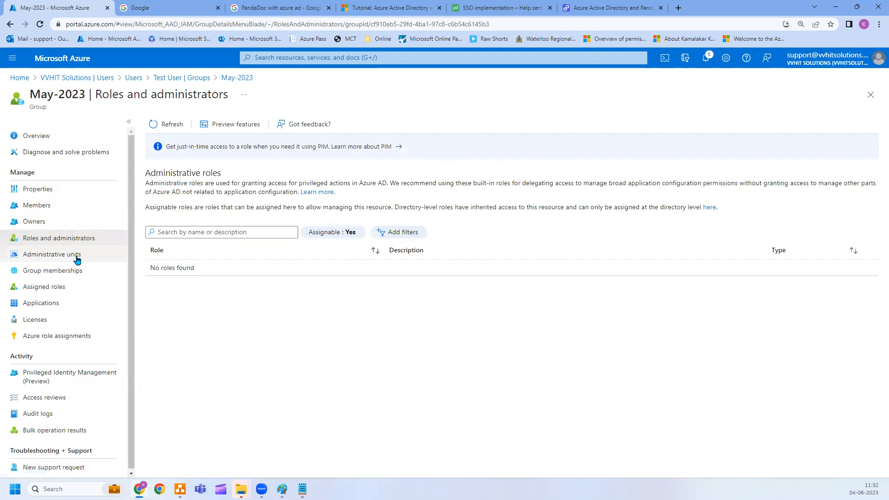
click(62, 291)
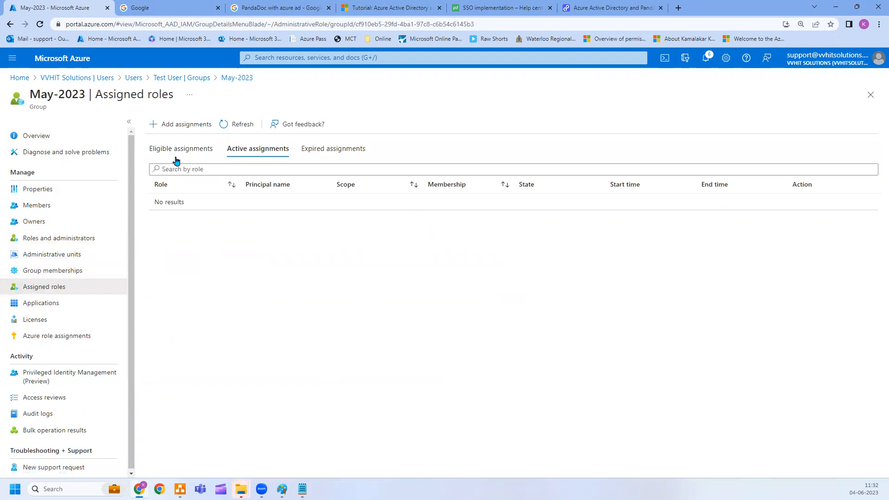
drag(176, 150, 176, 158)
click(191, 248)
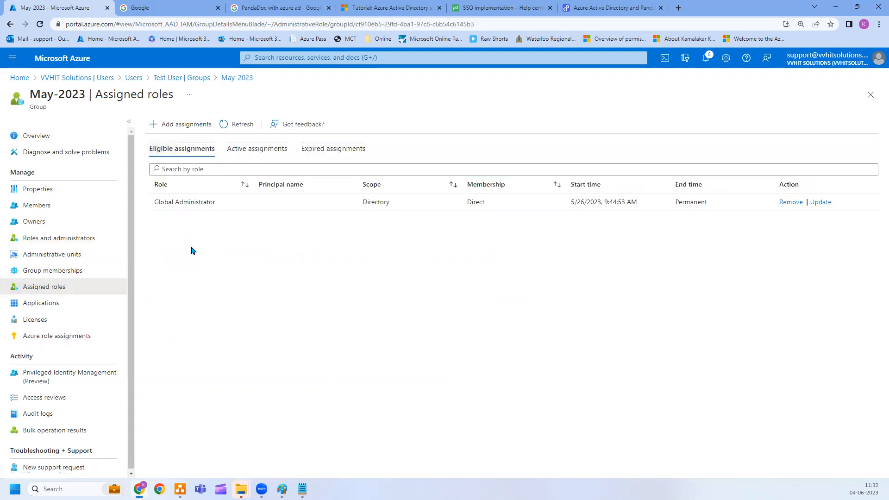
click(39, 309)
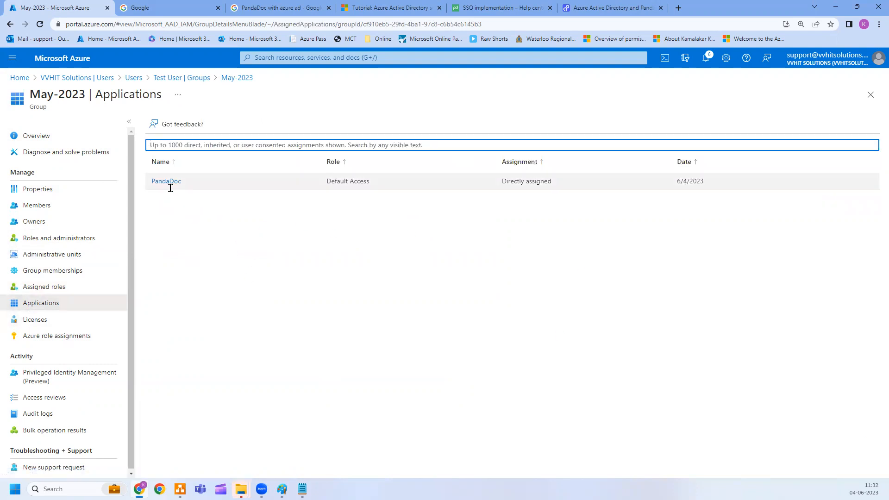
click(37, 319)
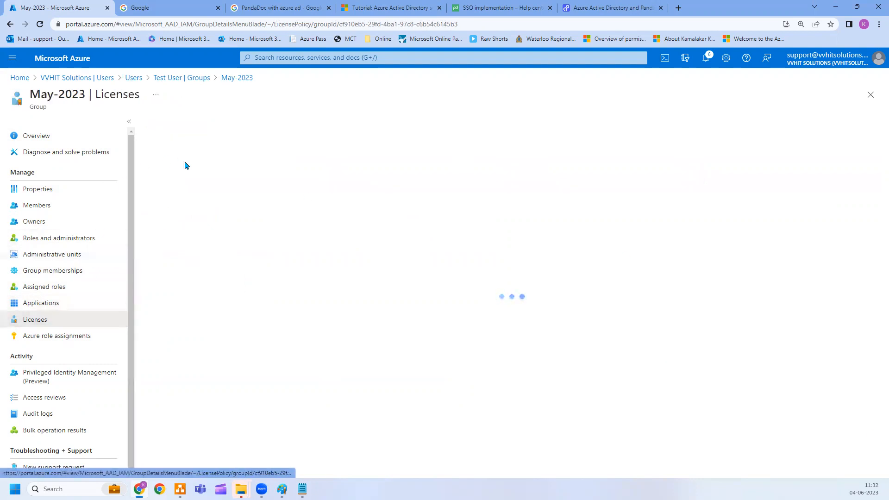
Return to the Test User's overview and copy the user principal name
double_click(50, 100)
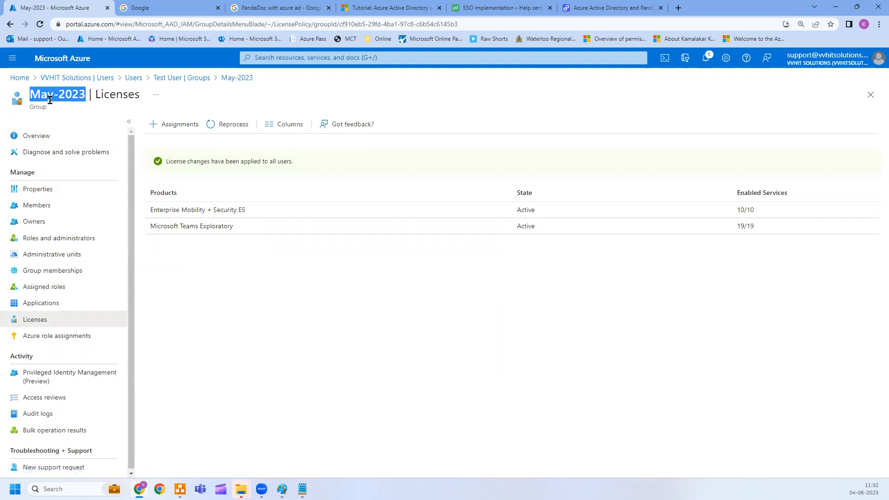
click(216, 307)
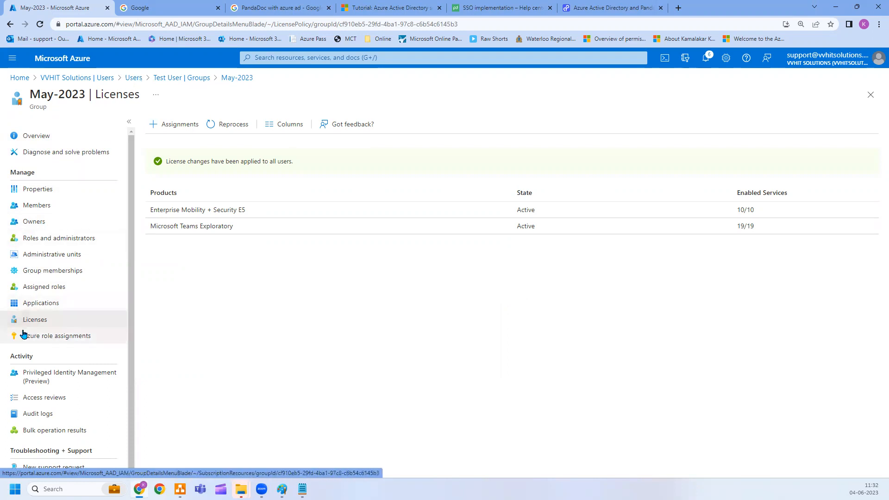
click(158, 77)
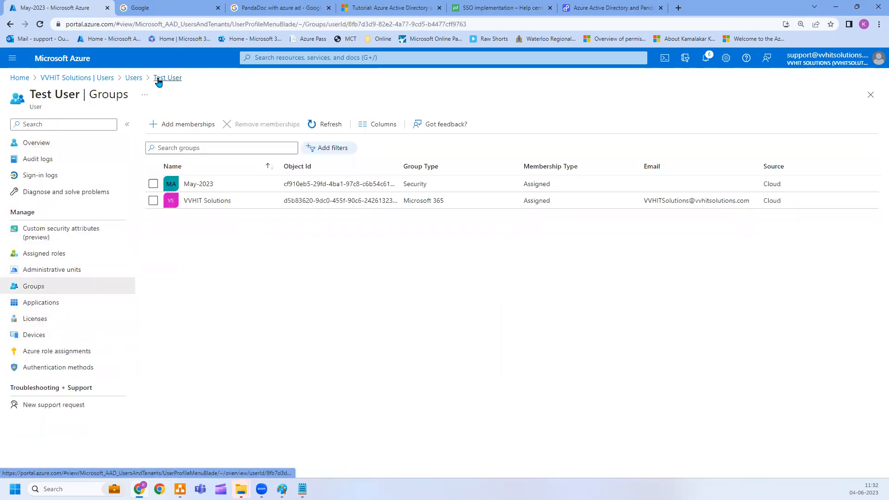
click(59, 147)
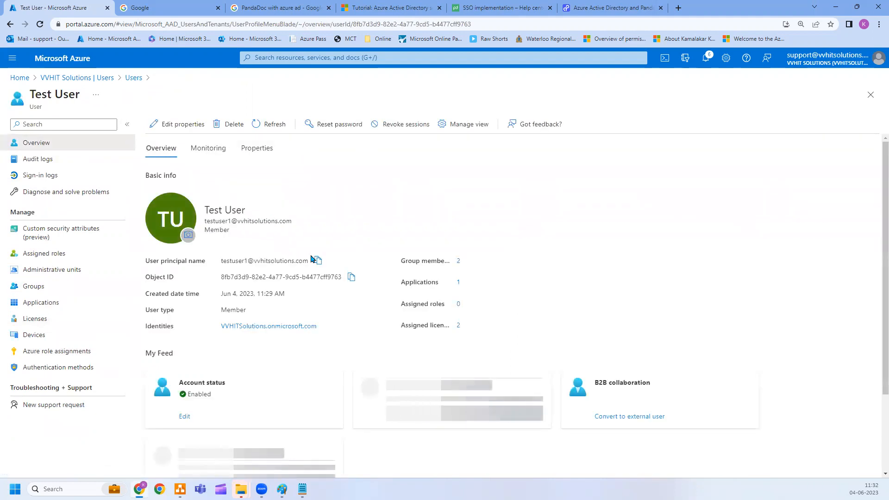
click(317, 260)
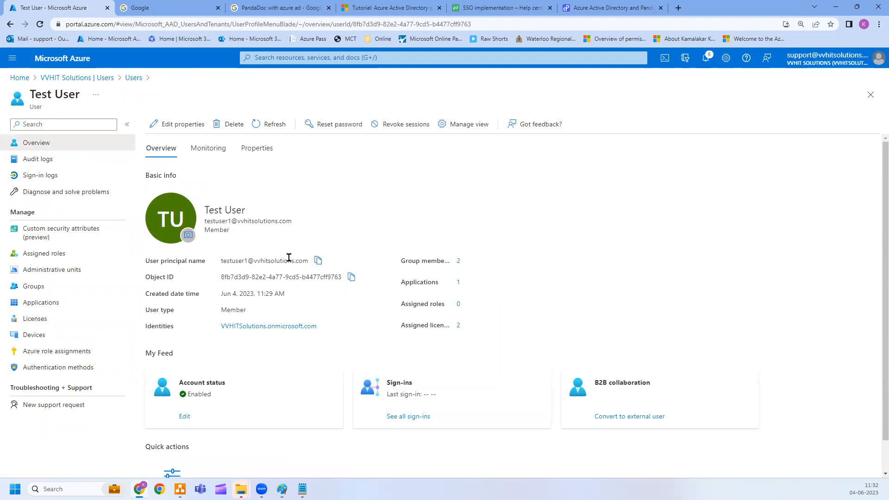
In a private window, sign in to portal.azure.com with the test user's UPN and temporary password
key(ctrl+shift+n)
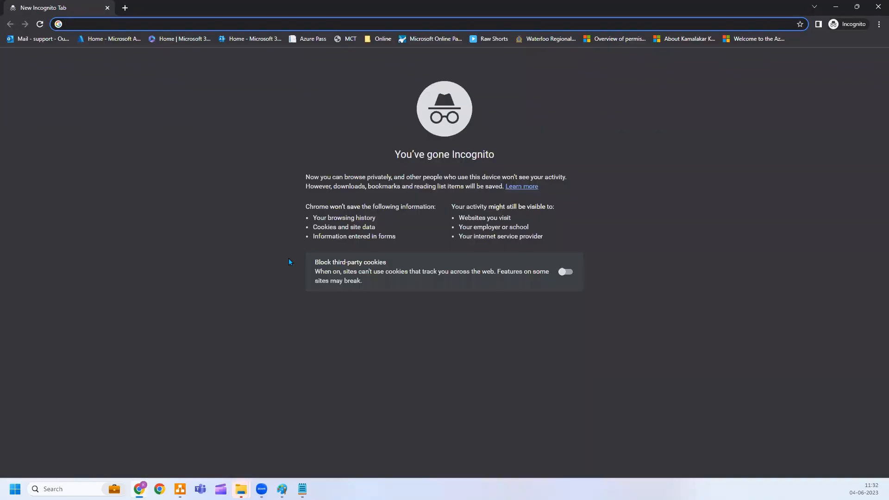
text(po)
key(Return)
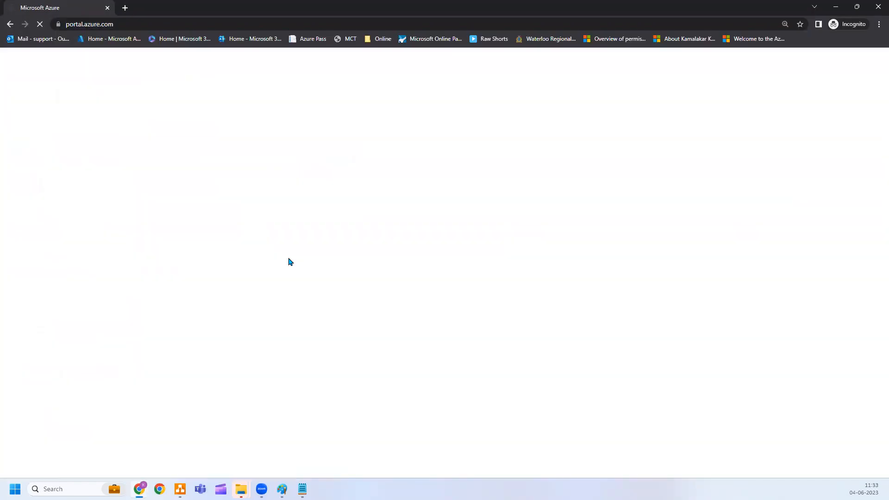
key(ctrl+v)
key(Return)
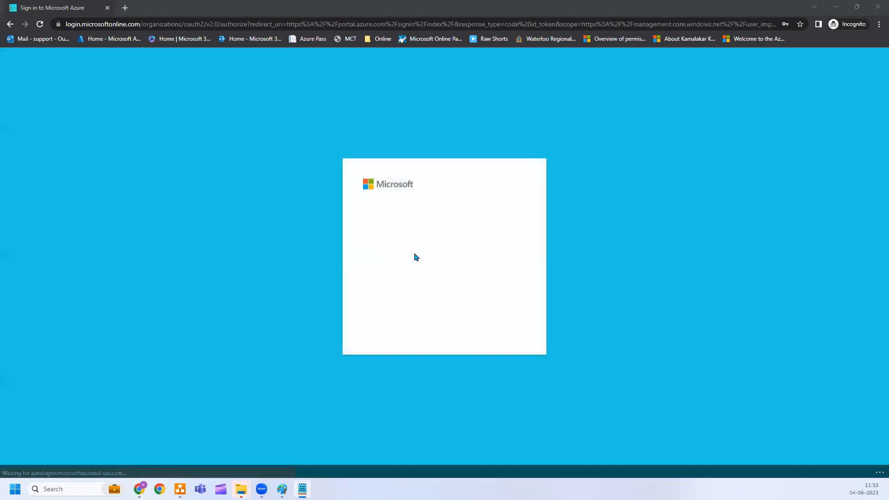
click(433, 240)
key(ctrl+v)
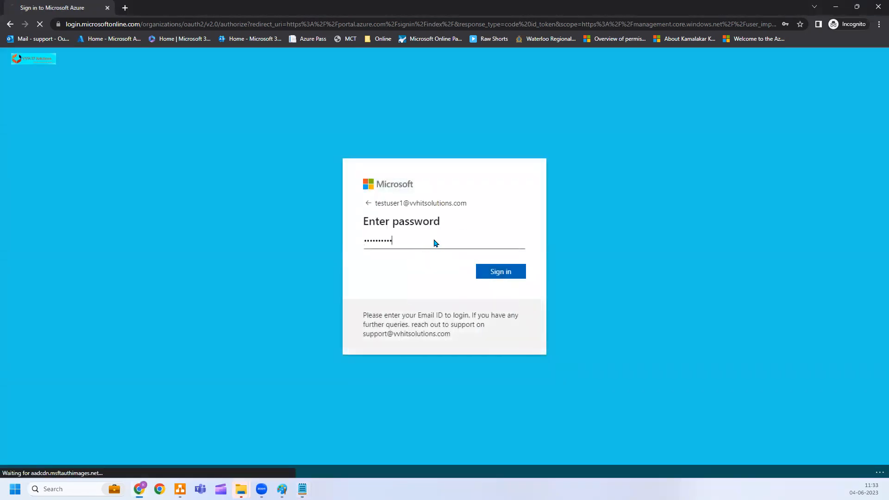
key(Return)
Replace the temporary password with a new confirmed password and continue past the more-information prompt
key(ctrl+v)
key(Tab)
key(ctrl+v)
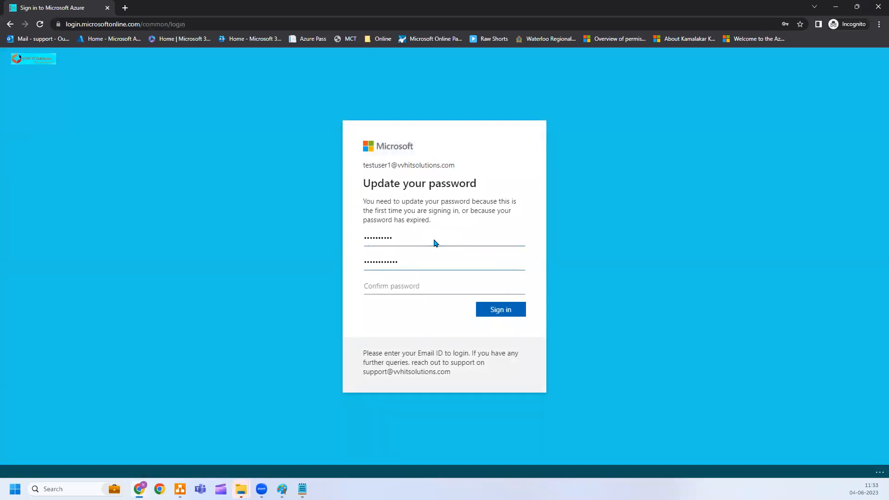
drag(409, 263, 297, 289)
key(ctrl+v)
key(ctrl+a)
key(ctrl+v)
click(391, 287)
key(ctrl+v)
click(485, 310)
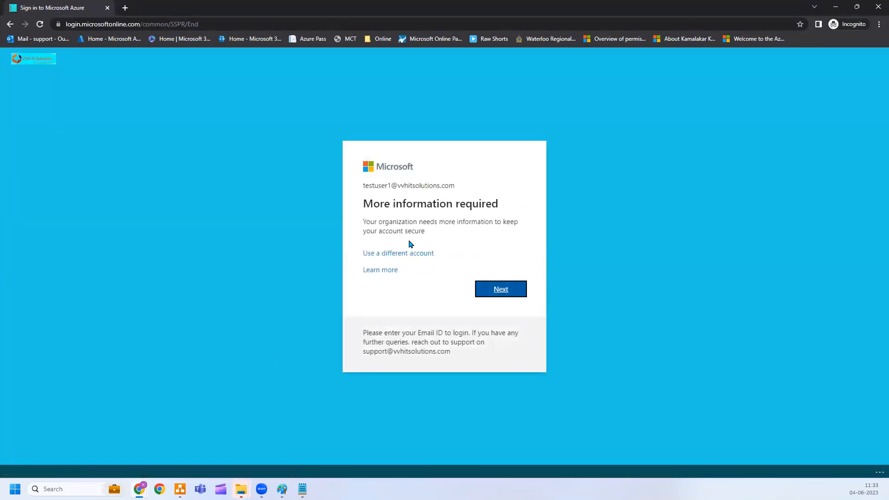
click(499, 290)
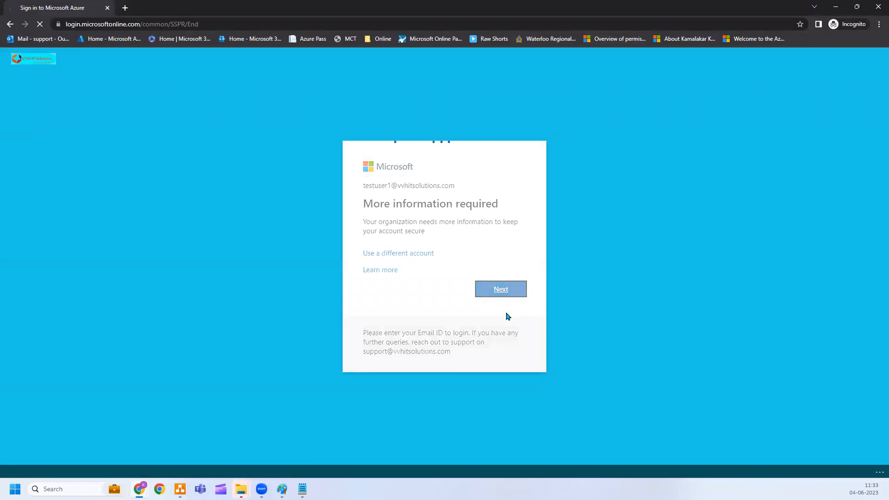
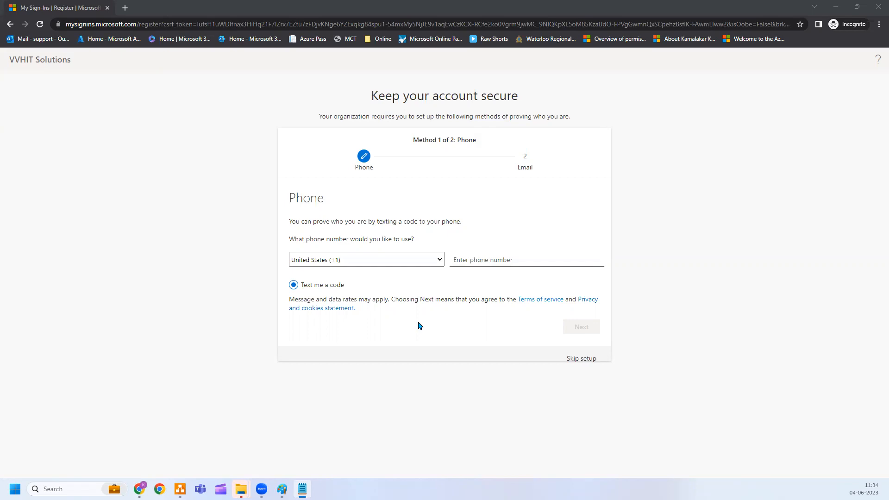
Skip security-info setup, stay signed in, and dismiss the Azure welcome tour
click(582, 360)
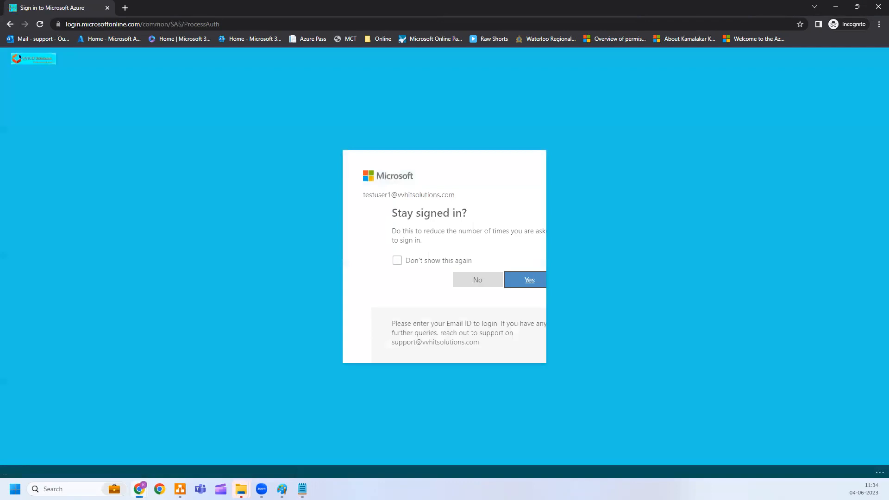
click(500, 279)
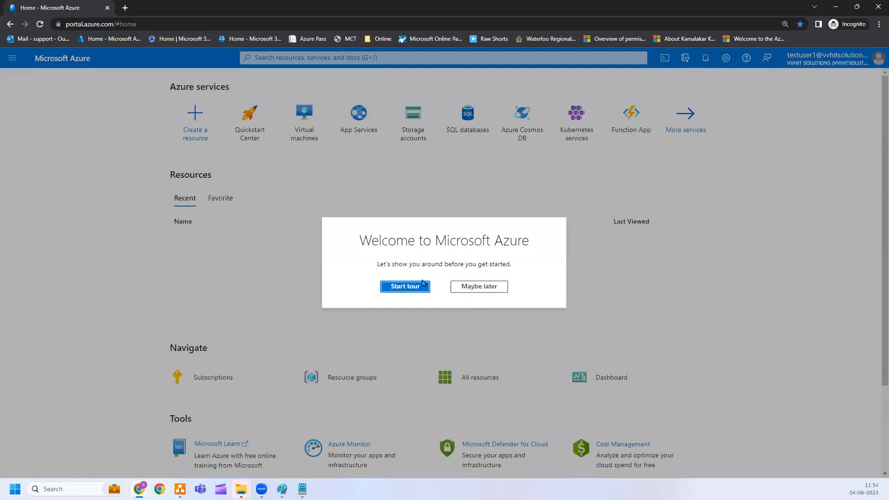
click(478, 288)
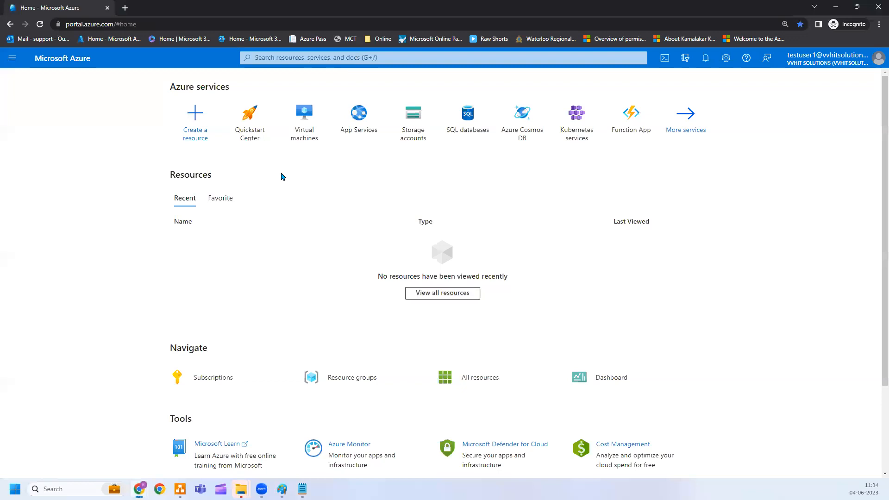
Show all subscriptions by clearing the global filter, then go to Azure Active Directory
click(206, 373)
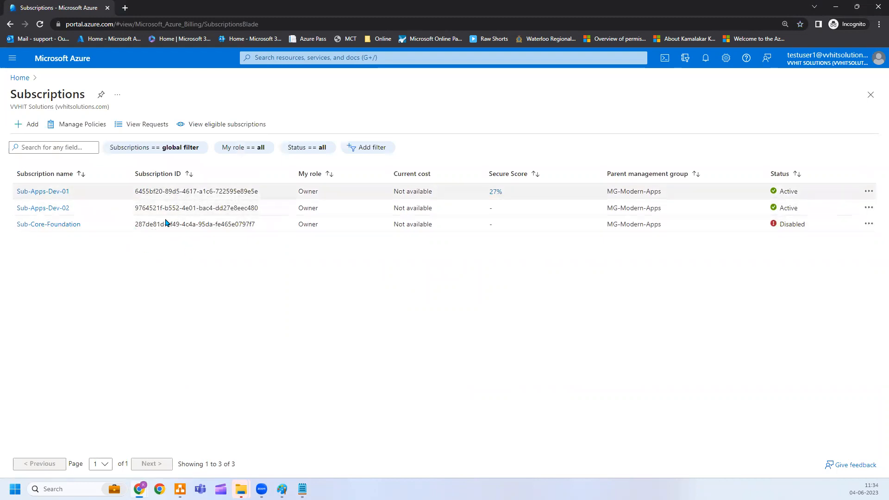
click(166, 147)
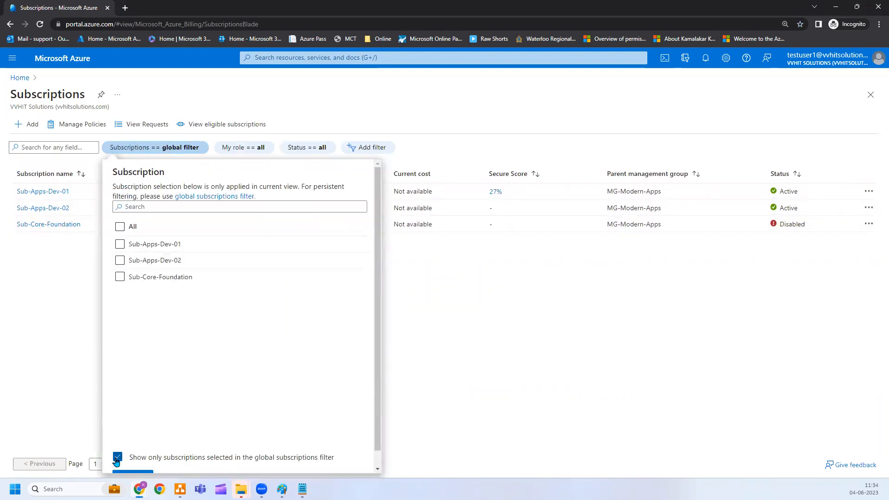
click(132, 475)
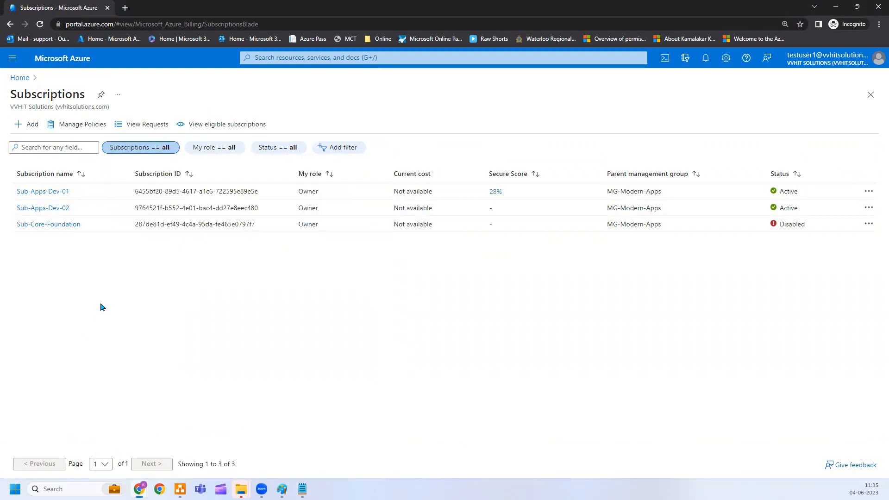
click(8, 61)
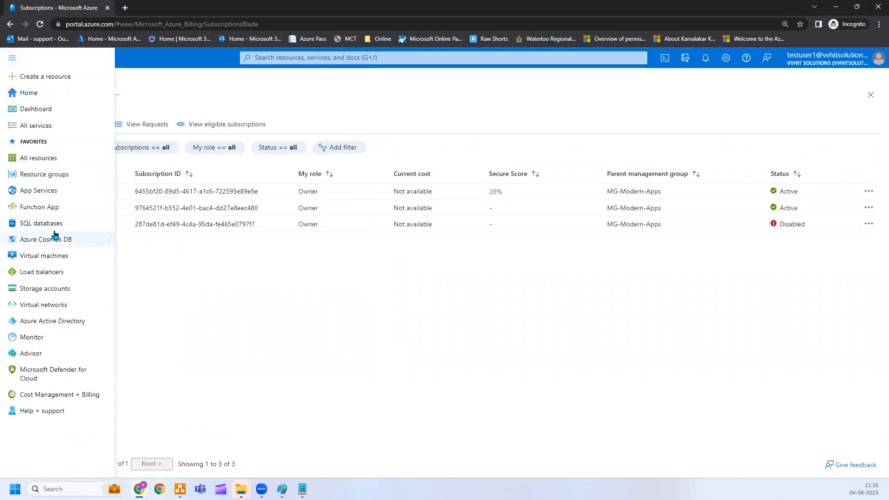
click(45, 320)
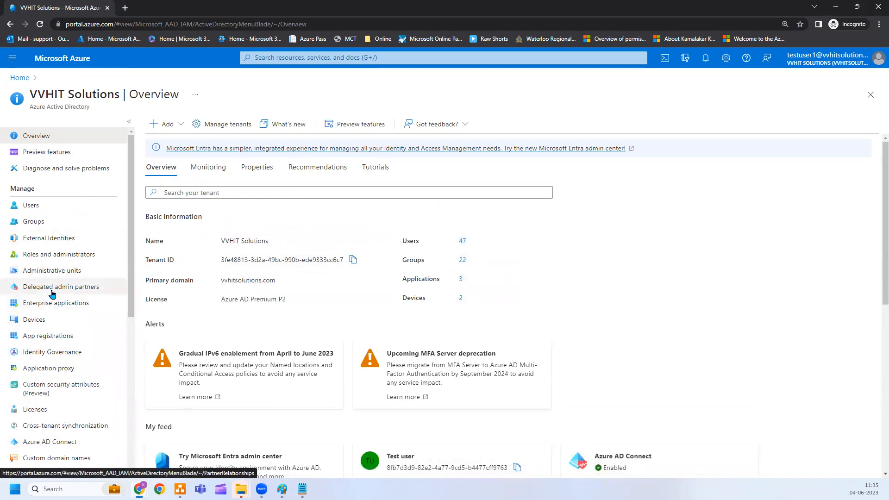
Check the account's roles (only User) and then open the tenant's Users list
click(75, 256)
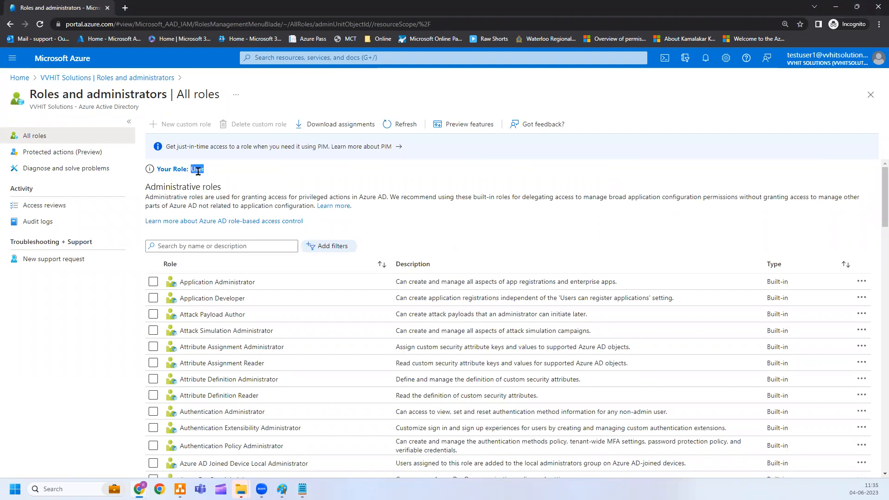
click(111, 79)
scroll(79, 212, down, 5)
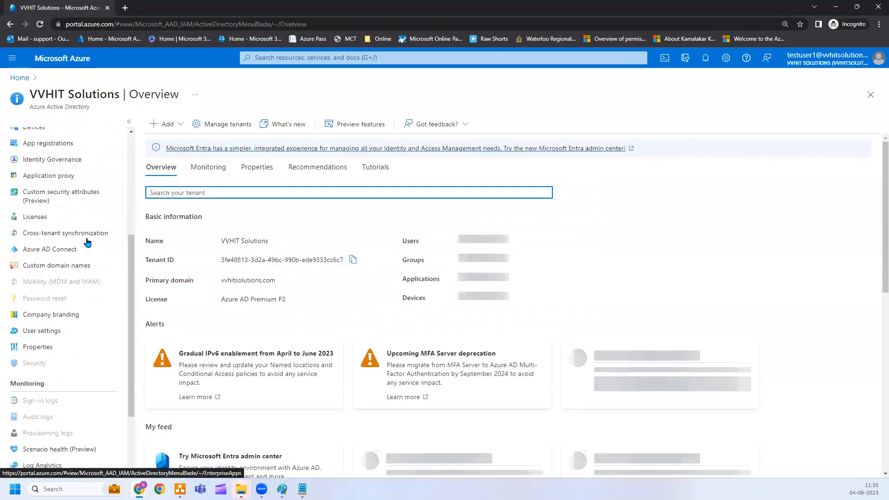
click(269, 56)
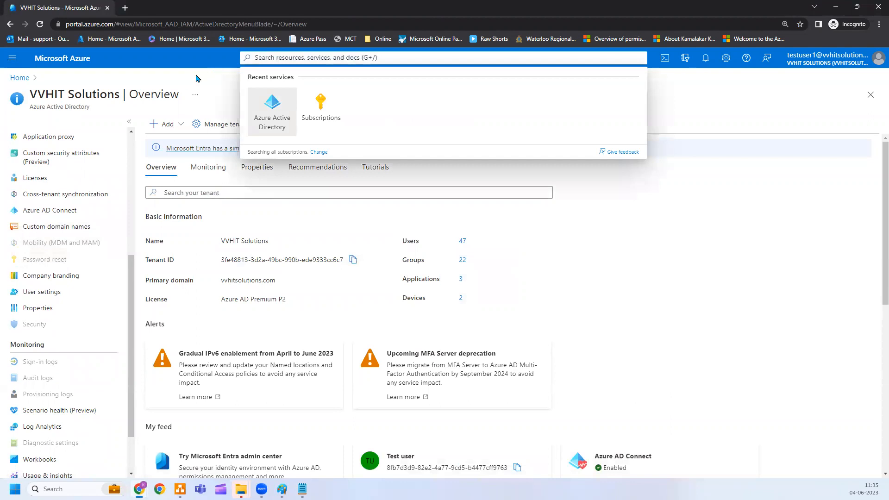
click(160, 63)
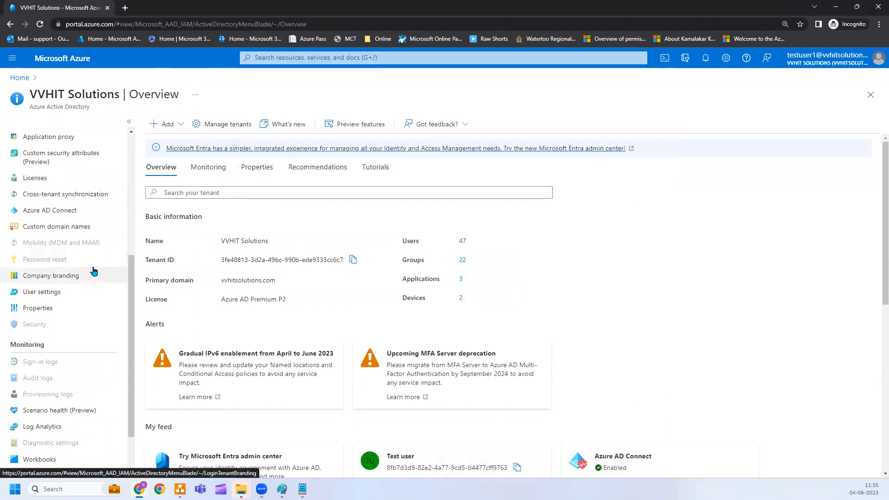
scroll(94, 272, up, 5)
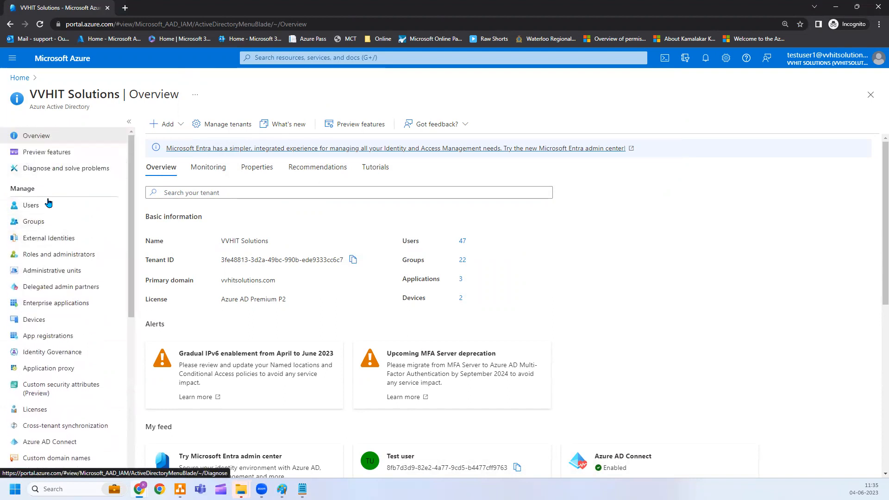
click(48, 204)
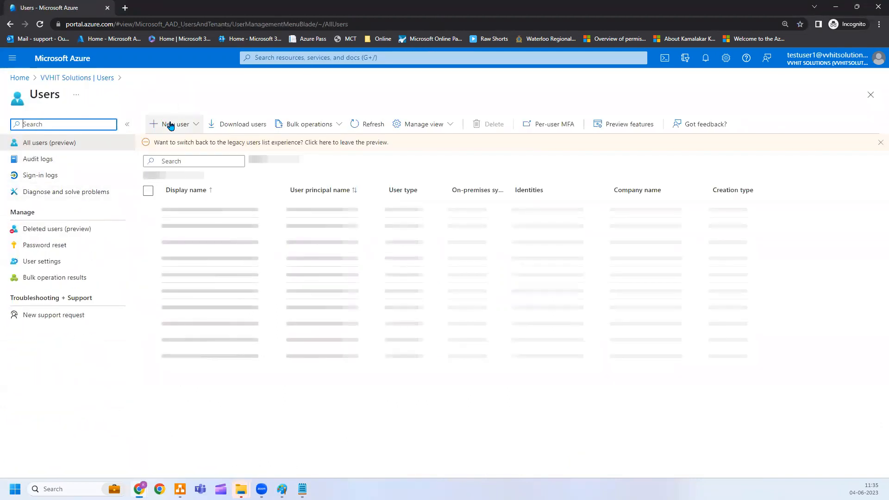
Invite a support address in the tenant's own vvhitsolutions domain as an external guest
click(170, 126)
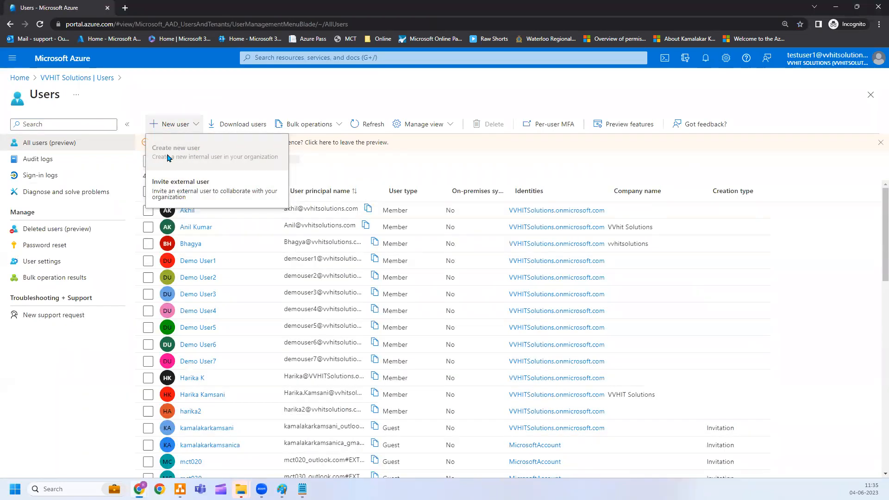
click(176, 193)
click(155, 192)
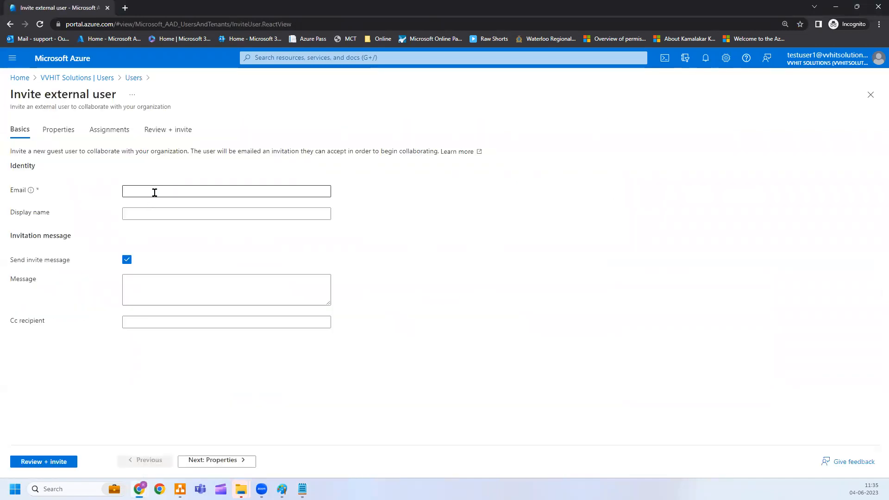
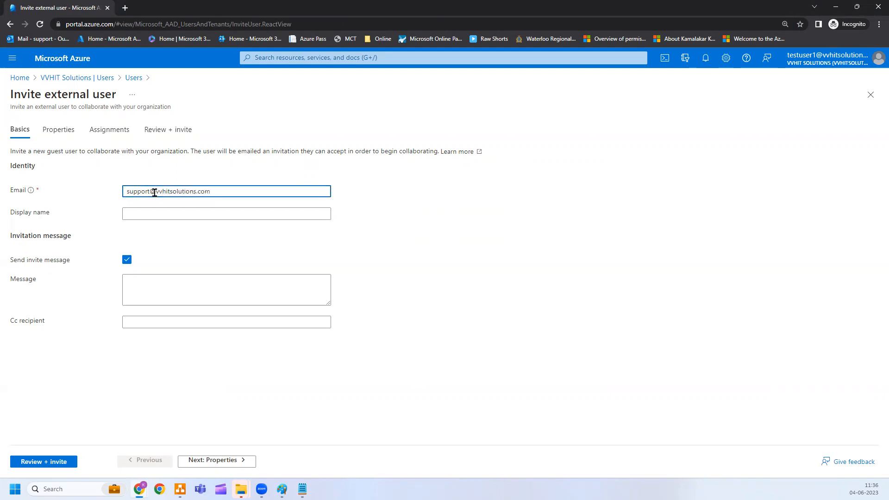
click(156, 213)
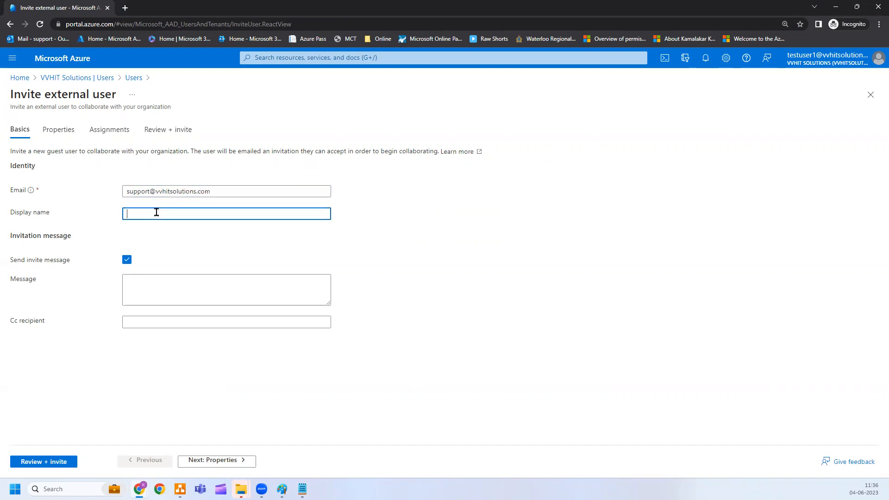
click(46, 459)
click(45, 463)
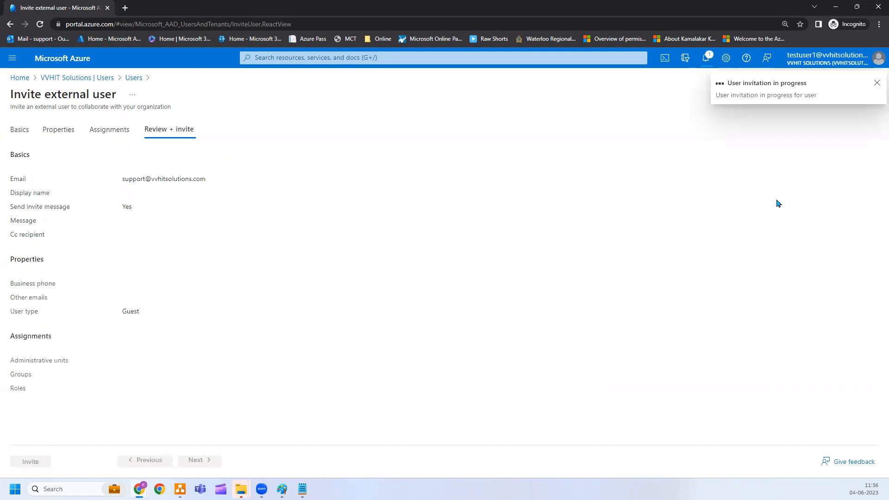
Read the failure notice (domain already verified) and discard the invite form back to Users
click(706, 62)
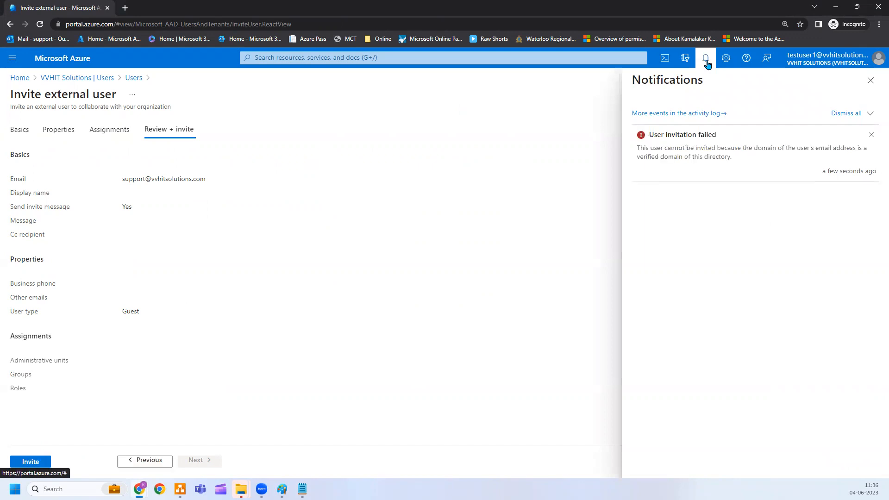
drag(641, 147, 855, 162)
click(855, 151)
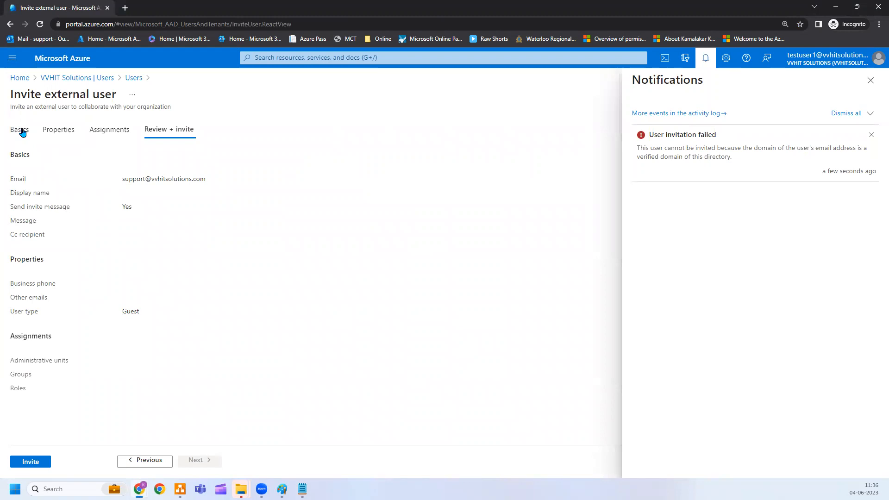
click(21, 130)
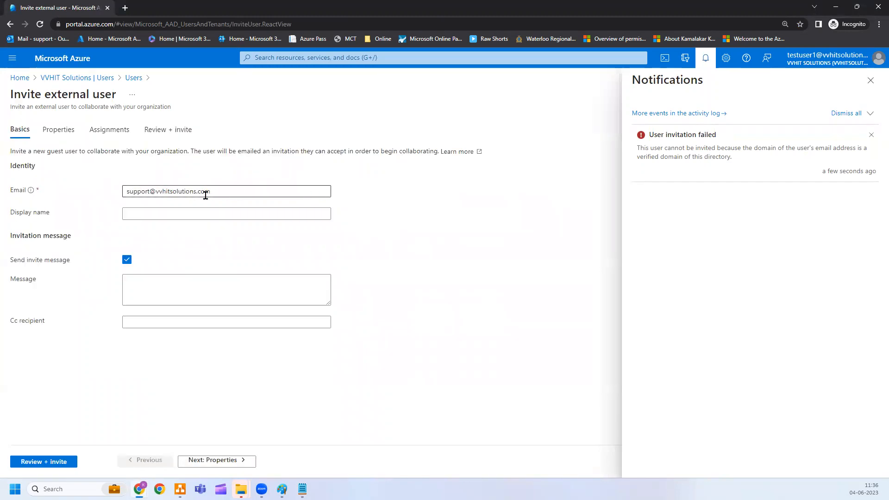
click(222, 194)
drag(222, 194, 128, 193)
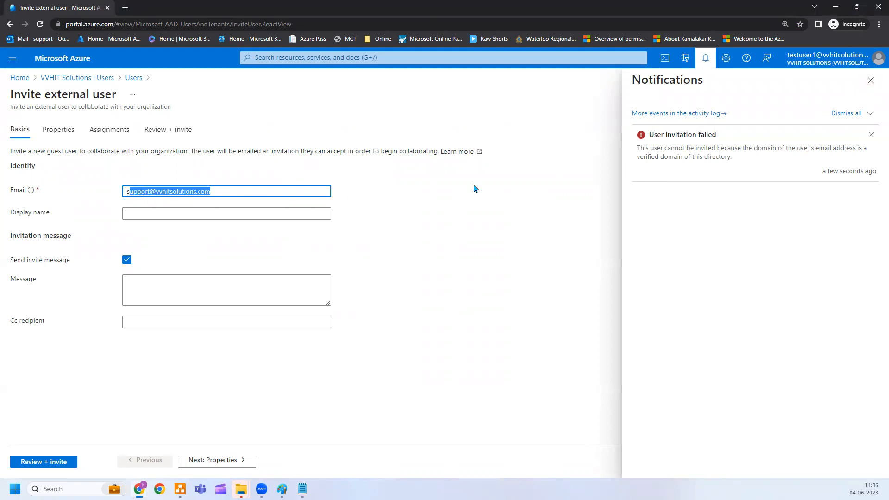
click(134, 79)
click(489, 72)
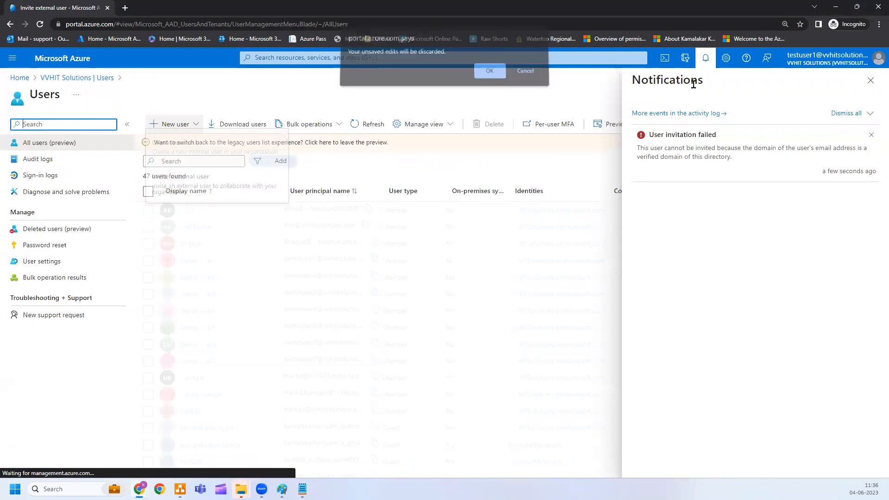
Close the open panels and attempt to reset the first listed user's password
click(701, 64)
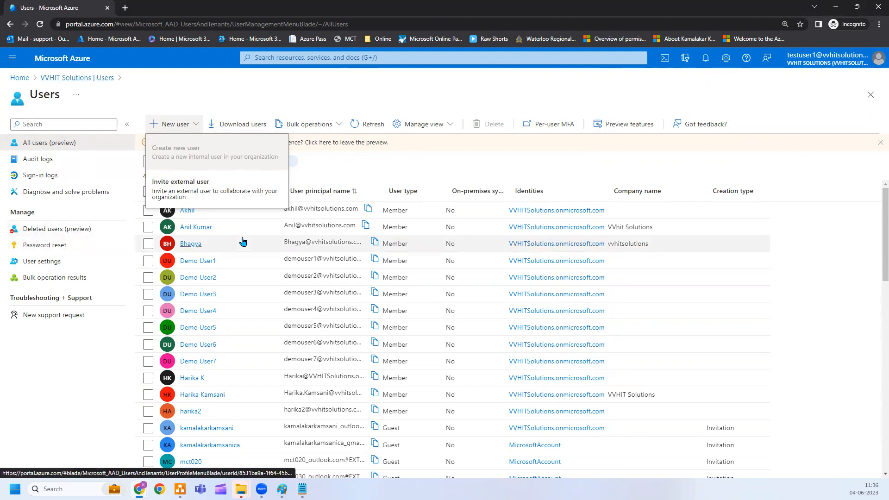
click(184, 128)
click(148, 210)
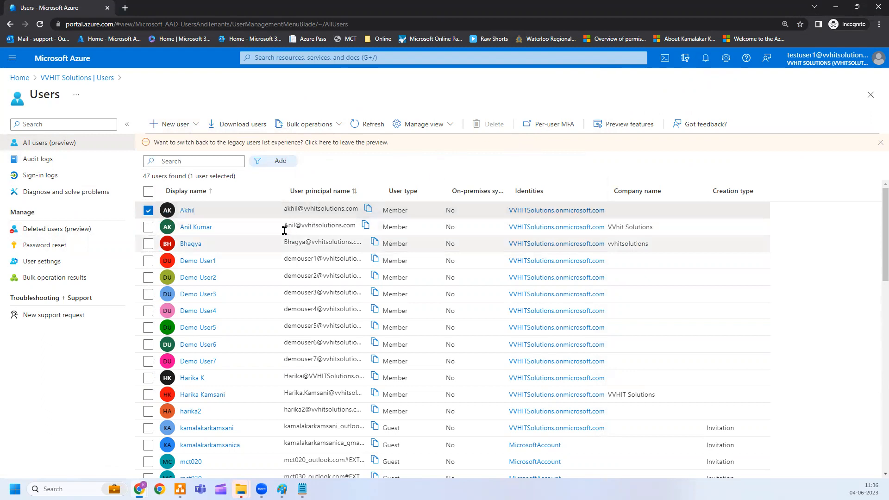
click(189, 211)
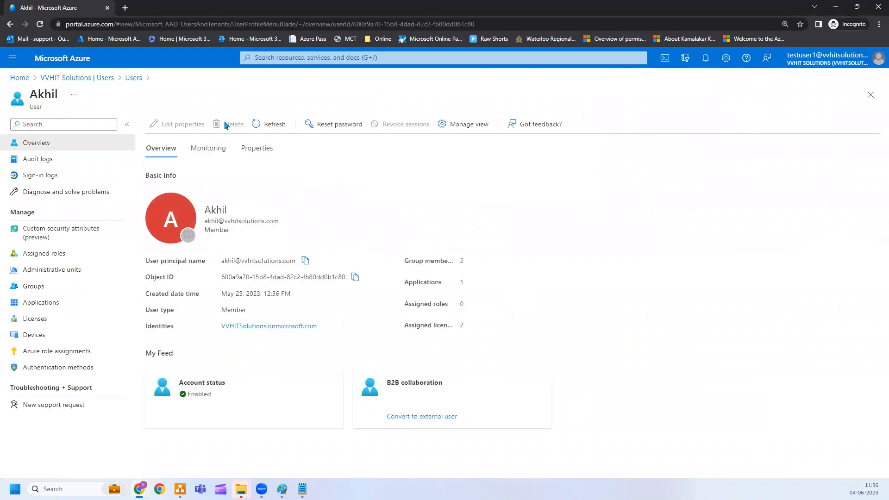
click(334, 129)
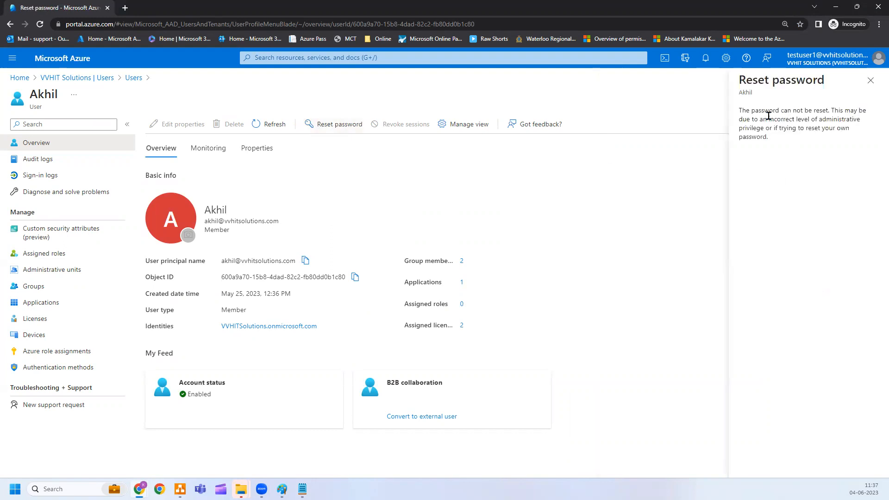
Review the reset-password error, close the pane, deselect the user, and return to the directory overview
drag(748, 111, 856, 150)
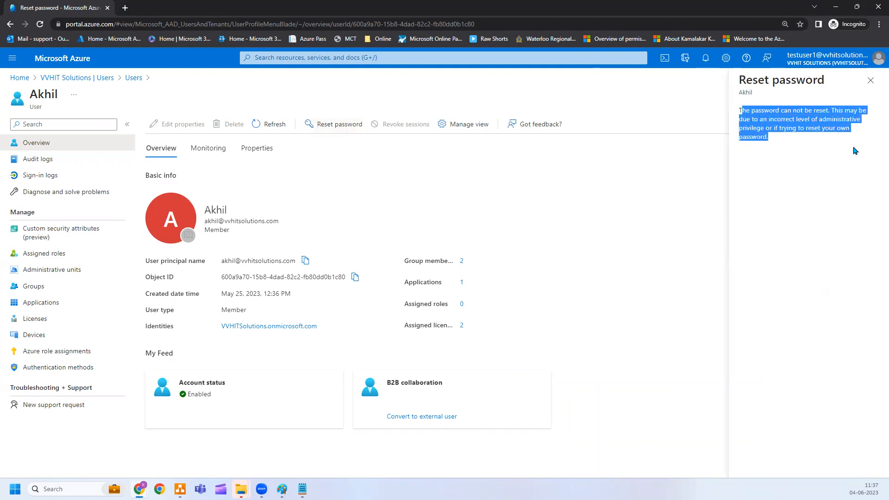
click(845, 106)
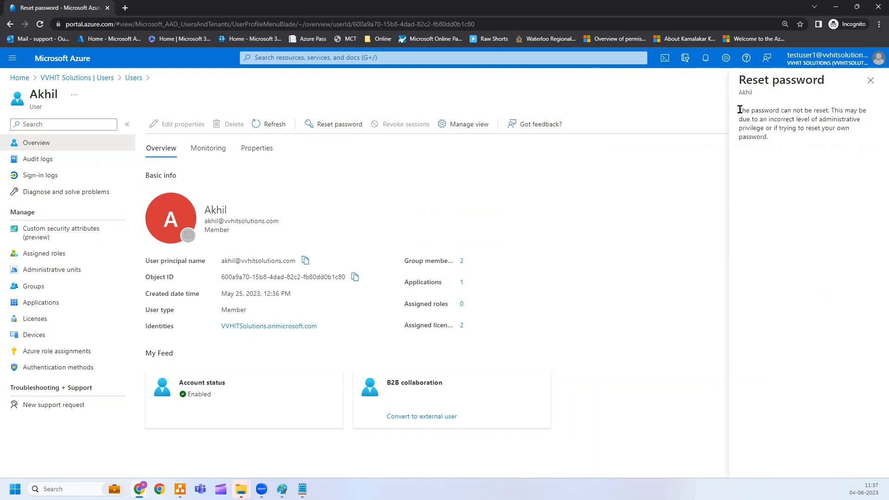
drag(739, 110, 765, 139)
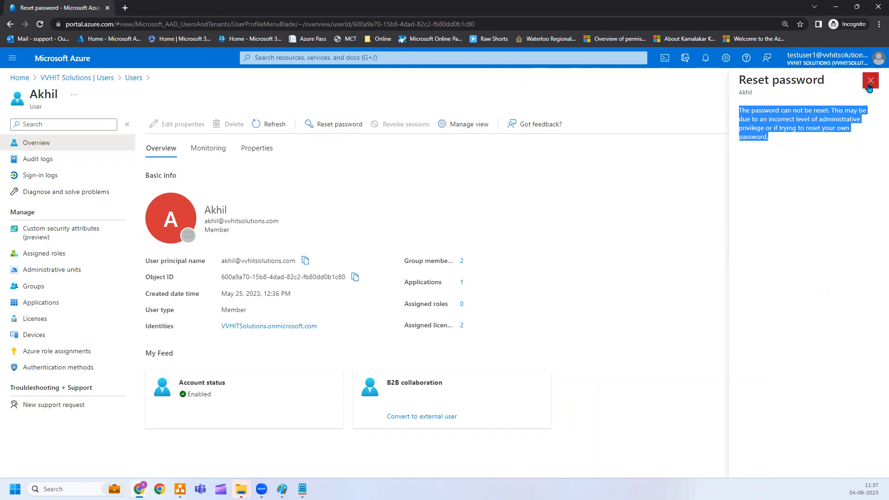
click(871, 80)
click(132, 79)
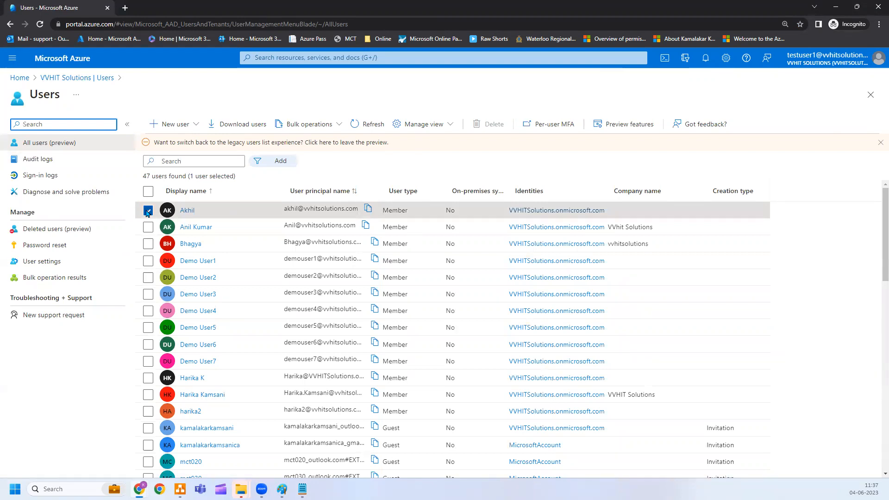
click(148, 212)
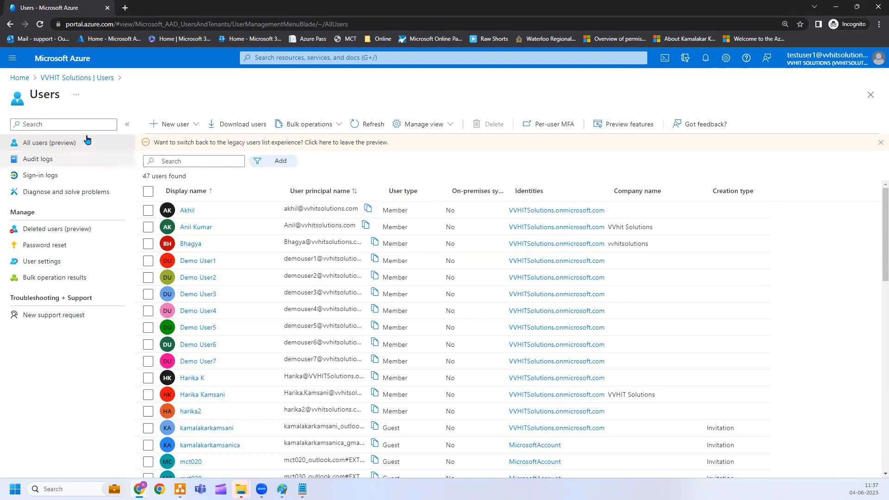
click(94, 78)
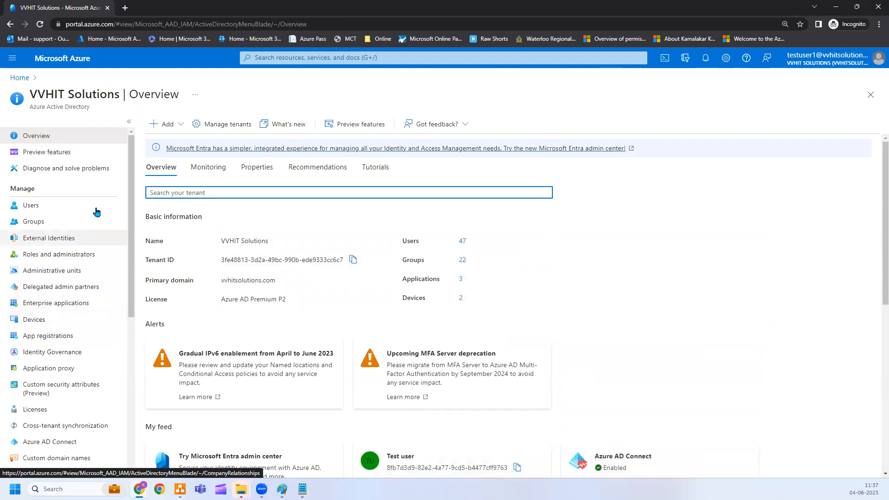
click(30, 204)
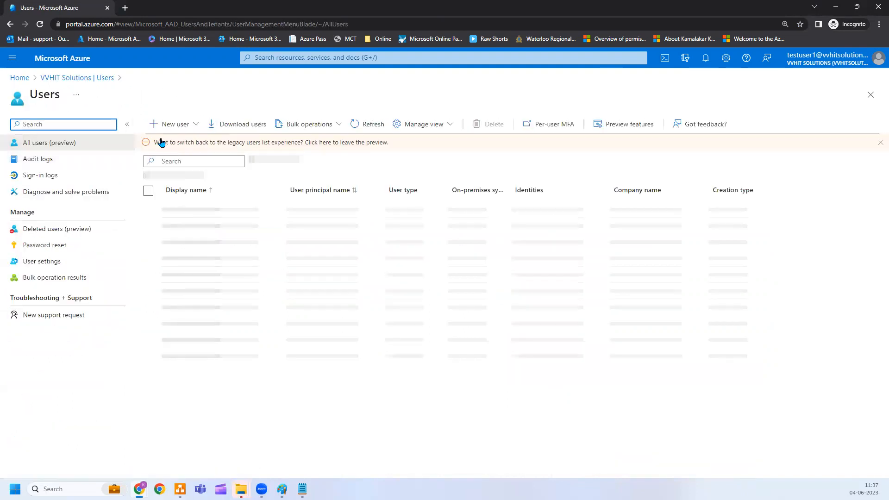
click(171, 159)
text(testuser)
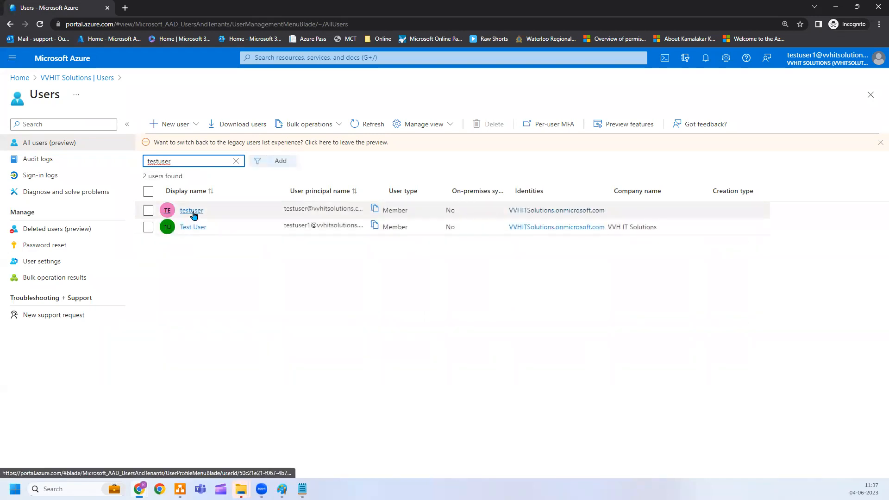
click(193, 227)
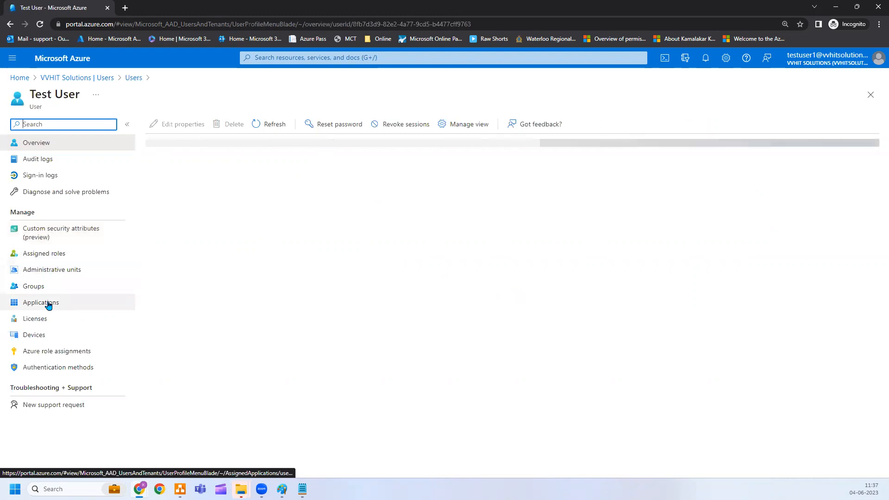
click(48, 306)
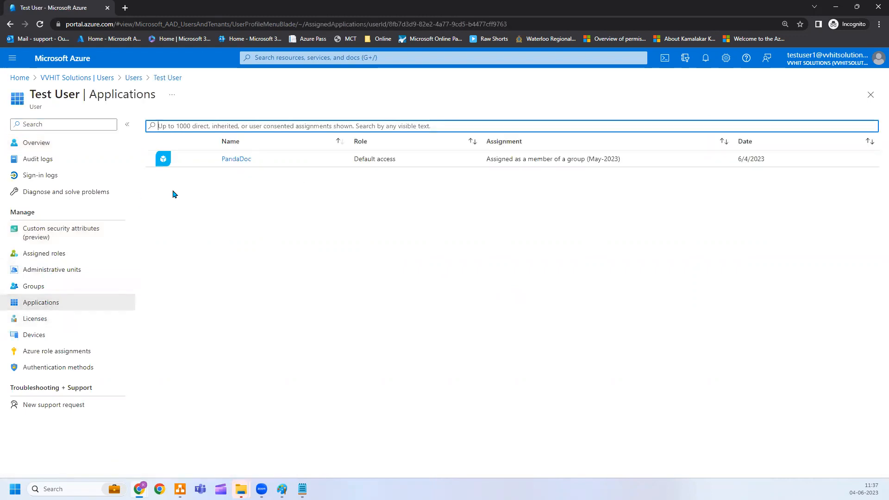
click(107, 81)
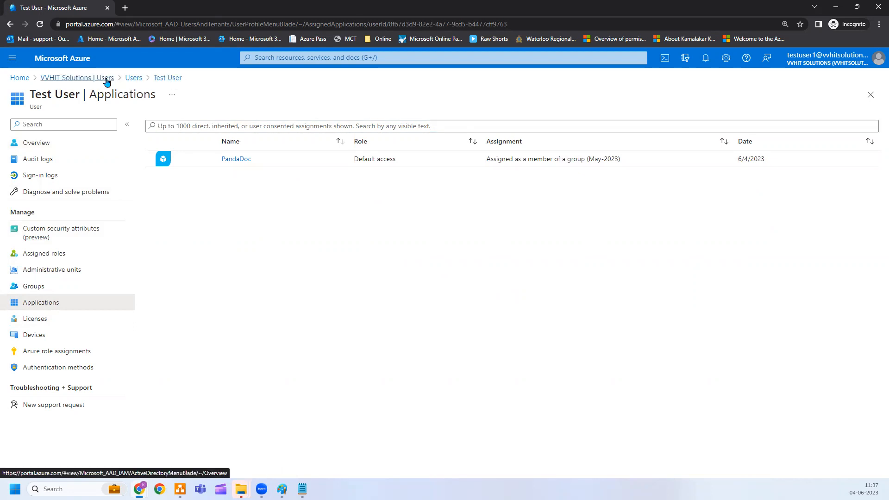
click(288, 58)
Search 'pim' and open Privileged Identity Management's My roles to see the eligible Global Administrator role
text(pim)
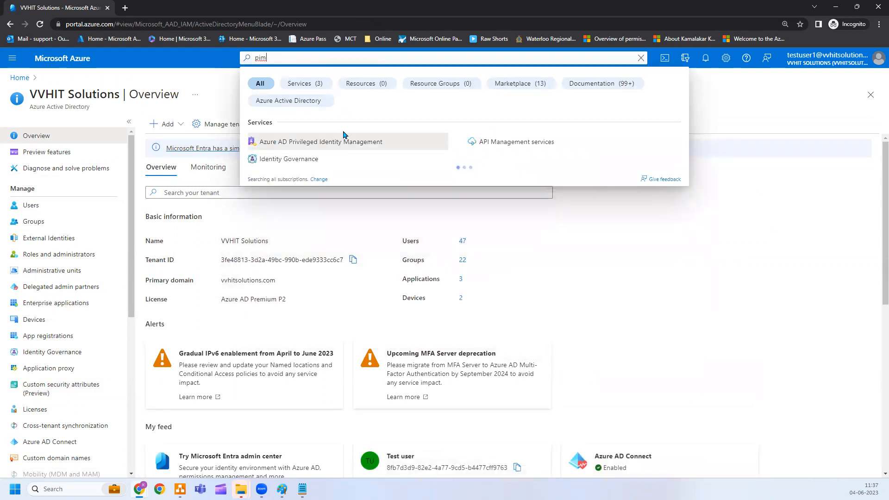
click(311, 147)
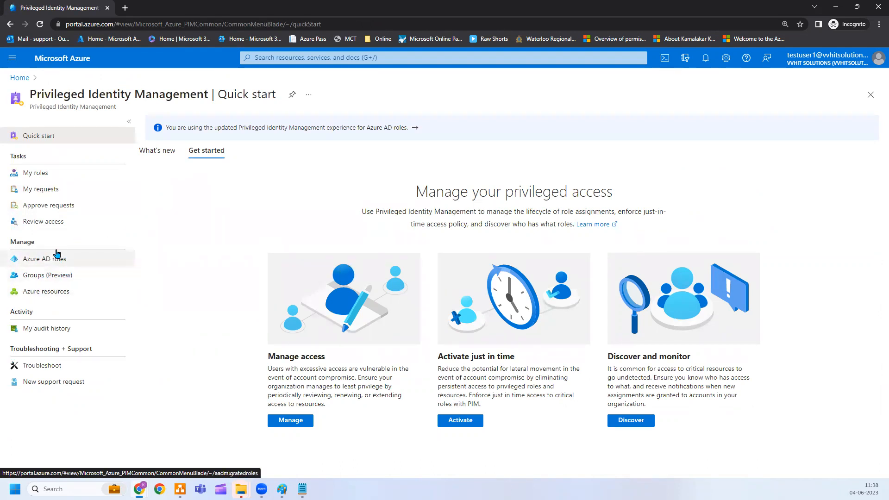
click(52, 175)
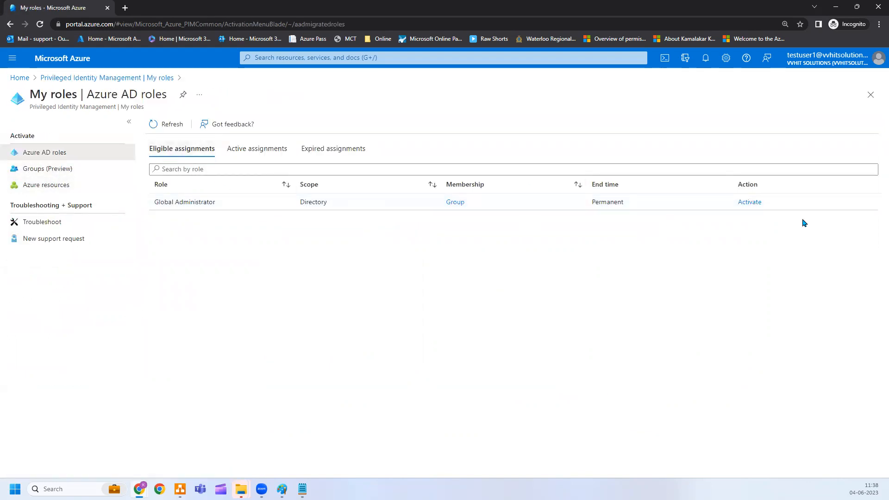
Start activating Global Administrator and proceed to the required additional security verification
click(750, 202)
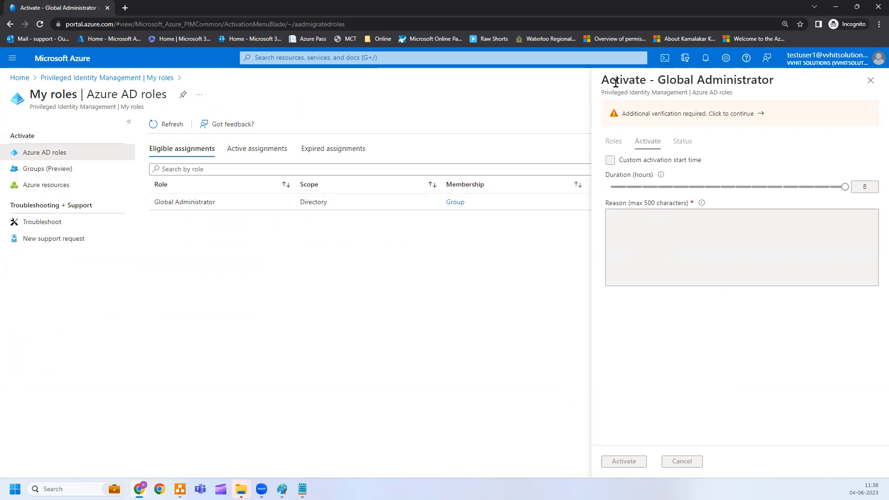
click(721, 119)
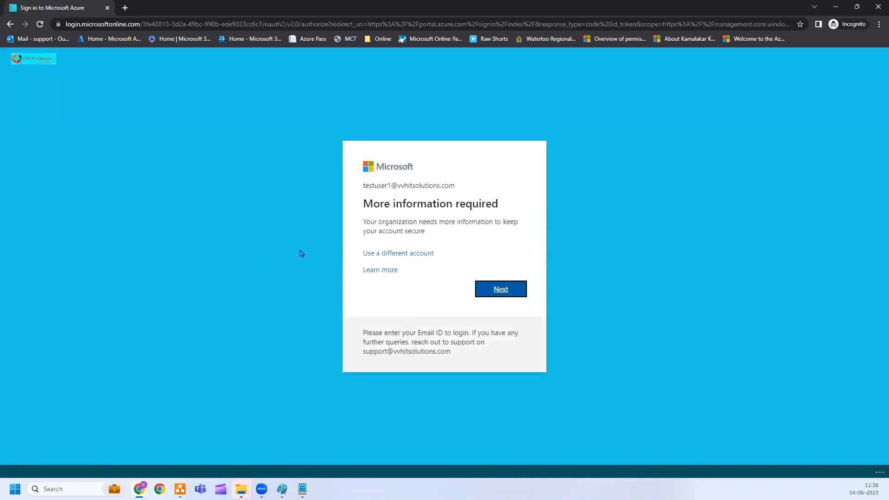
click(500, 292)
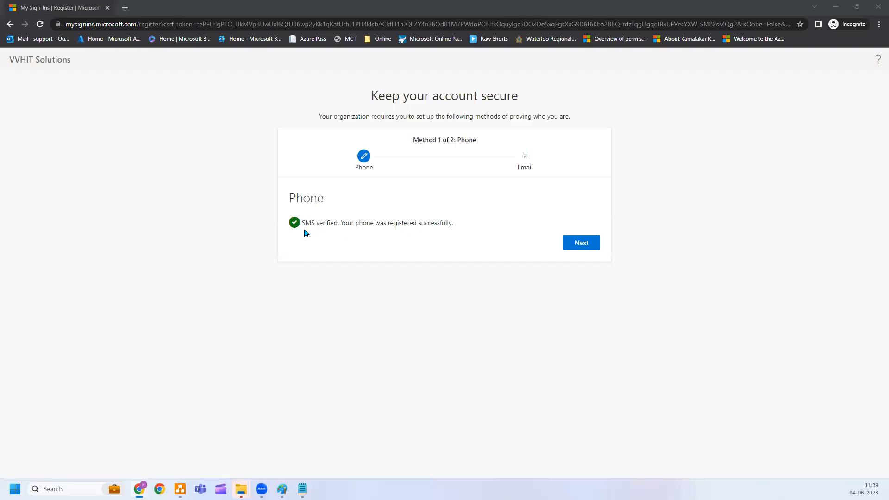
Register email as the second method using the emailed verification code and finish security setup
click(578, 244)
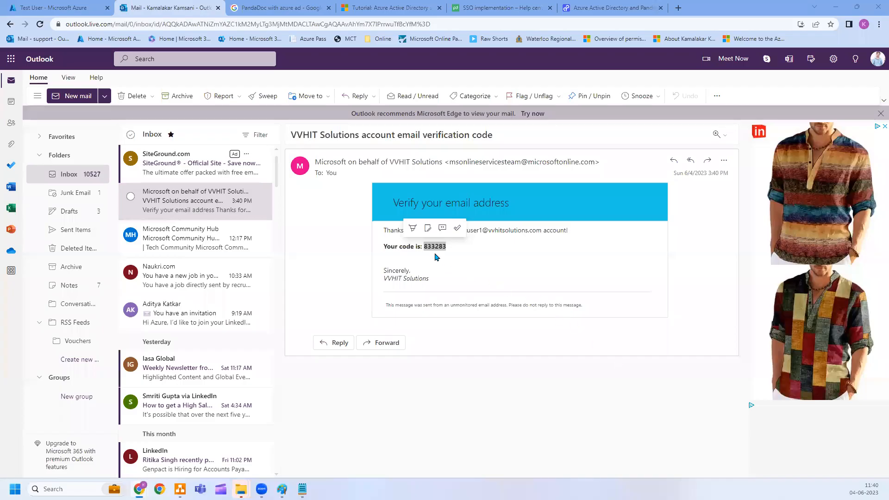
double_click(432, 246)
key(alt+Tab)
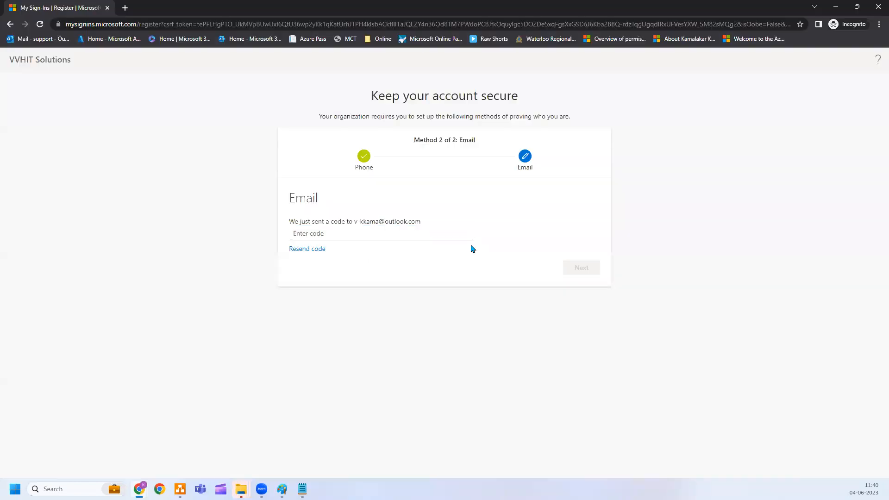
click(457, 230)
click(572, 270)
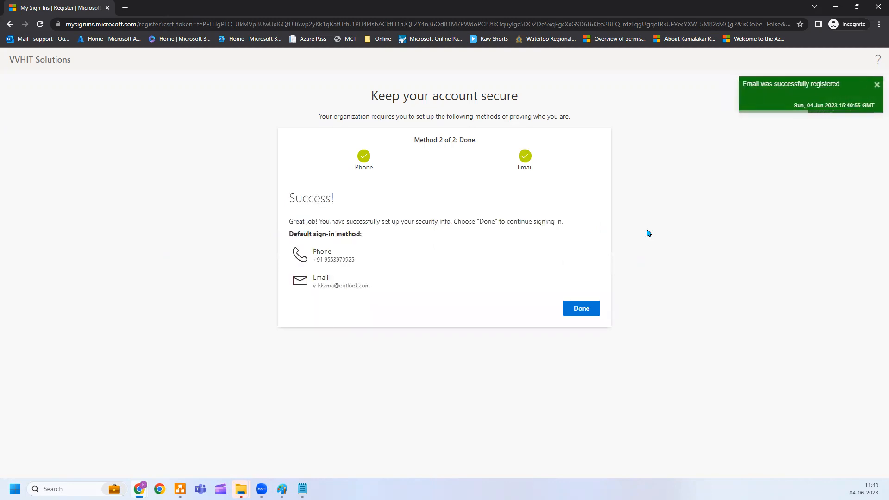
click(584, 310)
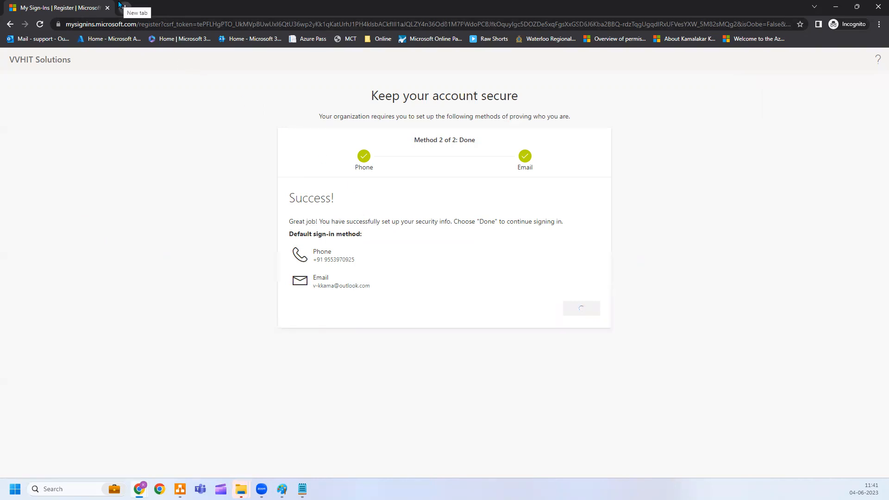
mouse_move(282, 489)
click(280, 444)
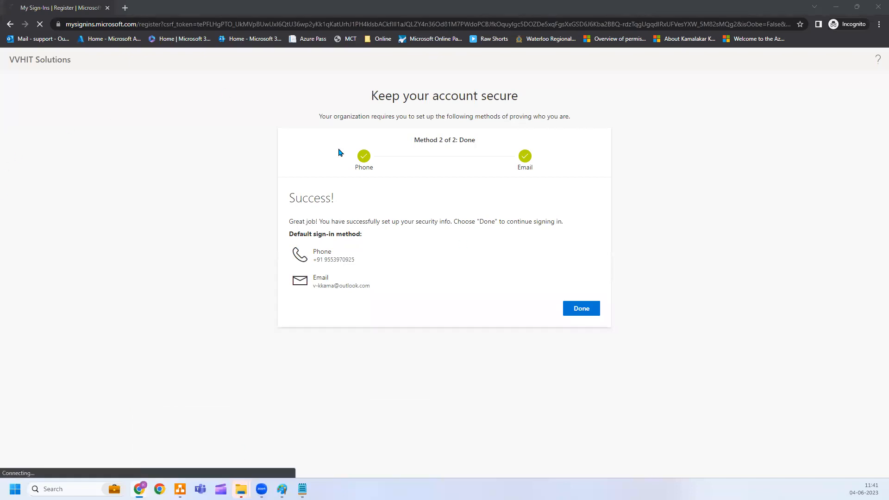
Return to the Activate pane and cut the Global Administrator activation duration to 1 hour
click(575, 310)
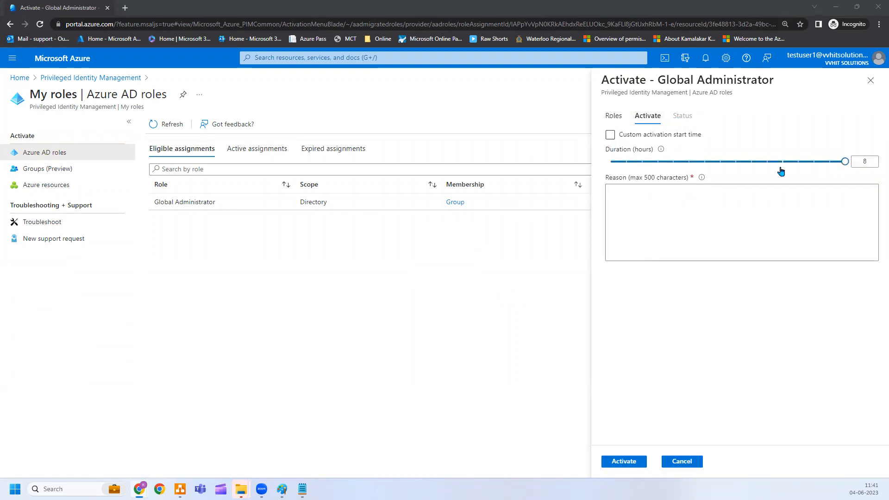
mouse_move(844, 165)
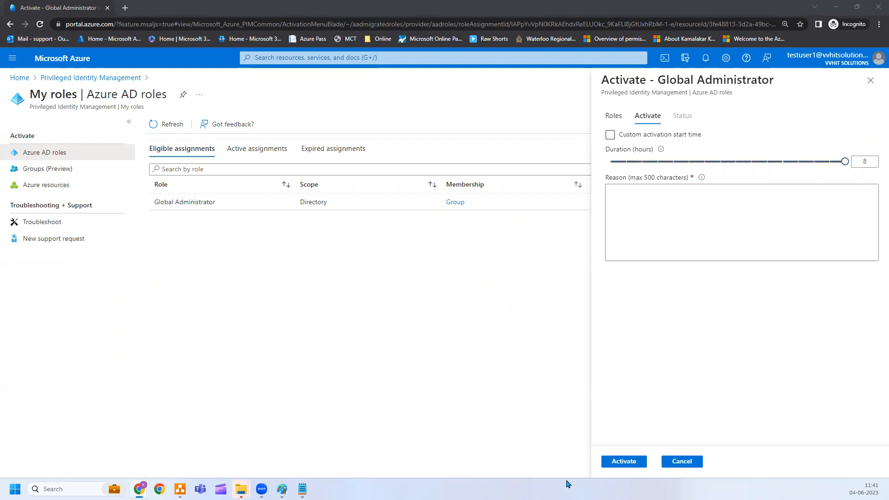
click(746, 218)
mouse_move(844, 166)
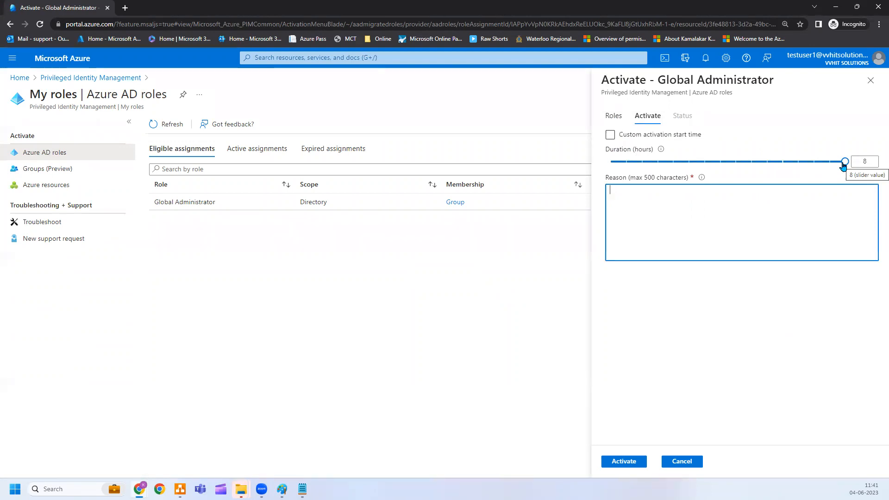
drag(843, 166, 626, 168)
Enter a reason citing a user-account provisioning request plus its service-request reference number
click(635, 221)
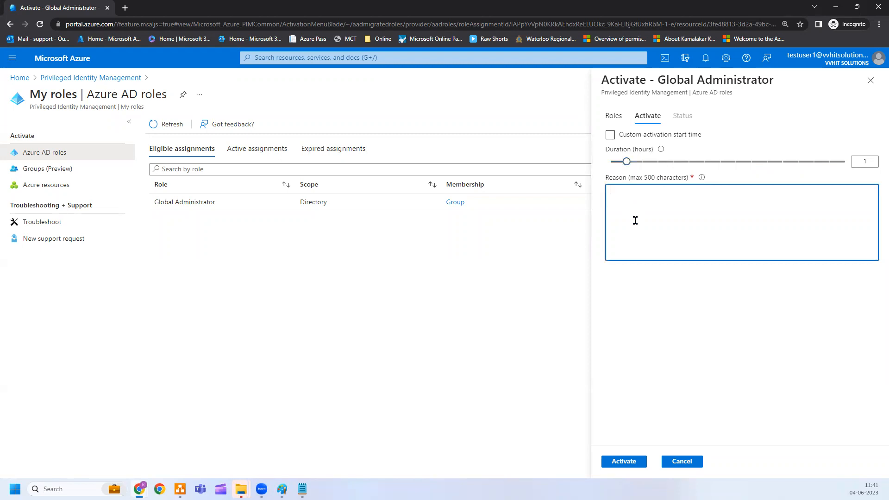
text(I have recieved rquest to provision user account, he)
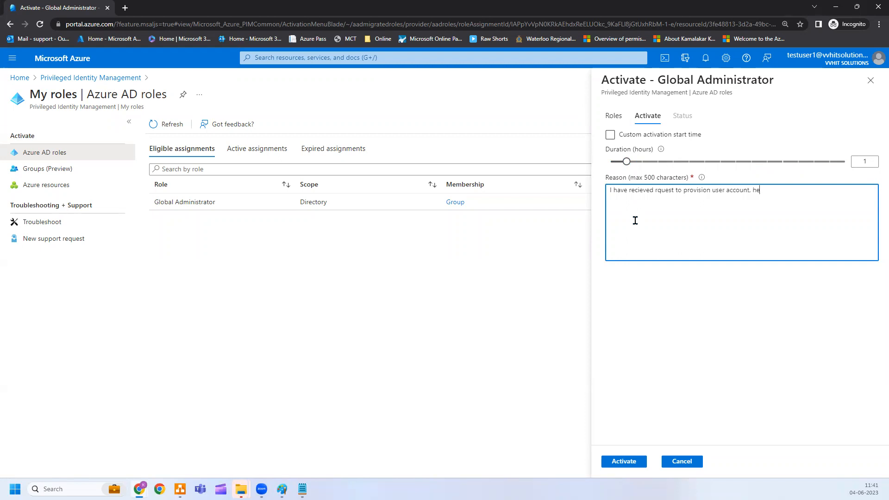
text(nce I am )
text(using pr)
text(iviliged account. )
text(Ref)
text($#)
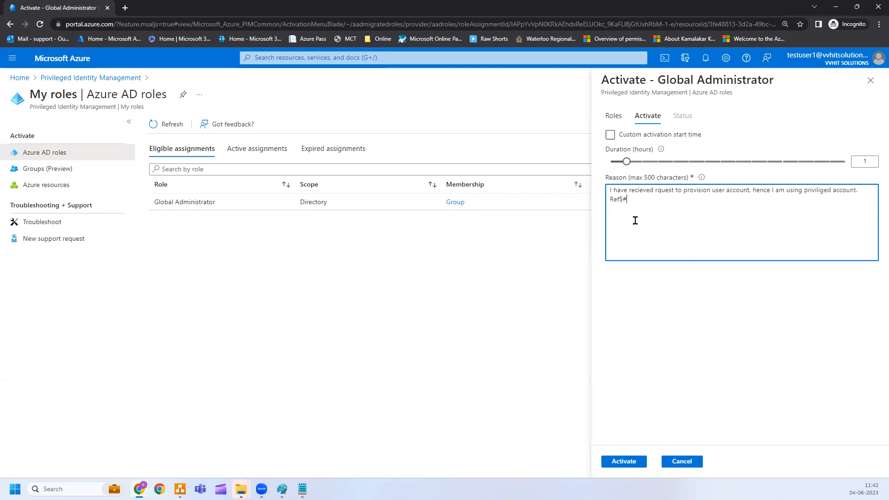
key(BackSpace)
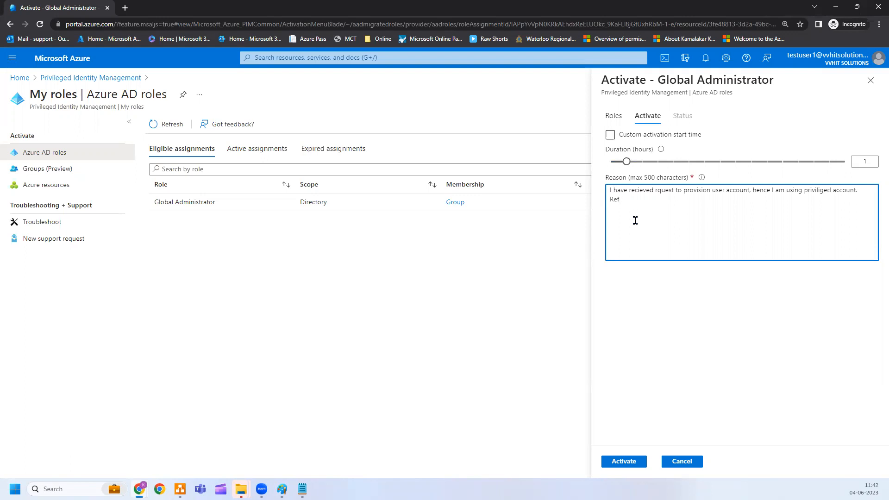
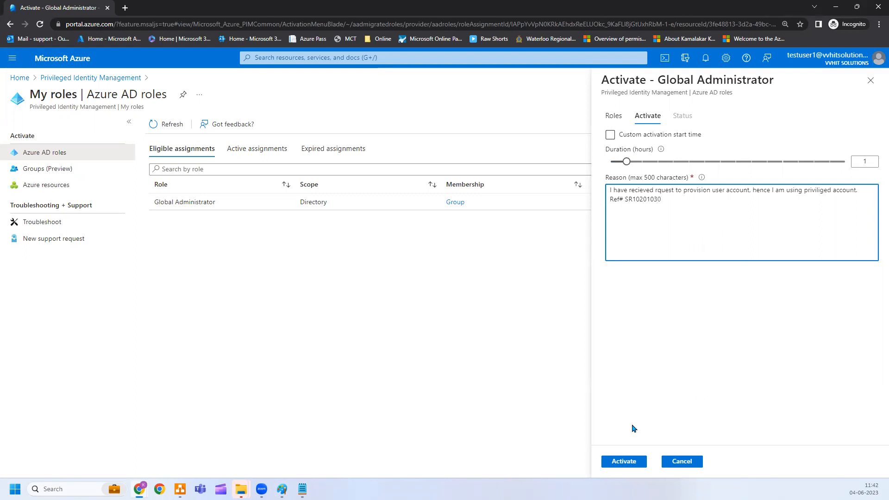
Submit the 1-hour Global Administrator activation and wait for My roles to refresh
click(621, 459)
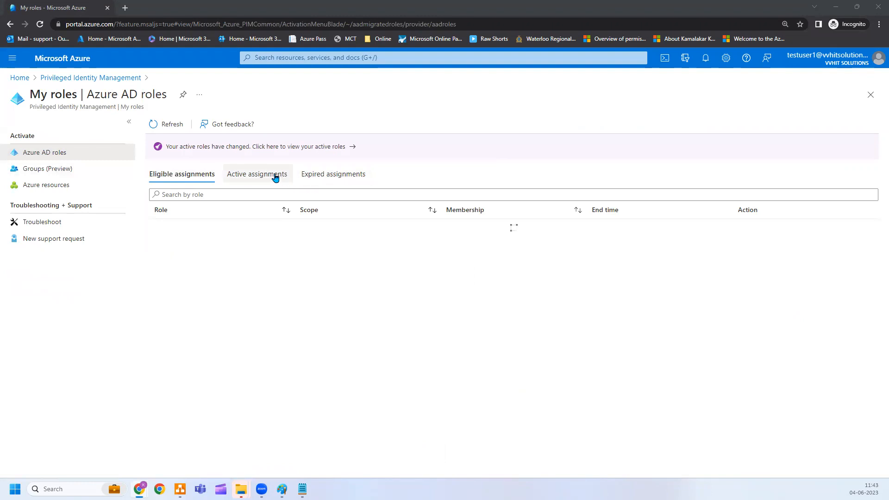
Check in VVHIT Solutions' Roles and administrators that the account's role is Global Administrator
click(60, 63)
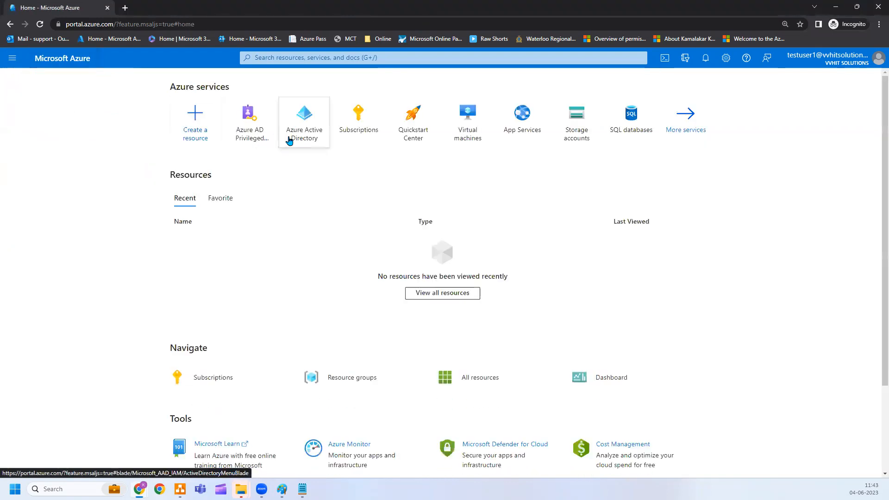
click(290, 140)
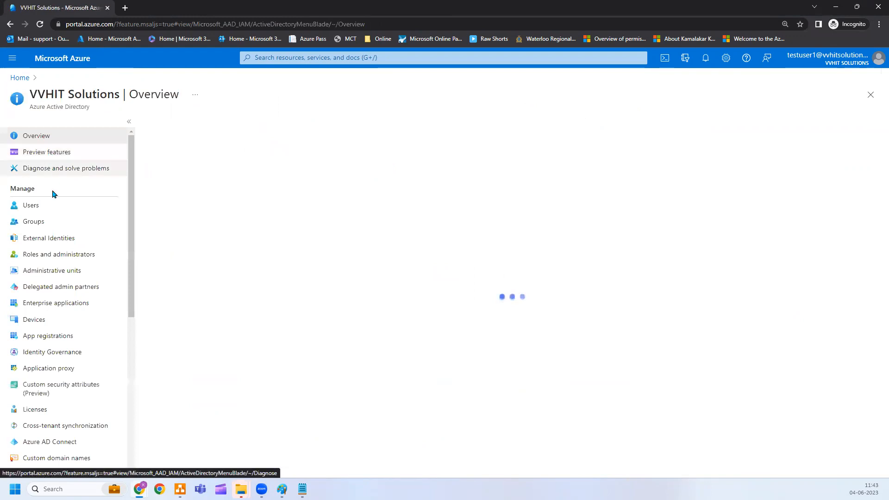
click(50, 208)
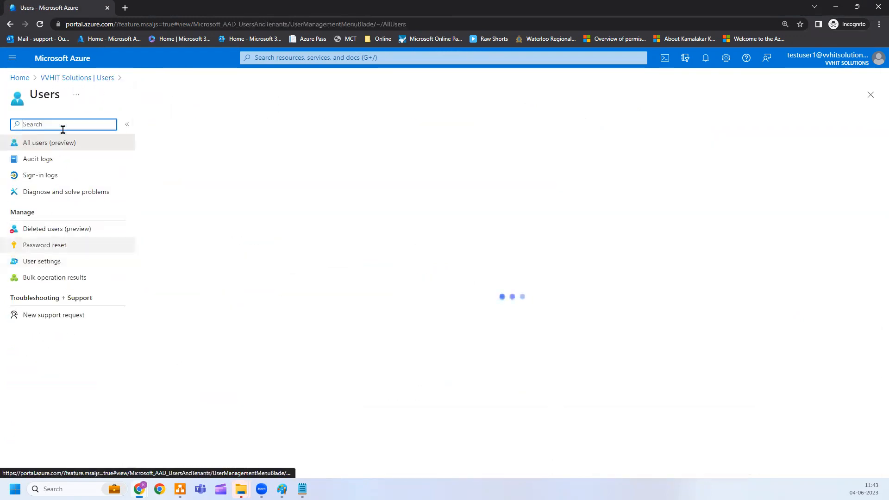
click(78, 78)
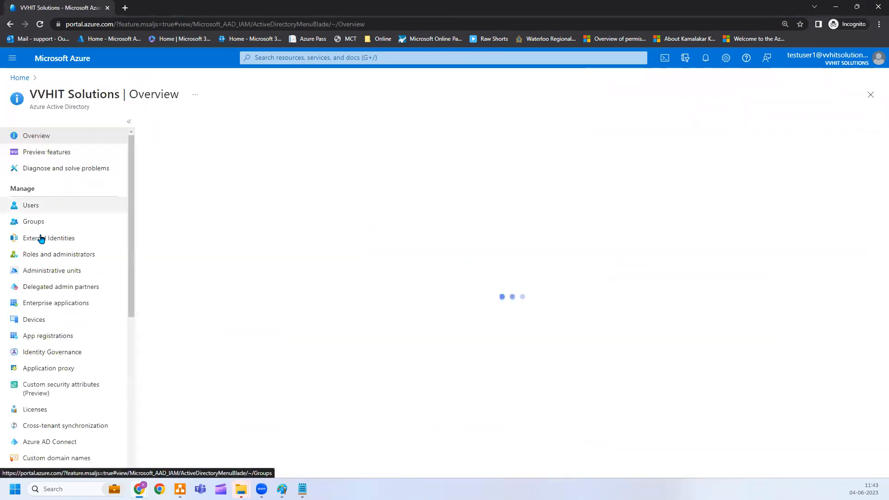
click(41, 254)
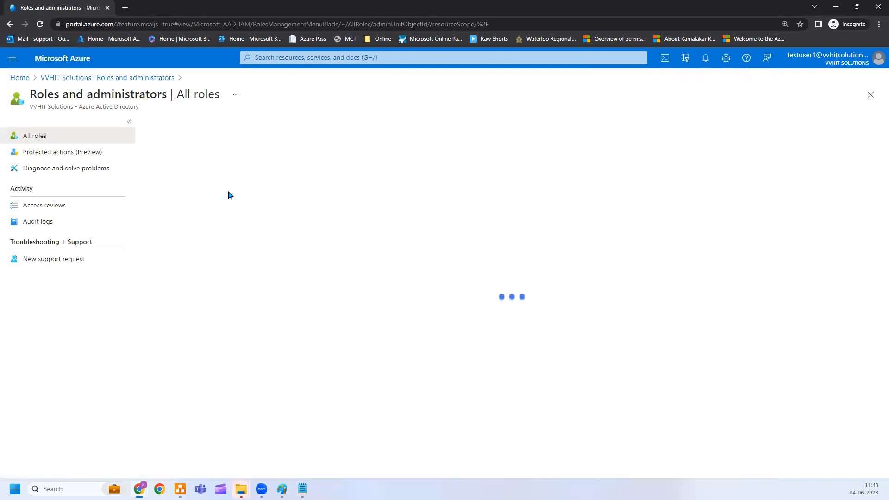
drag(195, 169, 261, 180)
click(260, 180)
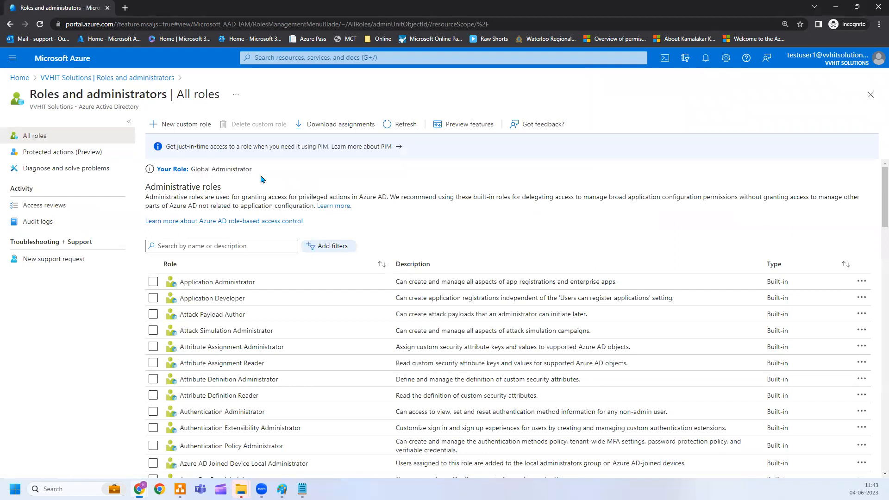
click(97, 79)
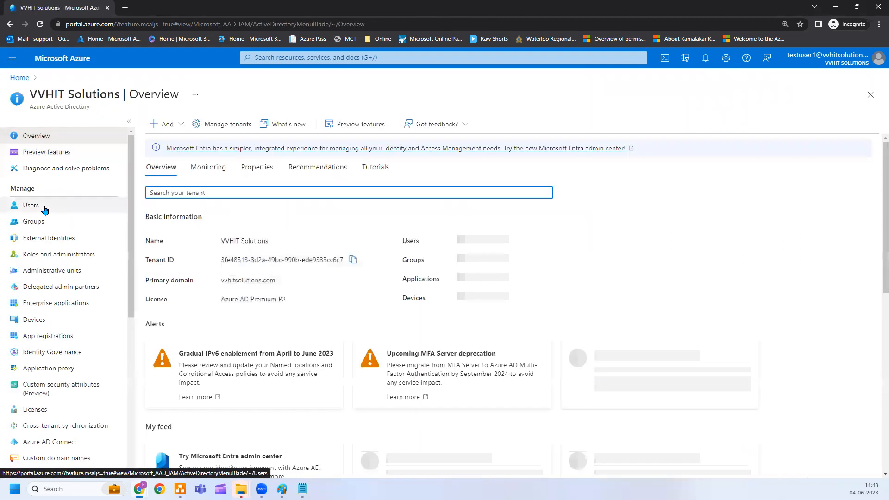
Delete Demo User2 from the directory's user list
click(31, 206)
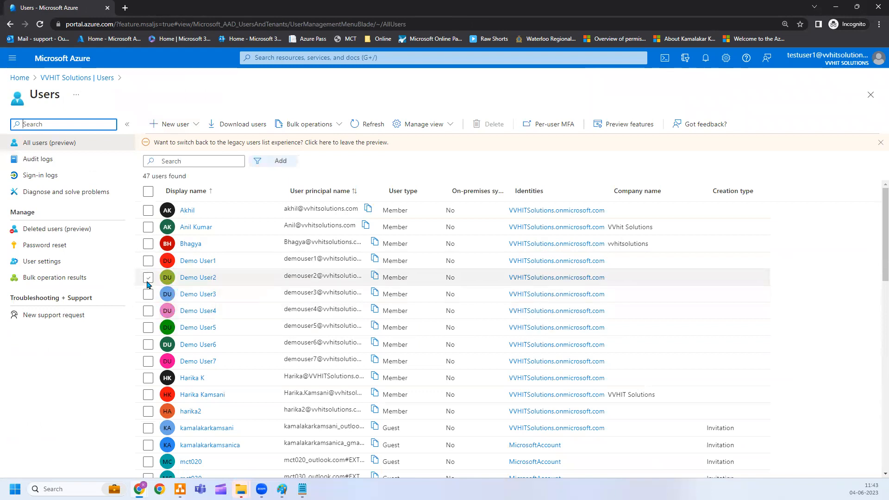
click(174, 279)
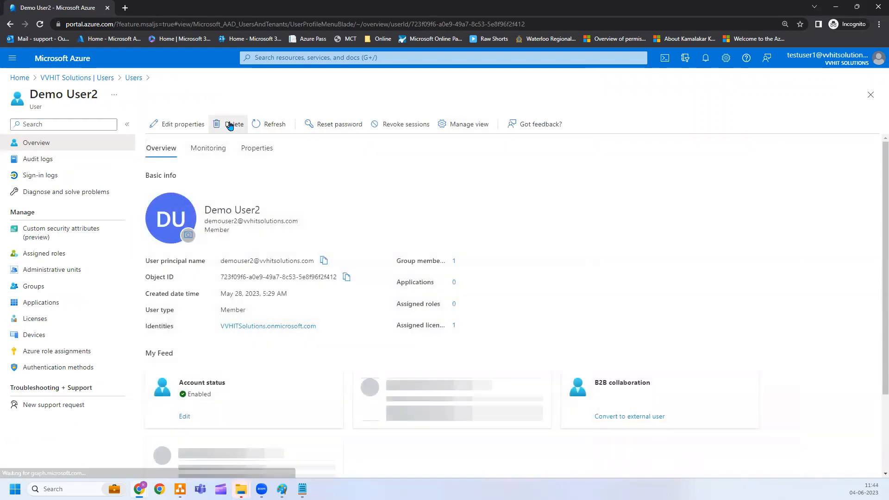
click(227, 123)
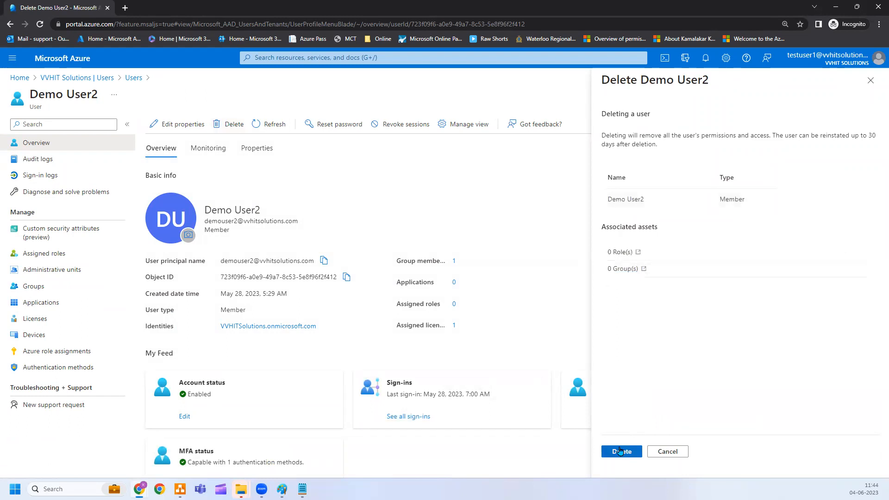
click(620, 452)
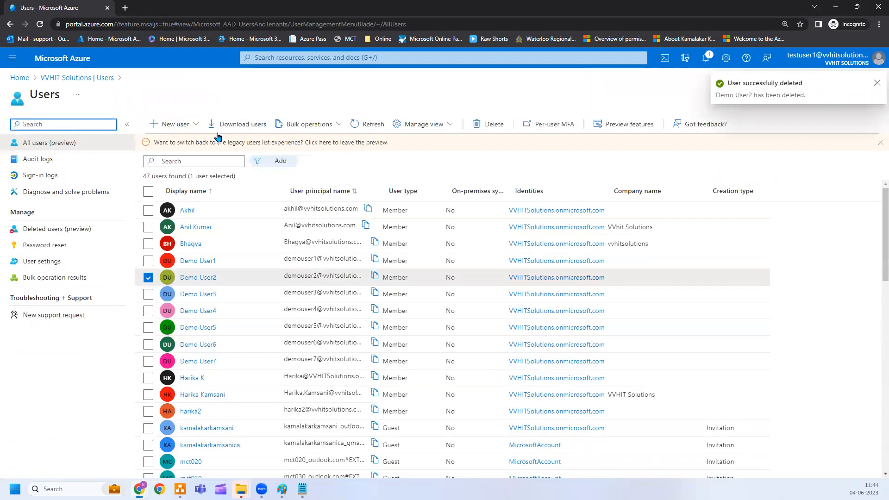
Browse the Create new user form's Basics, Properties and Assignments sections, then abandon it
click(181, 124)
click(194, 149)
click(139, 192)
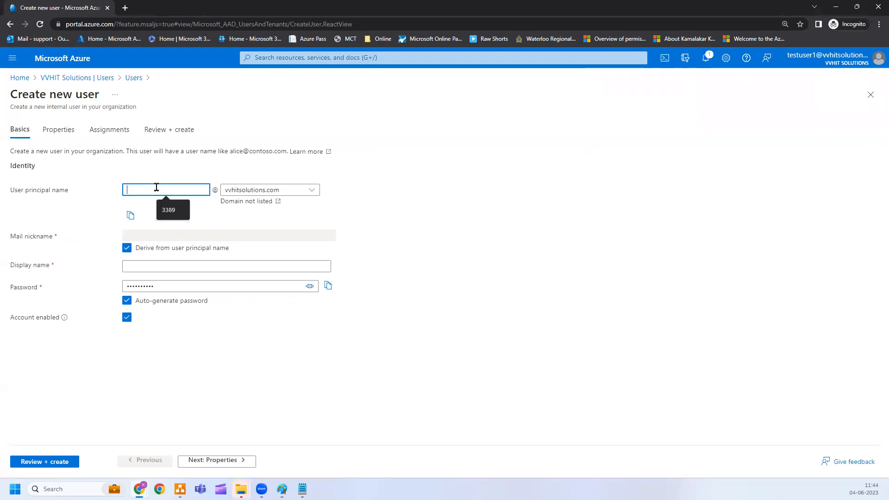
click(157, 266)
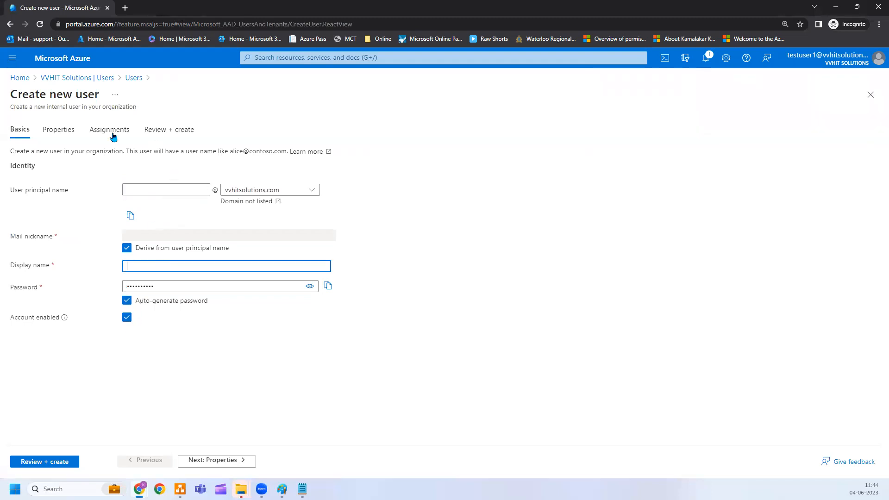
click(59, 131)
click(117, 130)
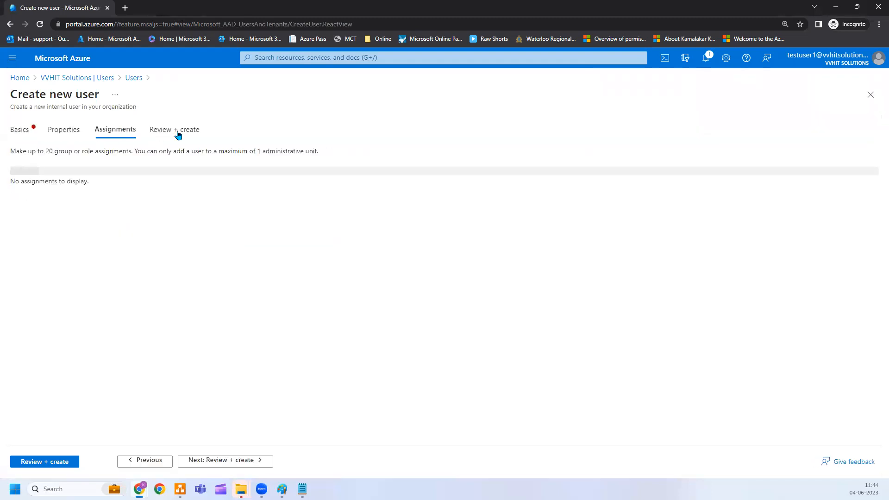
click(103, 78)
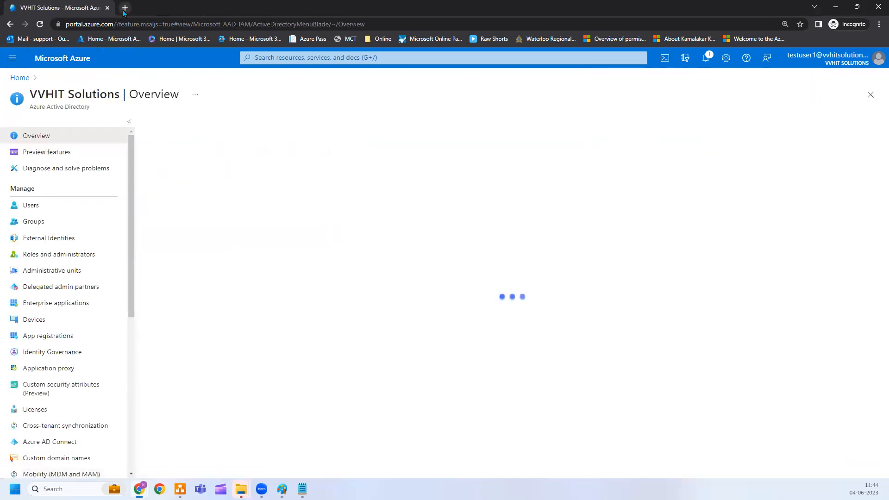
click(124, 9)
Load myapps.microsoft.com and scroll through the Apps dashboard's tiles
text(myapps.)
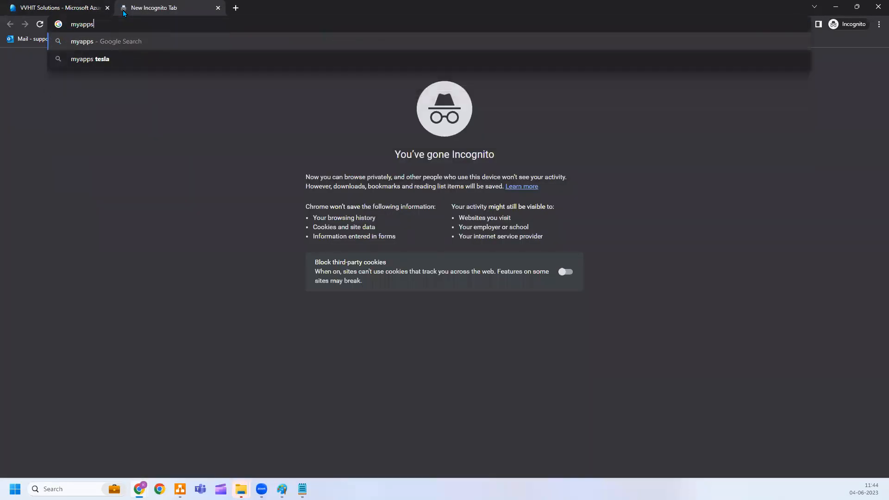
text(microsoft.com)
key(Return)
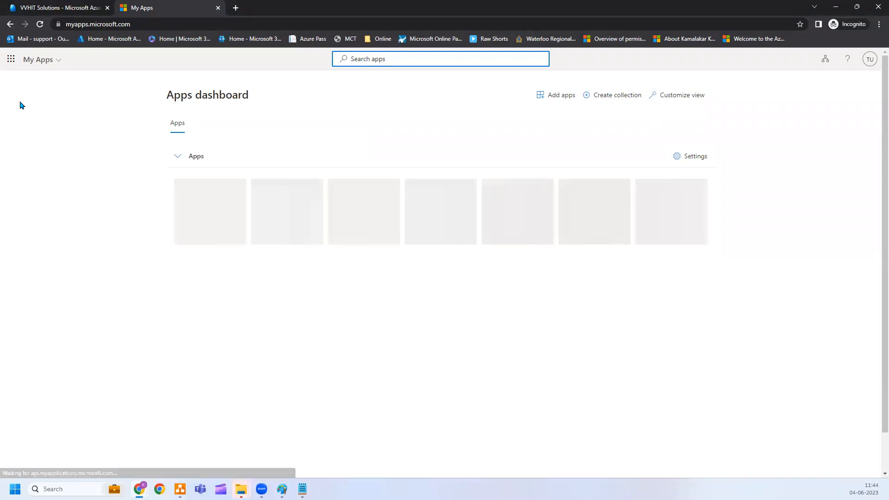
click(51, 65)
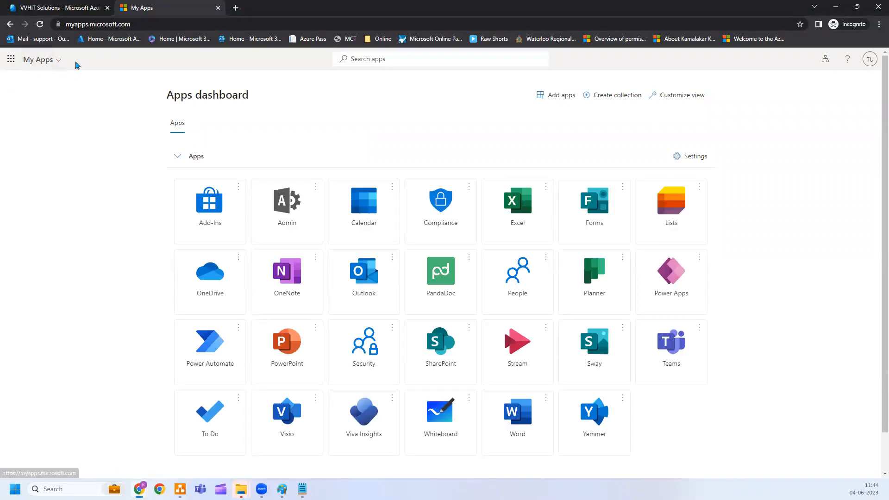
scroll(264, 302, down, 1)
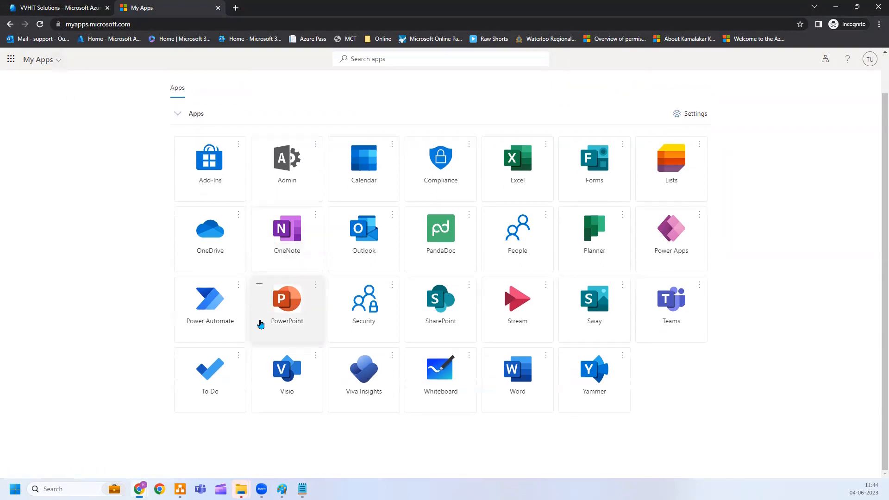
scroll(148, 345, up, 1)
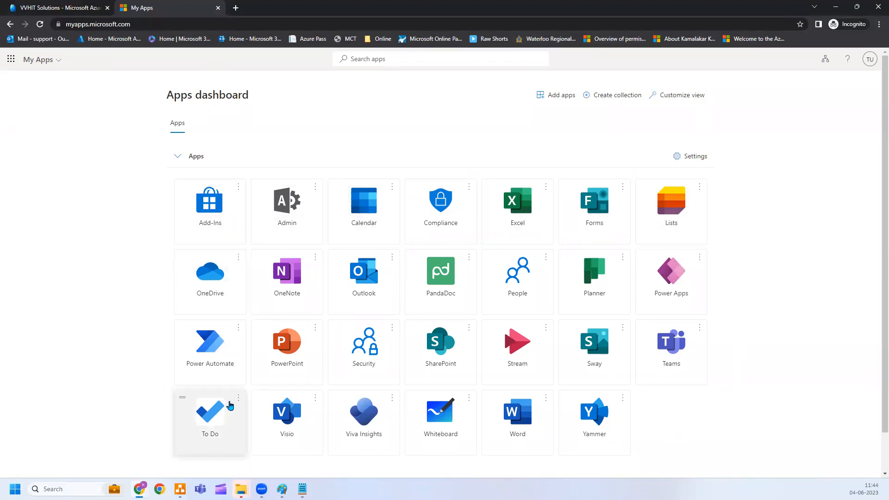
scroll(301, 339, down, 1)
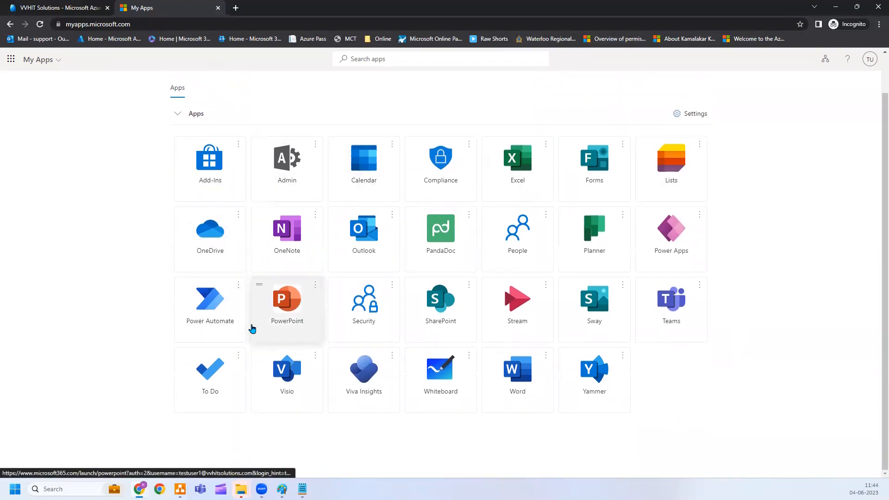
Launch SharePoint, PandaDoc and Teams from the My Apps dashboard
click(442, 310)
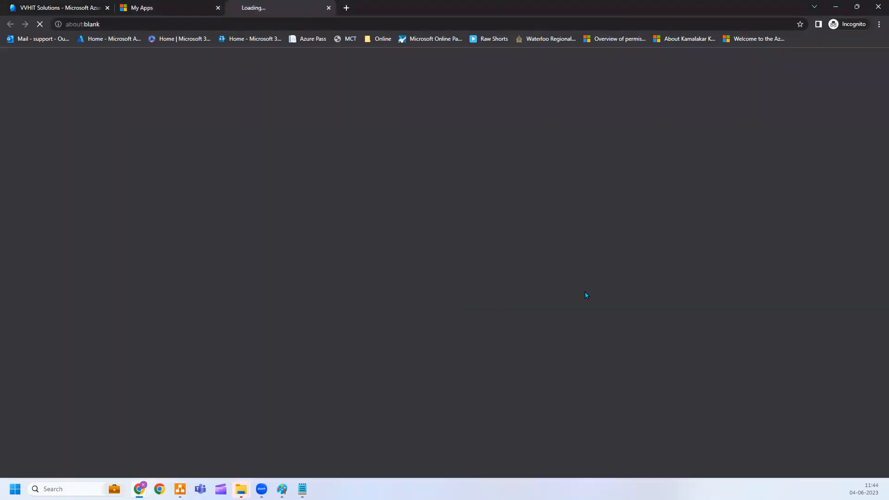
click(157, 10)
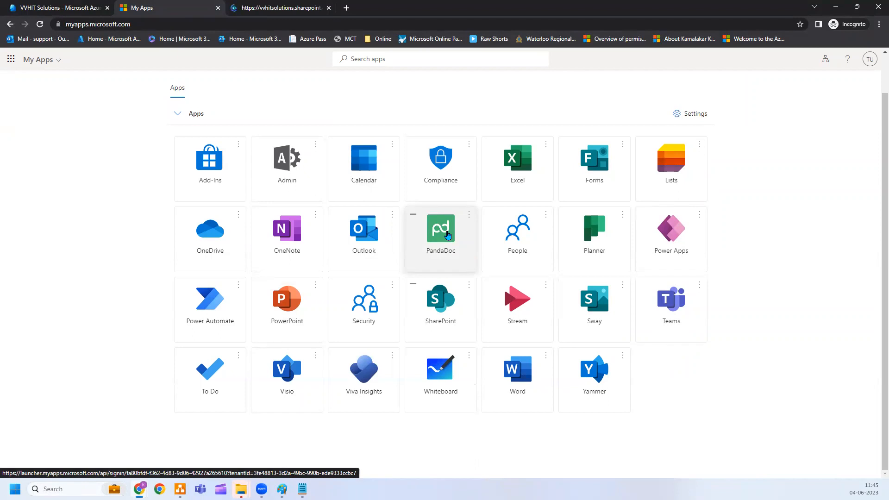
click(448, 236)
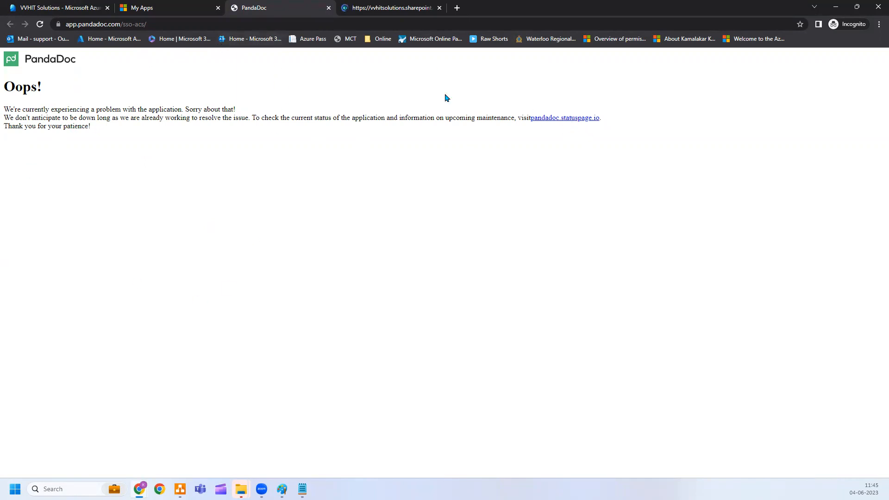
click(375, 13)
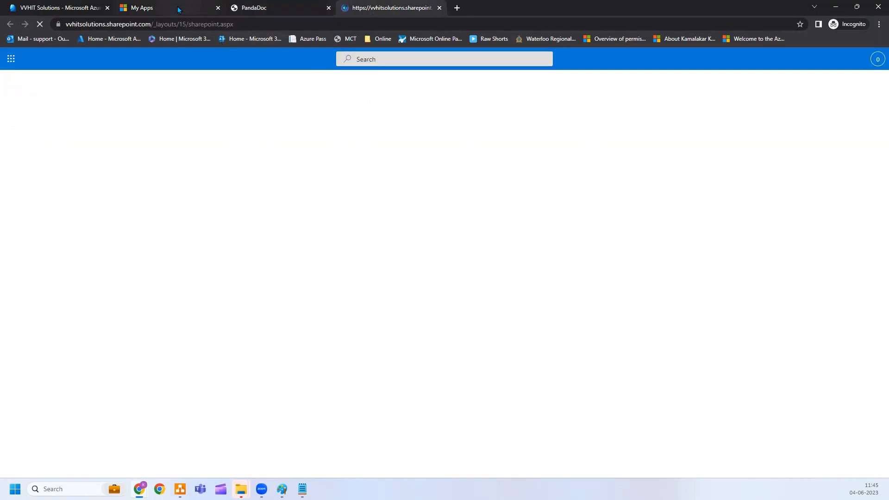
click(158, 8)
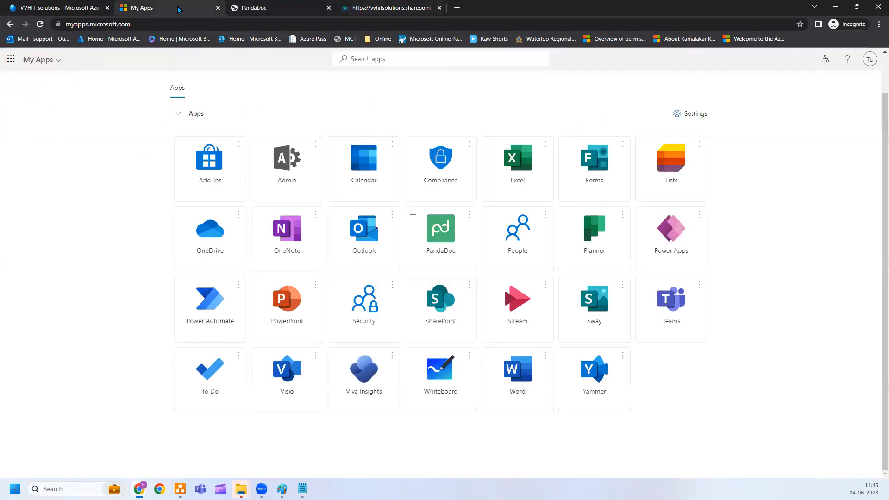
click(667, 310)
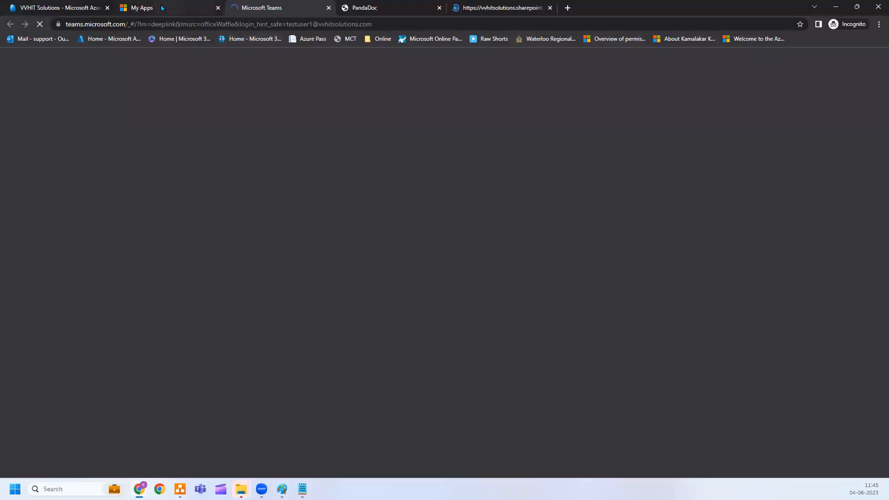
click(160, 5)
Move the Calendar and Excel tiles down, launch OneNote, and open the Microsoft 365 admin center
drag(357, 171, 364, 241)
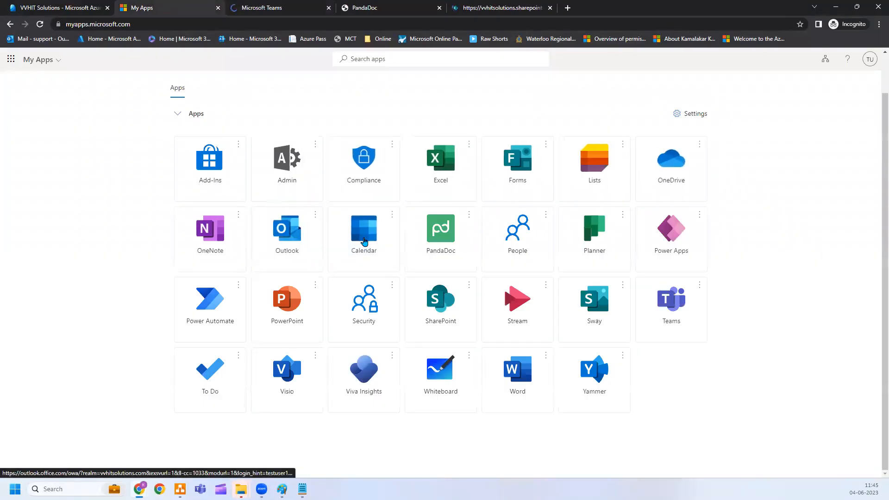
drag(441, 168, 441, 234)
click(664, 160)
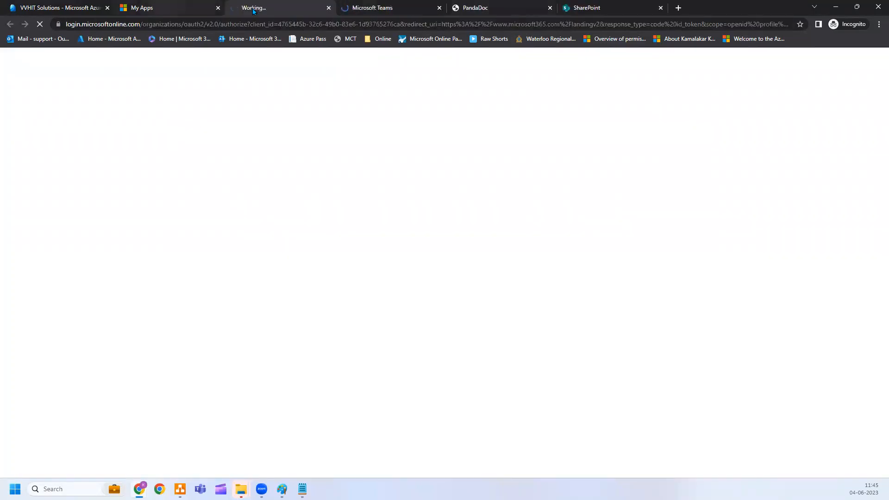
click(185, 7)
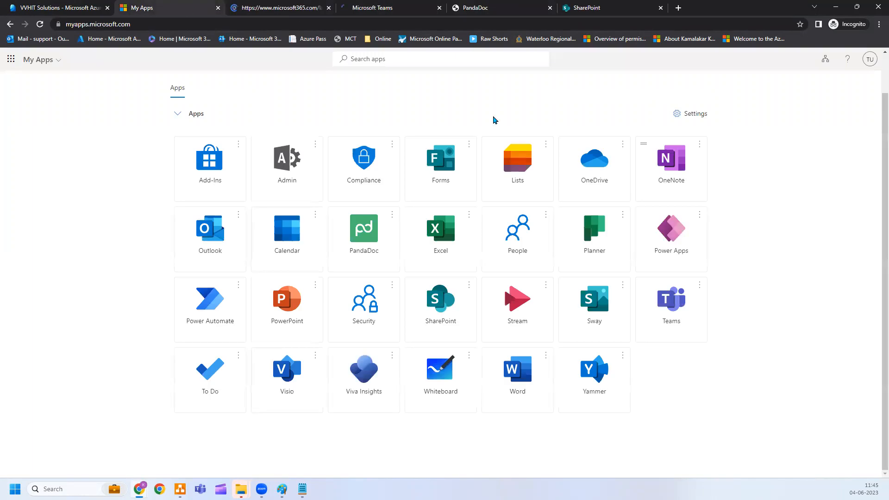
click(291, 12)
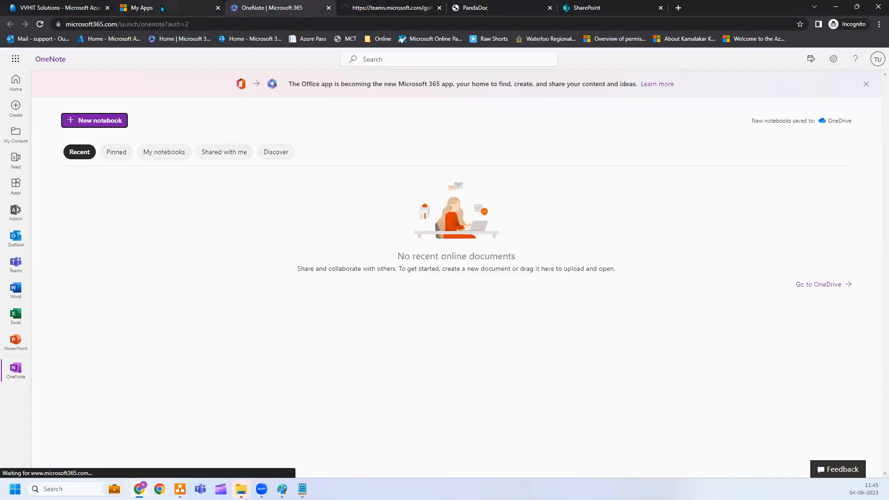
click(161, 8)
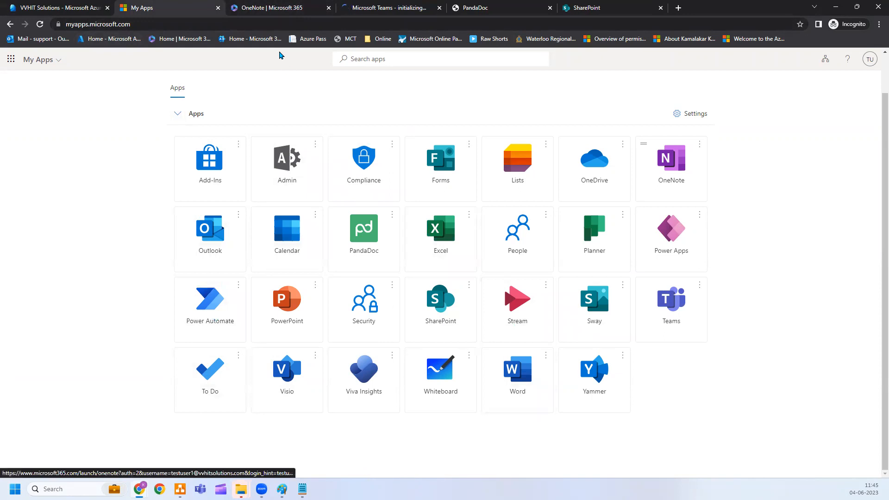
click(283, 192)
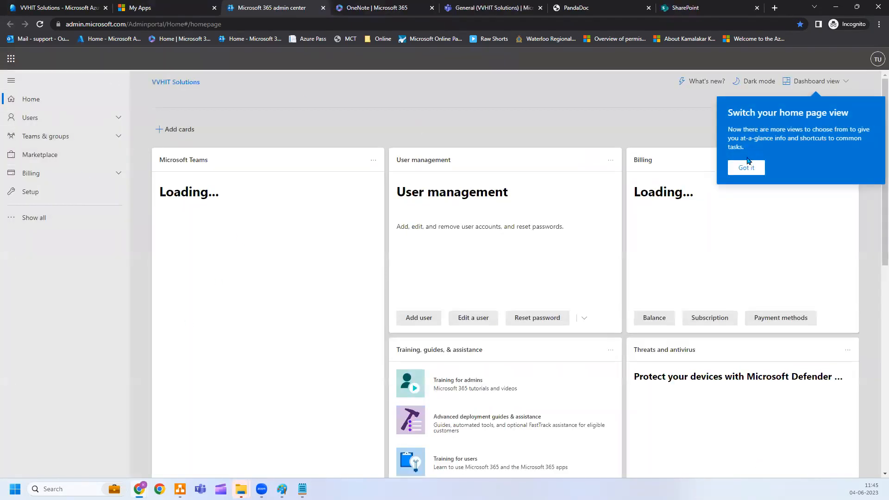
click(746, 167)
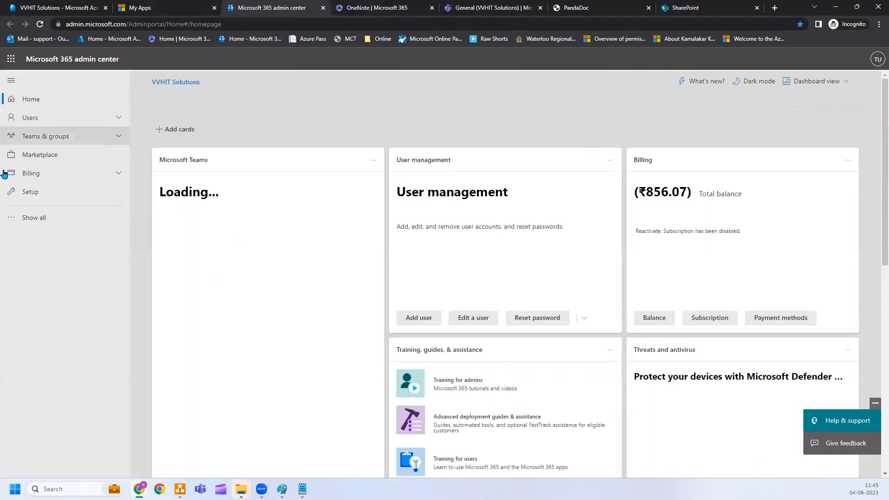
Show Users > Active users in the admin center to see each user's licenses
click(39, 217)
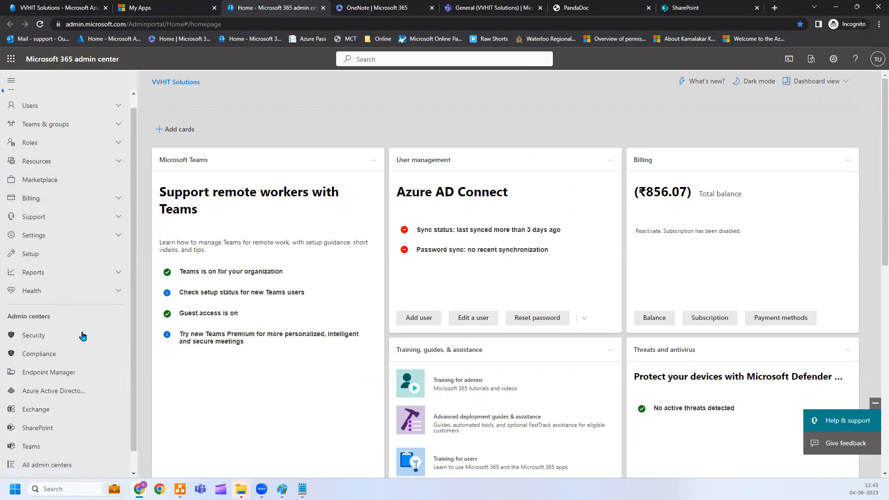
click(43, 121)
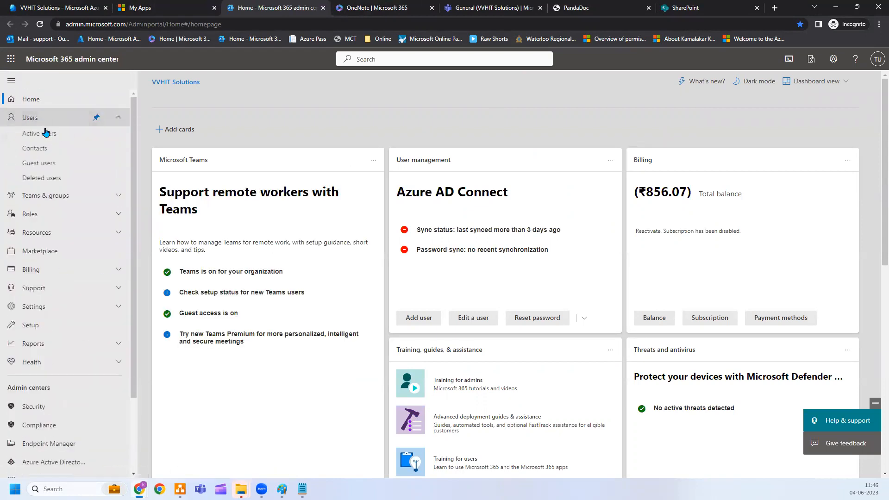
click(45, 135)
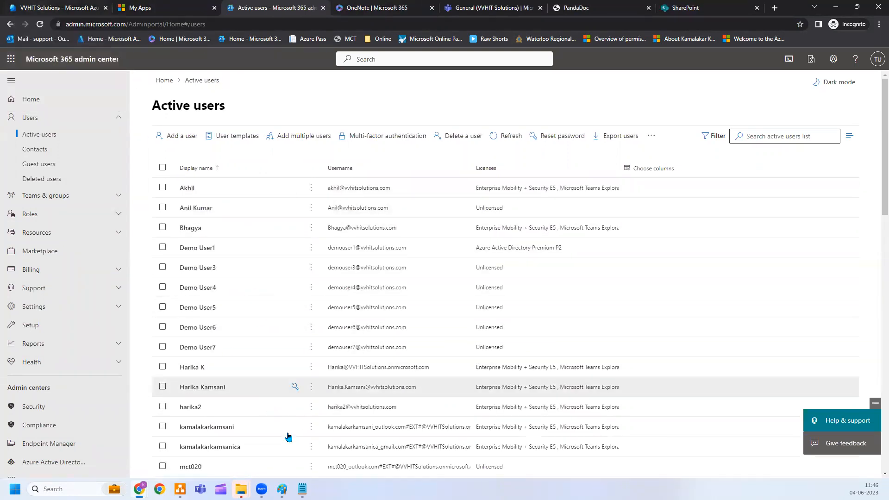
Briefly view the Paint diagram, then minimize it
mouse_move(284, 486)
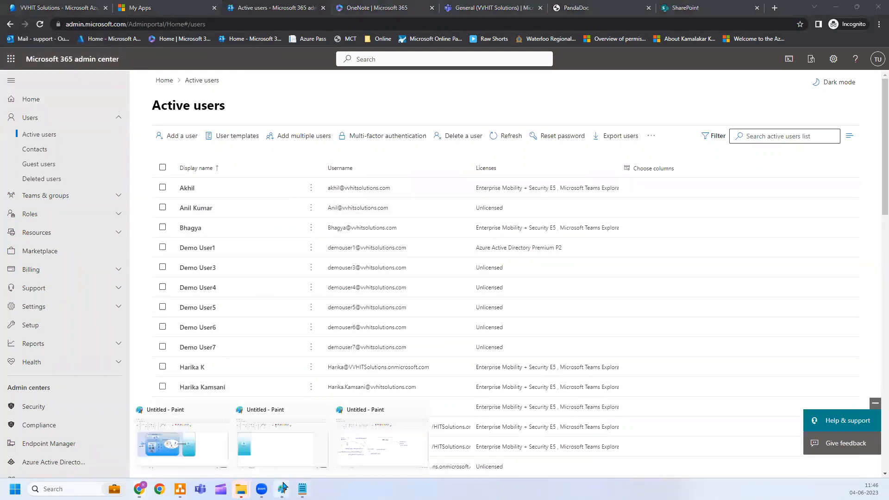
click(376, 453)
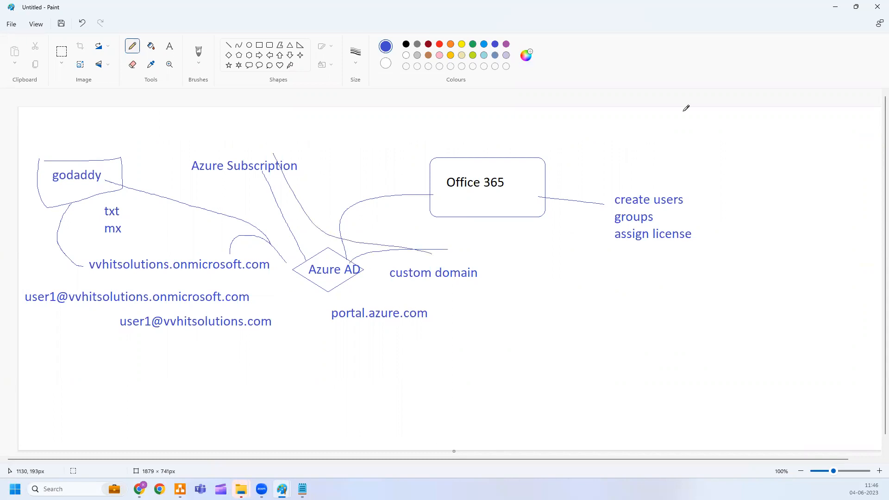
click(832, 9)
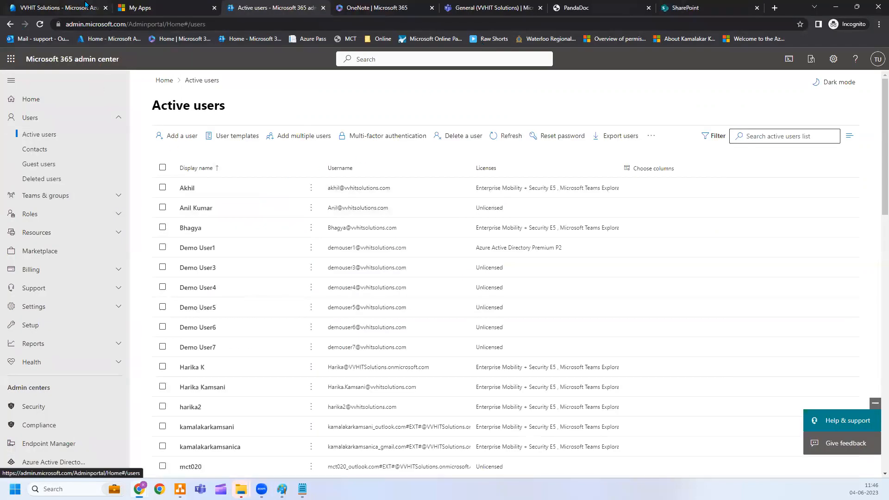
click(65, 8)
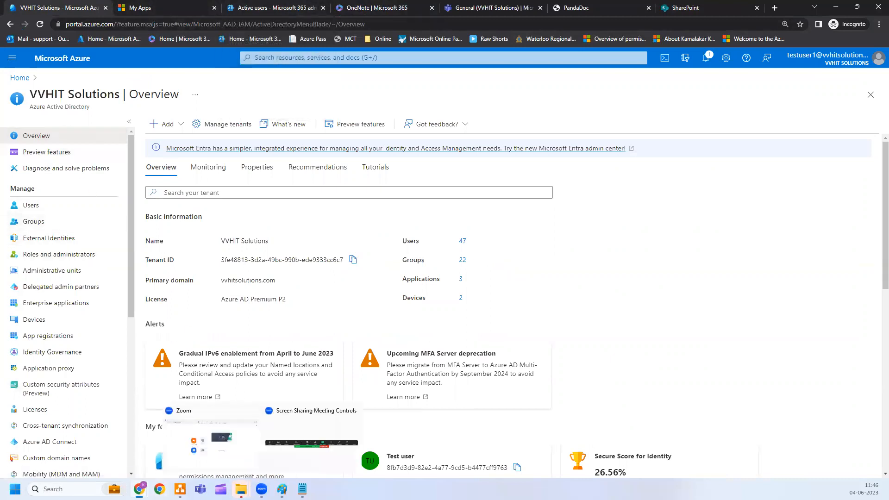
Remove Test User from the May-2023 group and refresh the group membership list
mouse_move(139, 489)
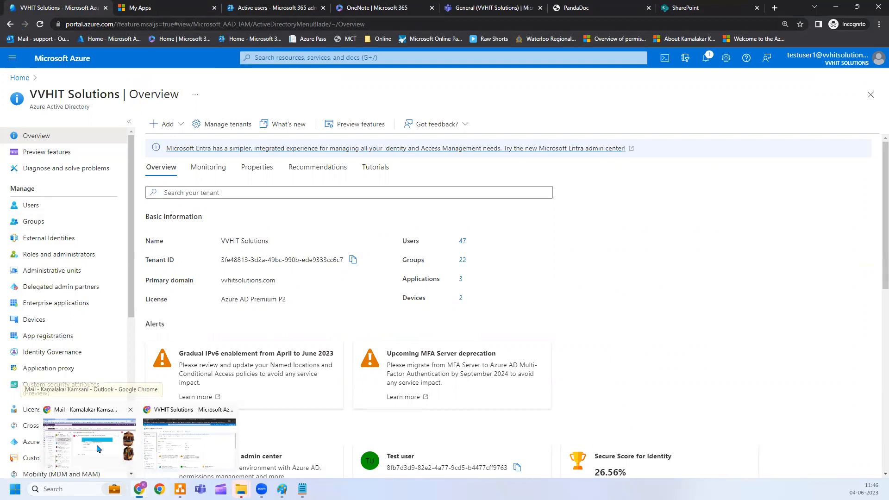
click(98, 448)
click(54, 13)
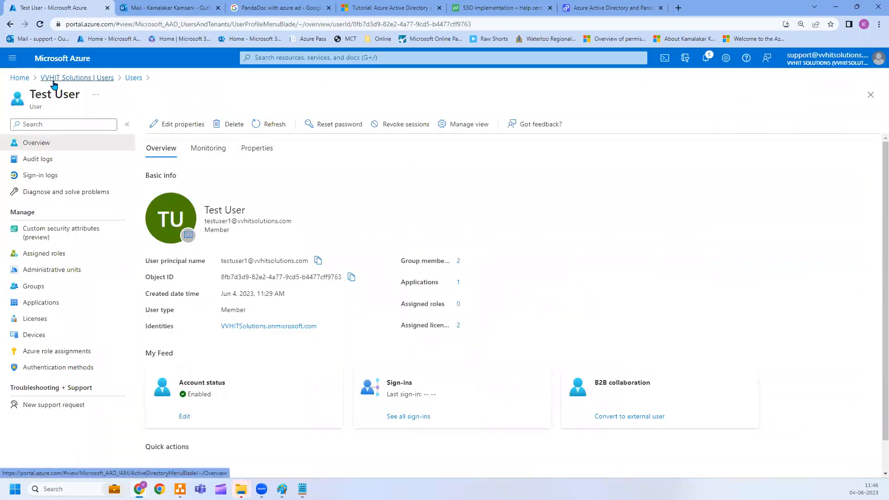
click(45, 285)
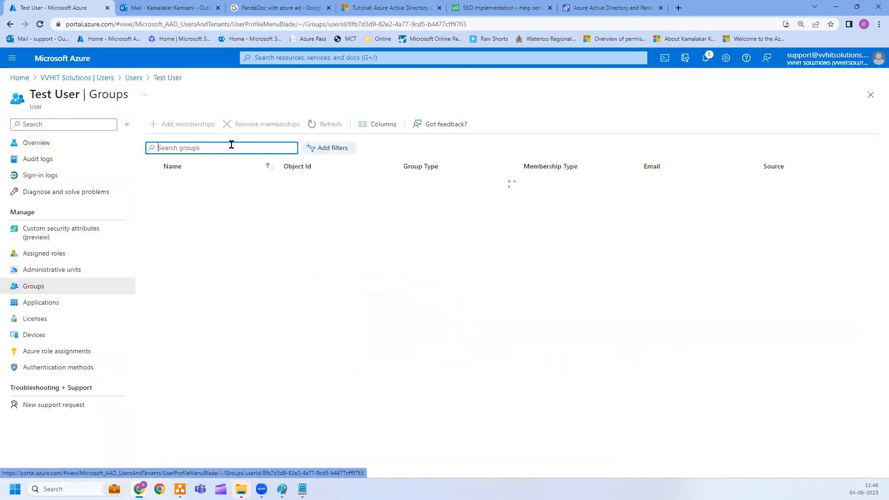
click(230, 147)
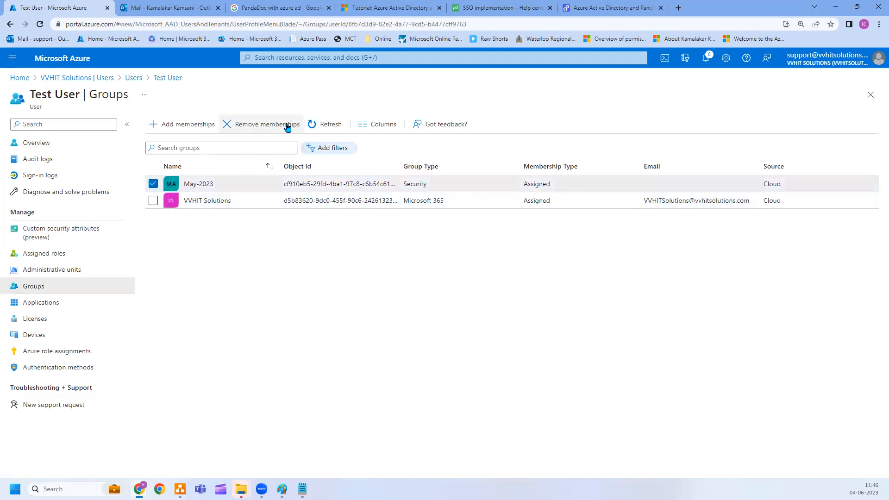
click(273, 126)
click(175, 169)
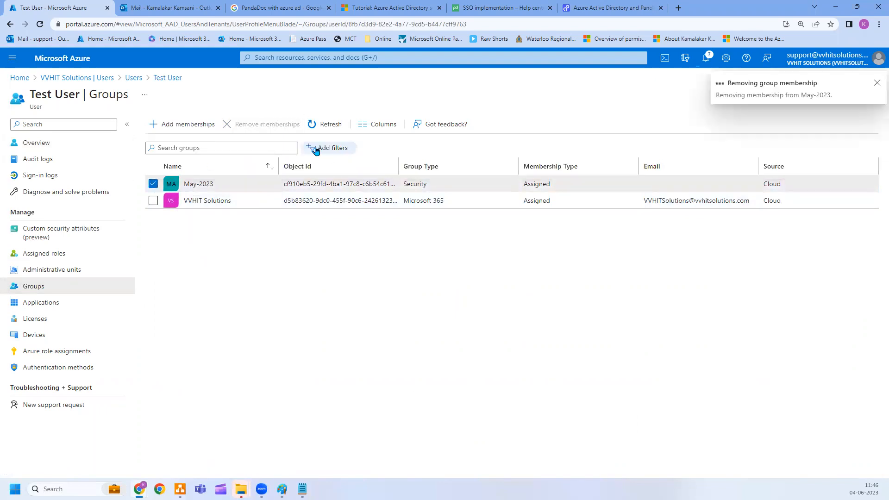
click(321, 126)
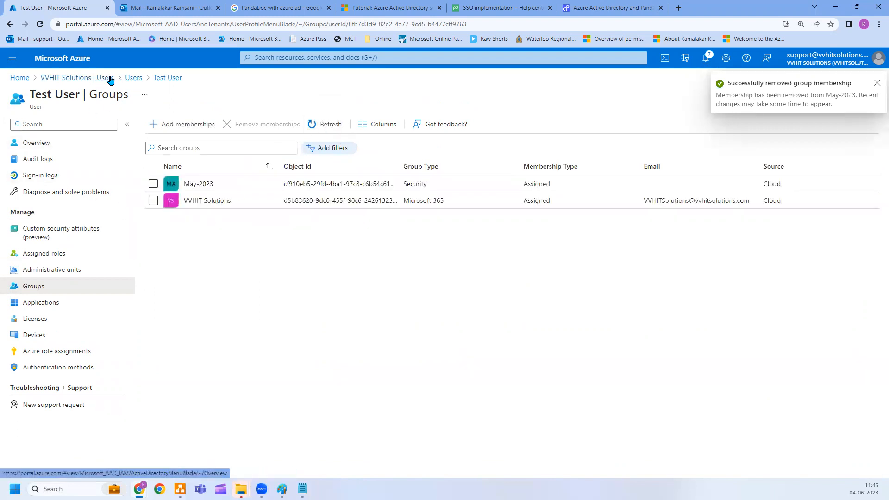
click(130, 81)
click(102, 81)
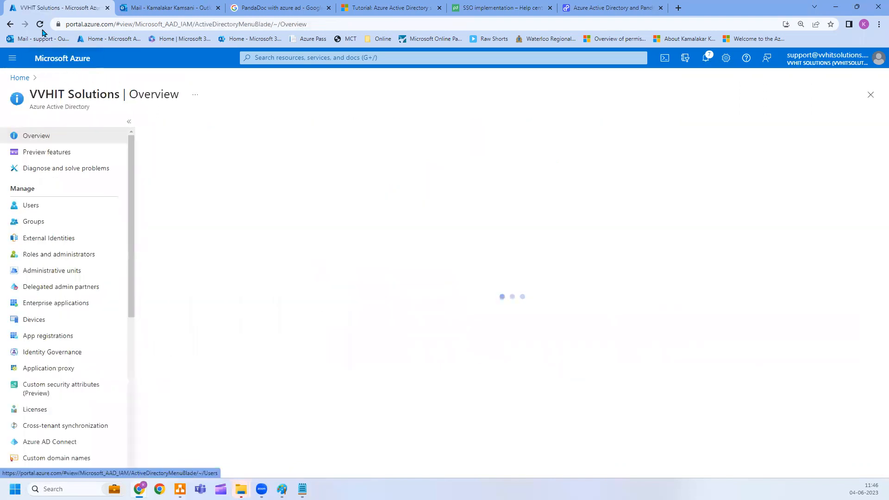
click(41, 24)
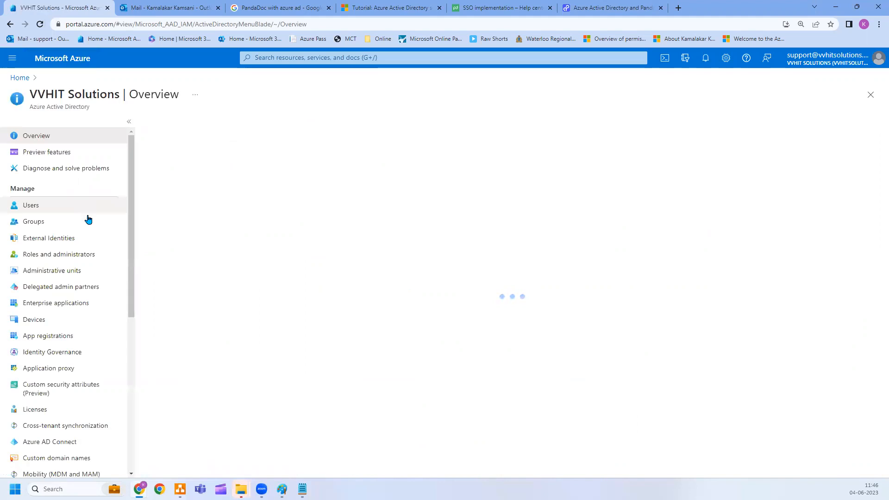
click(47, 209)
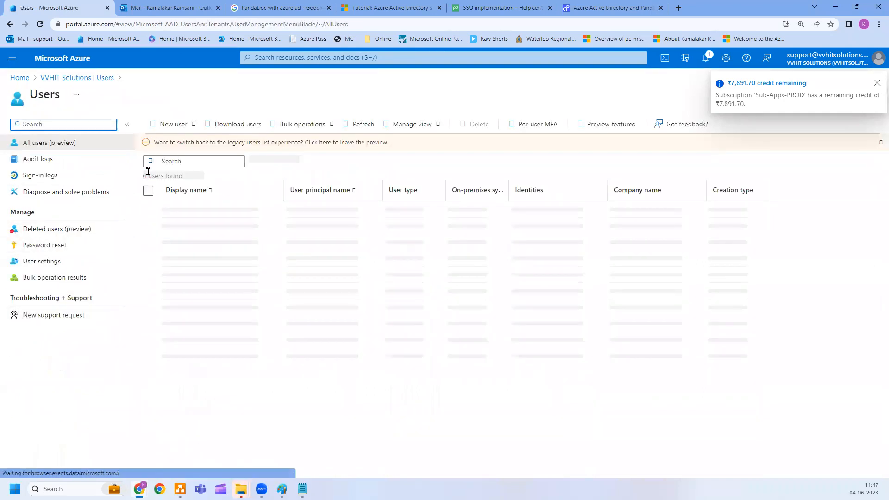
click(192, 160)
text(testuser)
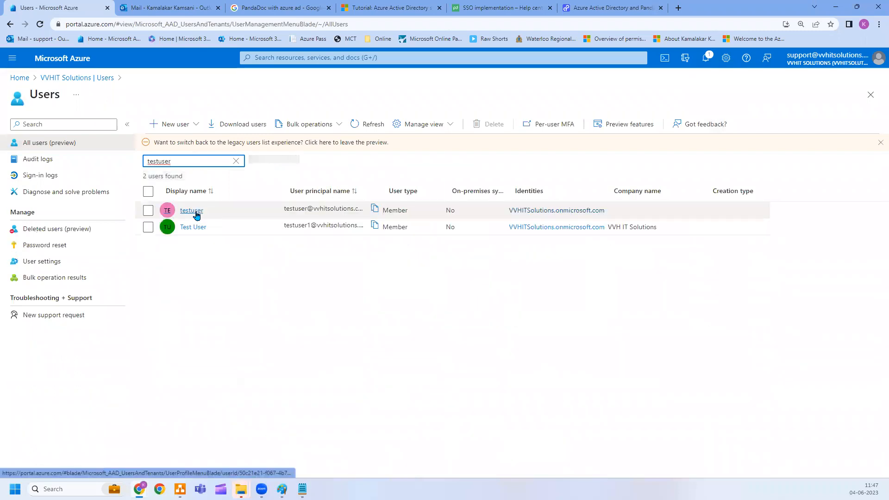
click(193, 227)
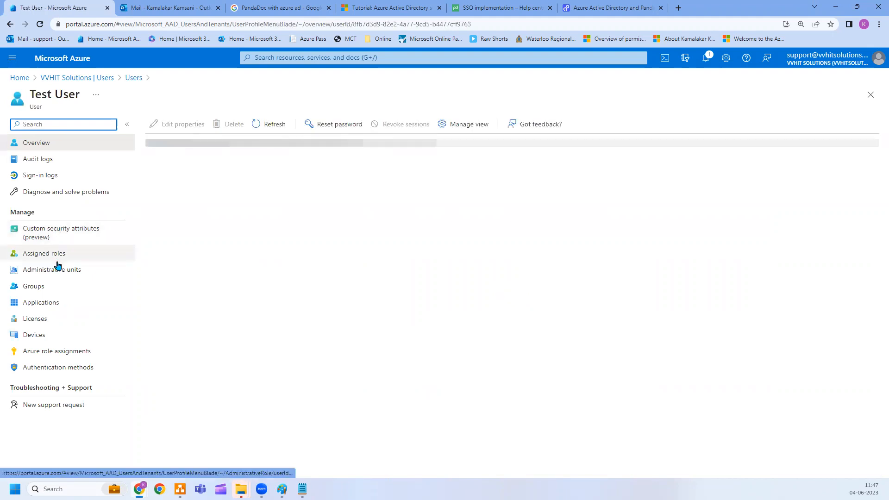
Confirm Test User has no eligible role assignments and no application assignments
click(59, 258)
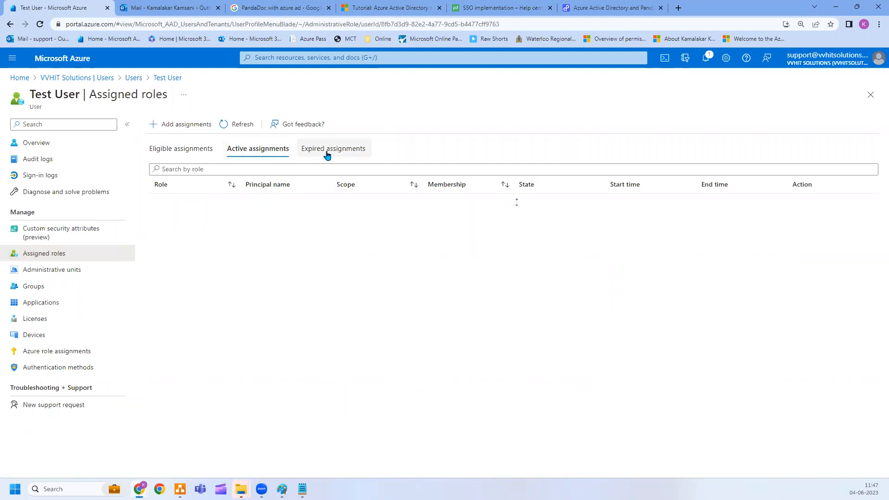
click(180, 154)
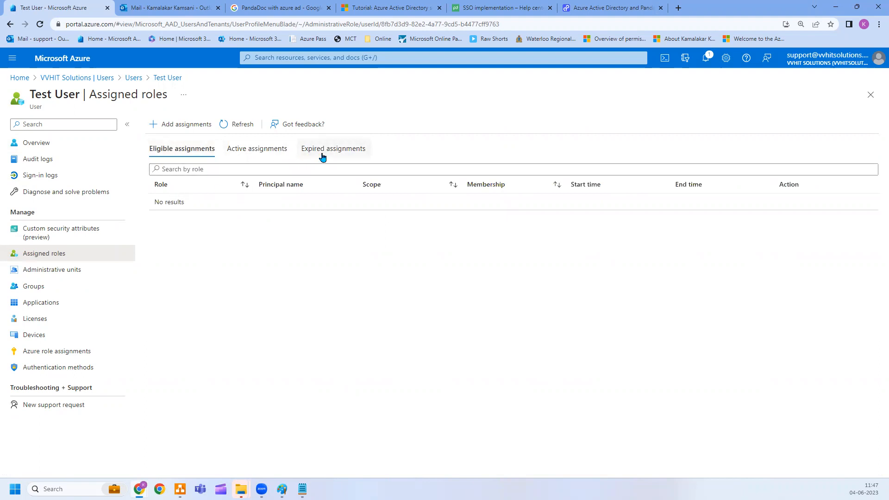
click(54, 309)
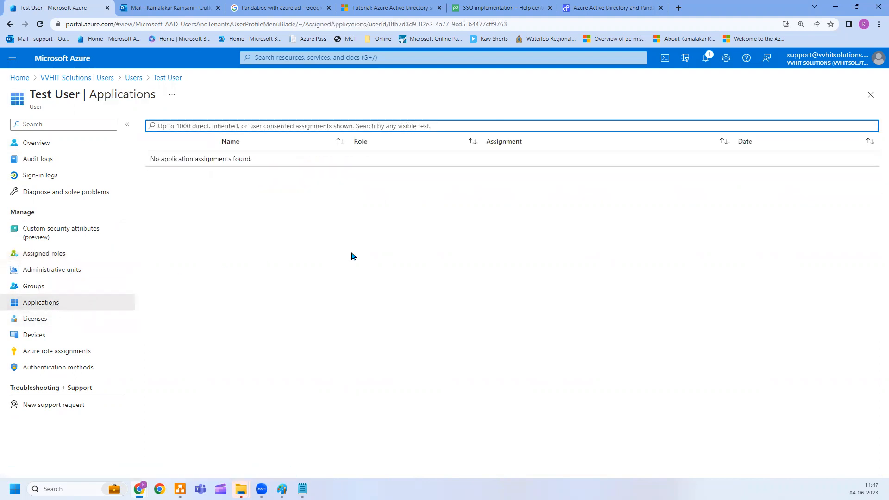
Reprocess Test User's licenses and refresh the license list
click(37, 320)
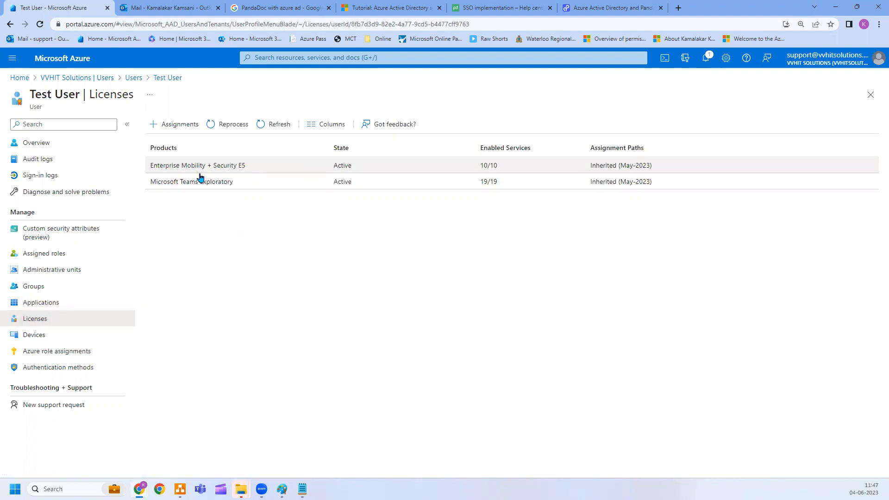
click(231, 125)
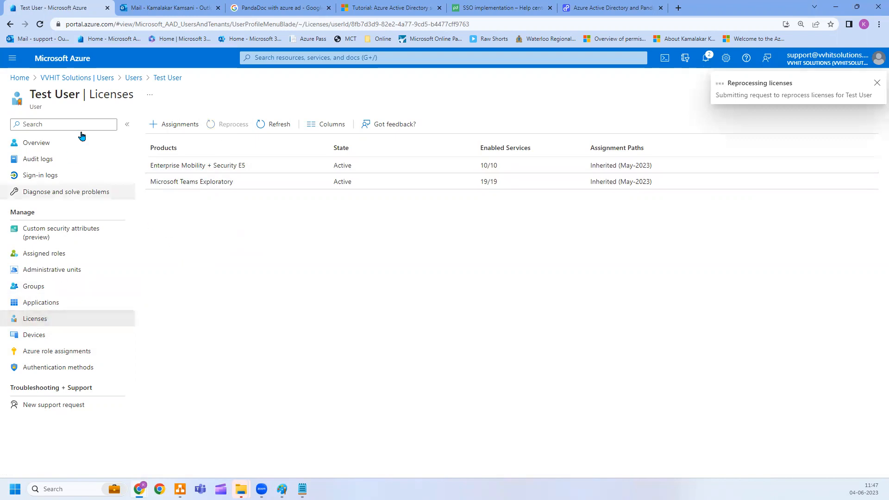
click(274, 124)
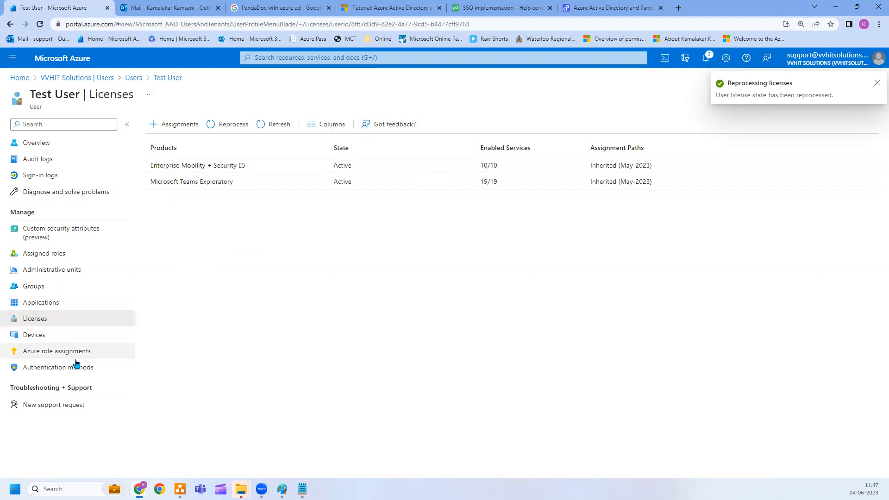
Check Test User's Azure role assignments in Sub-Apps-Dev-02 and Sub-Apps-PROD, finding none
click(50, 355)
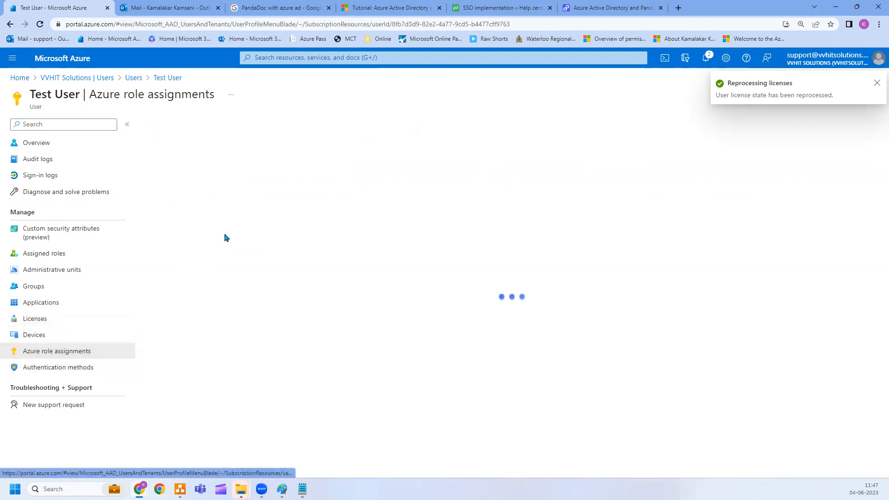
click(207, 163)
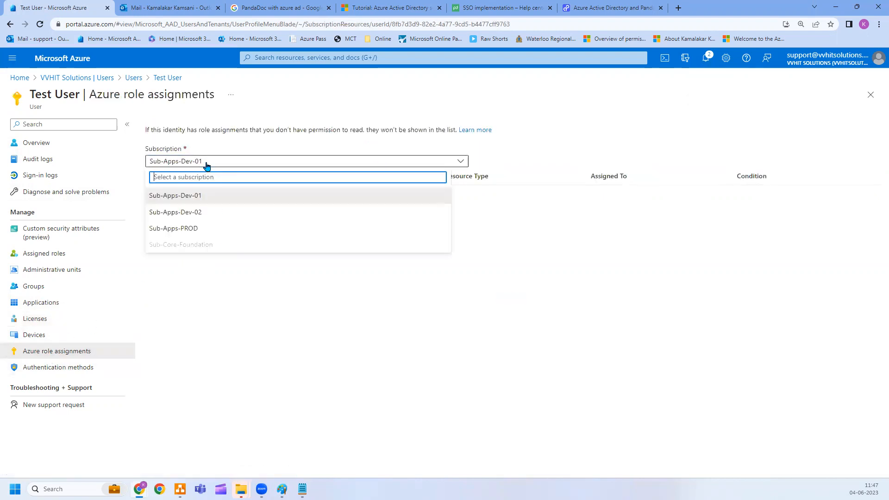
click(196, 212)
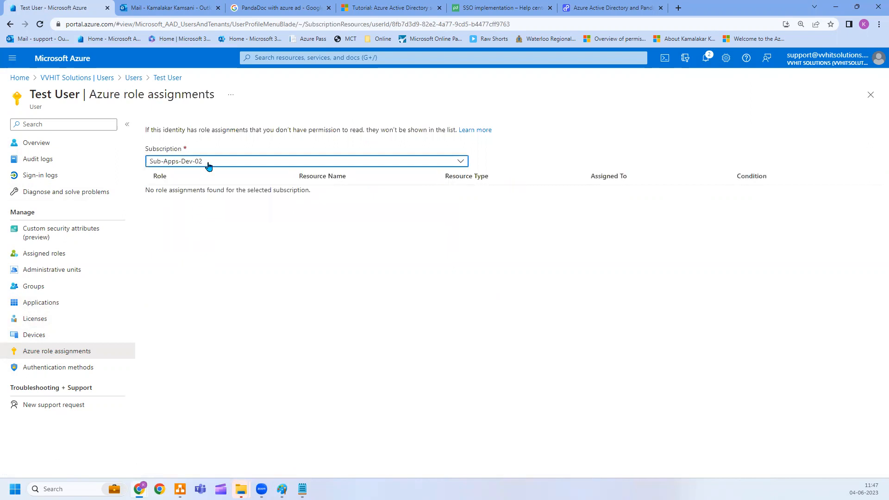
click(209, 163)
click(200, 227)
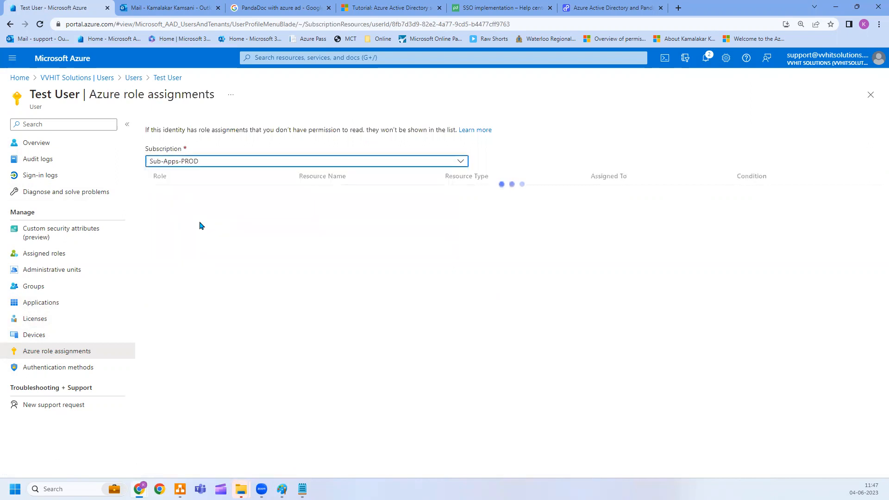
click(225, 162)
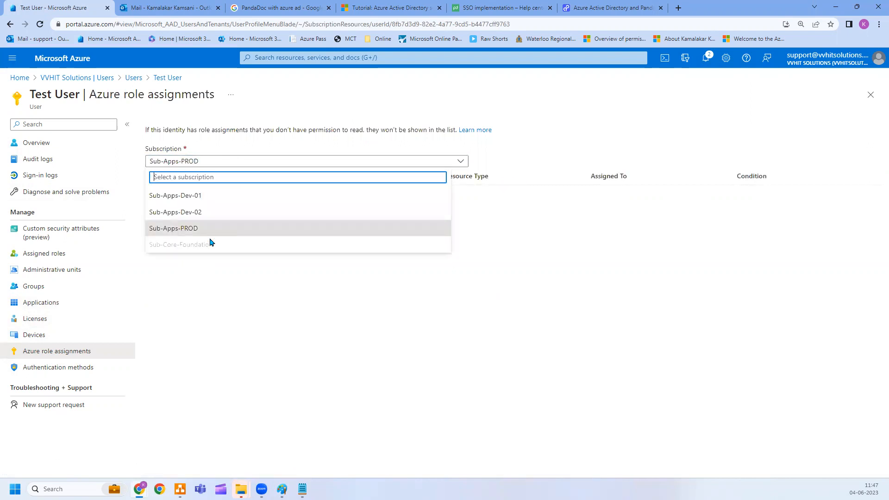
click(187, 297)
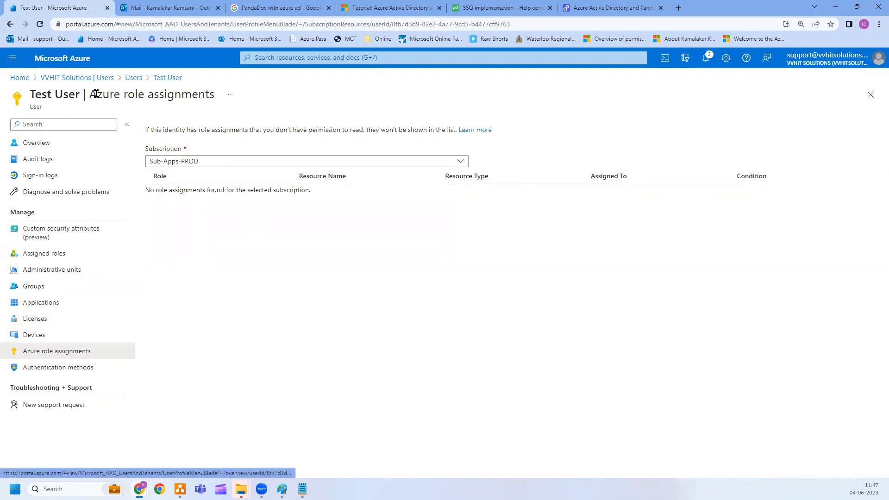
click(93, 78)
Open a private browser window on the Azure portal sign-in page
mouse_move(147, 484)
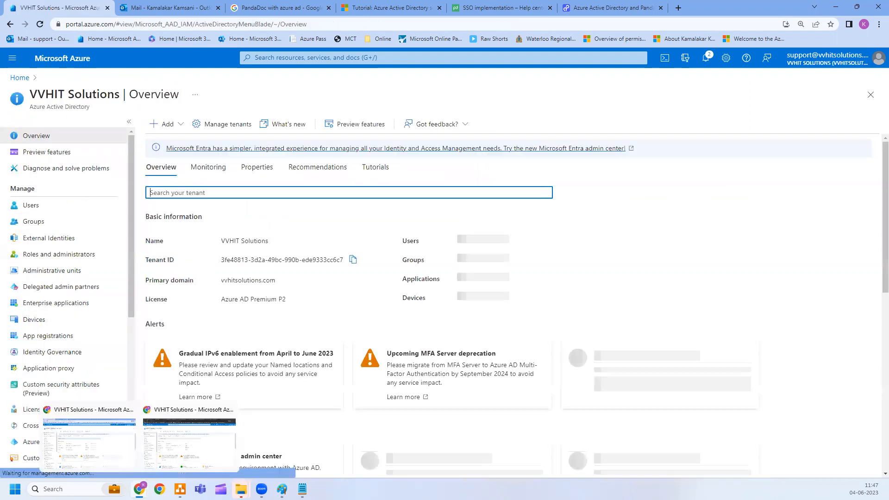
click(189, 456)
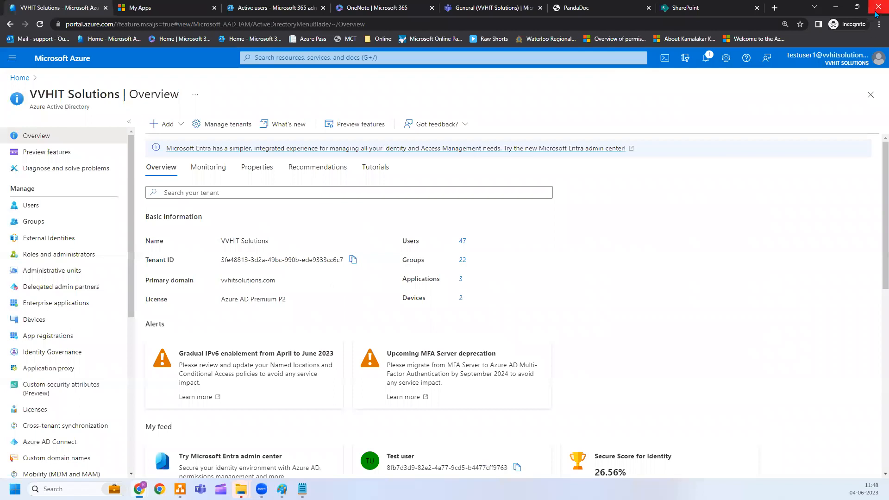
key(alt+Tab)
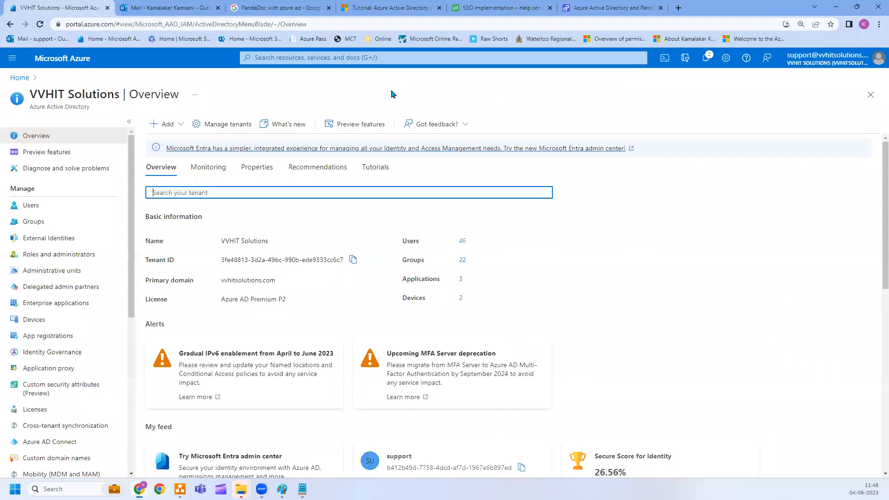
key(ctrl+shift+n)
text(portal.azure.com)
key(Return)
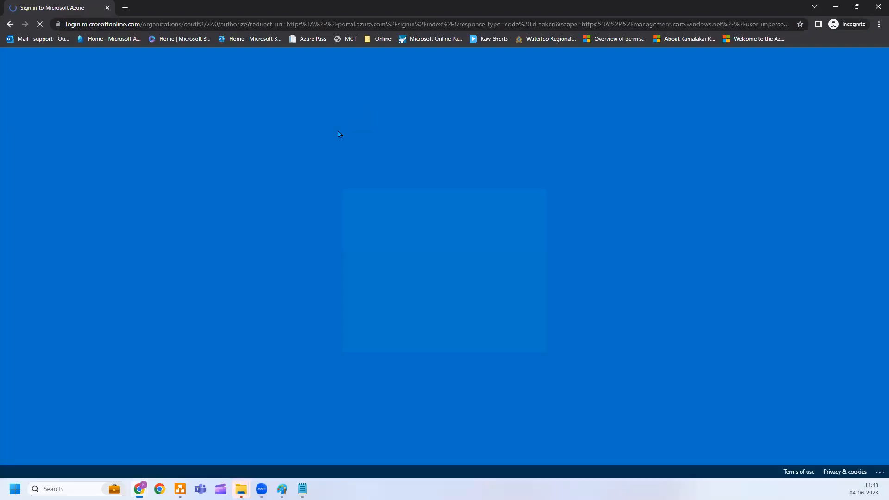
key(alt+Tab)
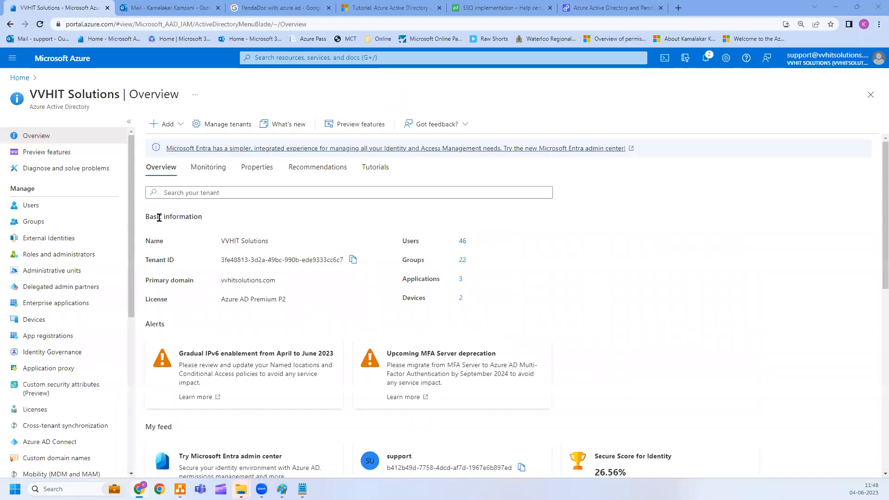
click(68, 210)
key(alt+Tab)
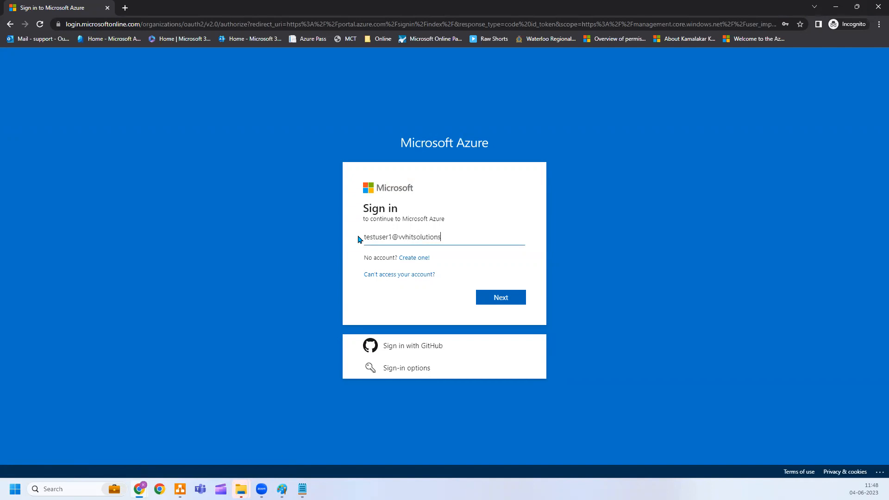
Sign in as the test user with the saved password and stay signed in
text(m)
key(Return)
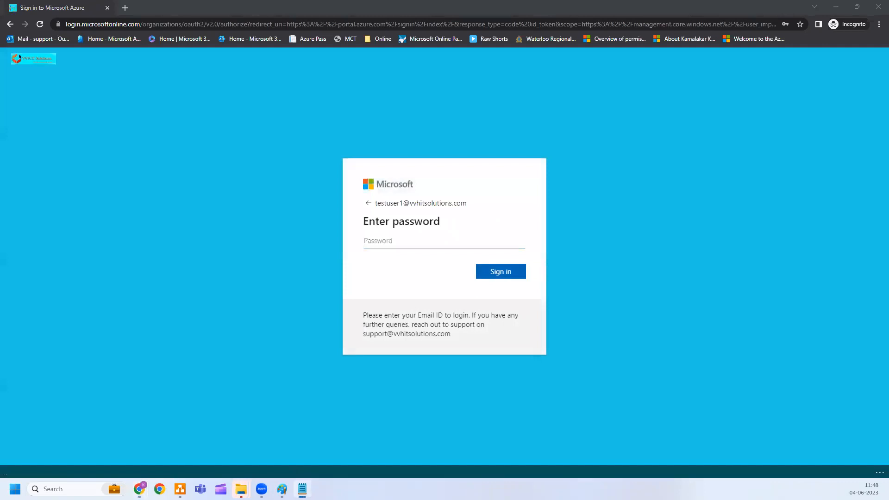
click(421, 239)
key(Down)
key(Return)
key(Return)
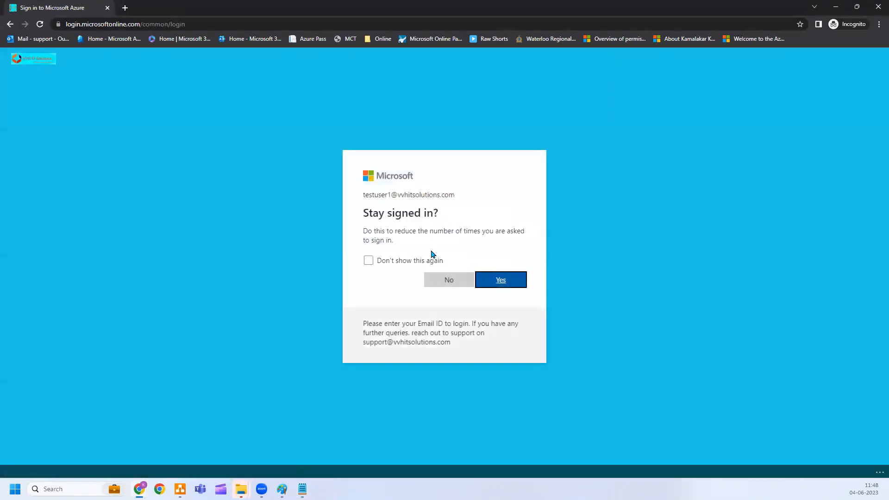
click(502, 281)
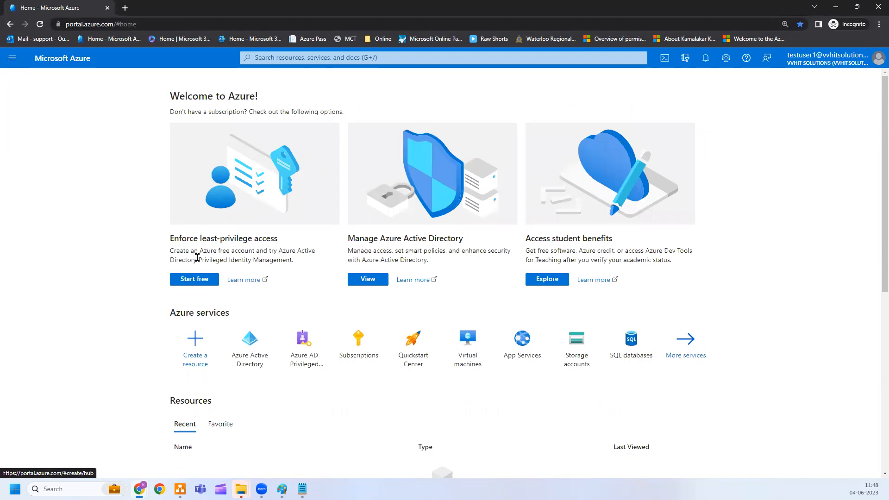
Turn off the global subscription filter, showing the test user has no subscriptions
click(359, 344)
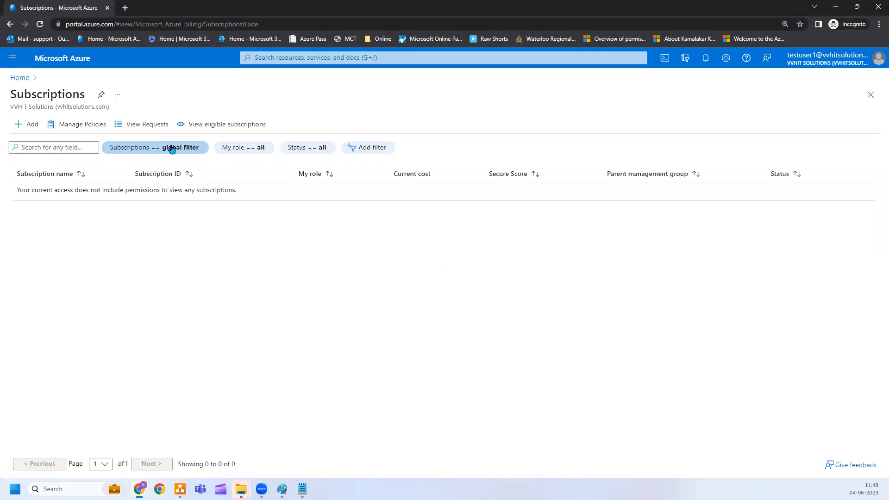
click(163, 147)
click(117, 457)
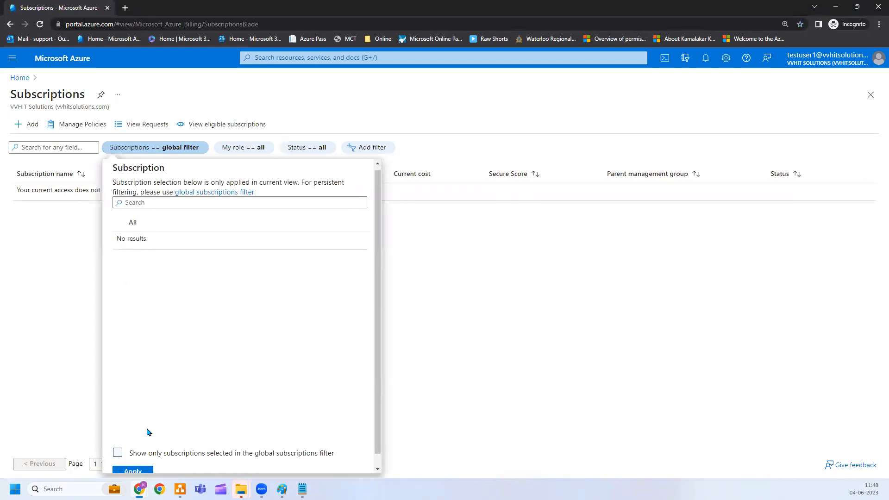
scroll(132, 463, down, 1)
click(131, 464)
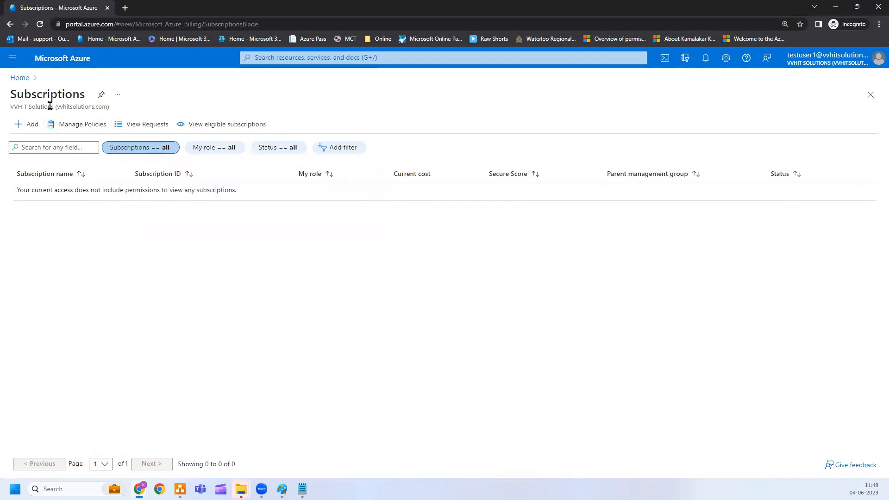
Show Azure Active Directory's Enterprise applications, listing testapp and PandaDoc
click(14, 59)
click(31, 324)
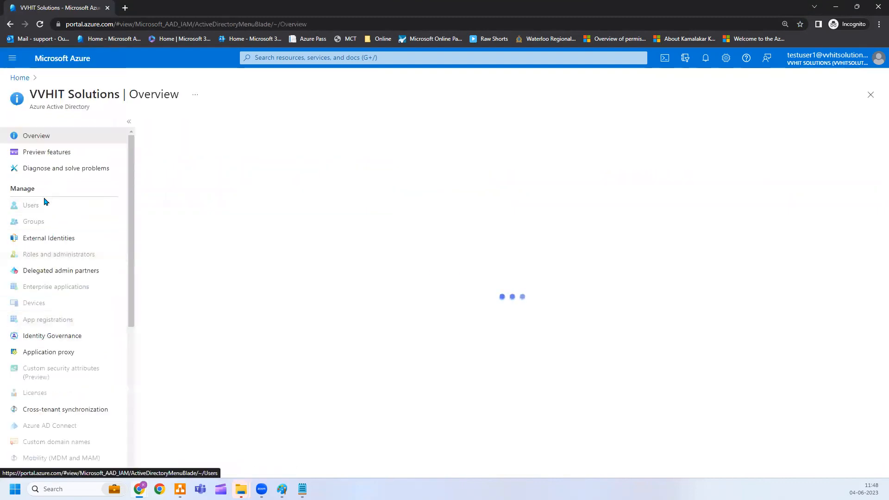
click(39, 209)
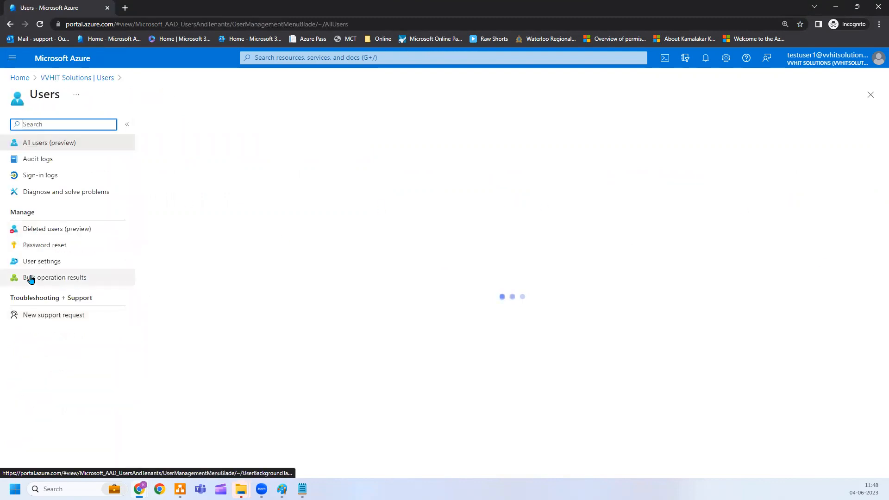
click(83, 79)
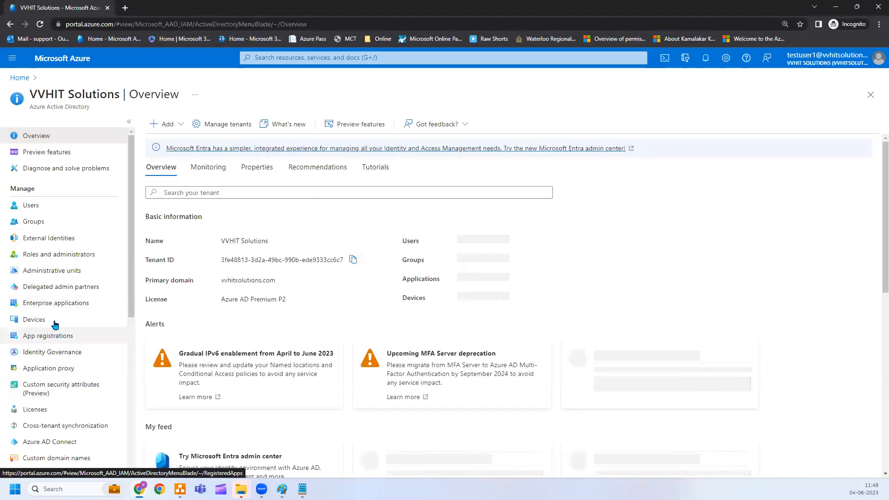
click(61, 304)
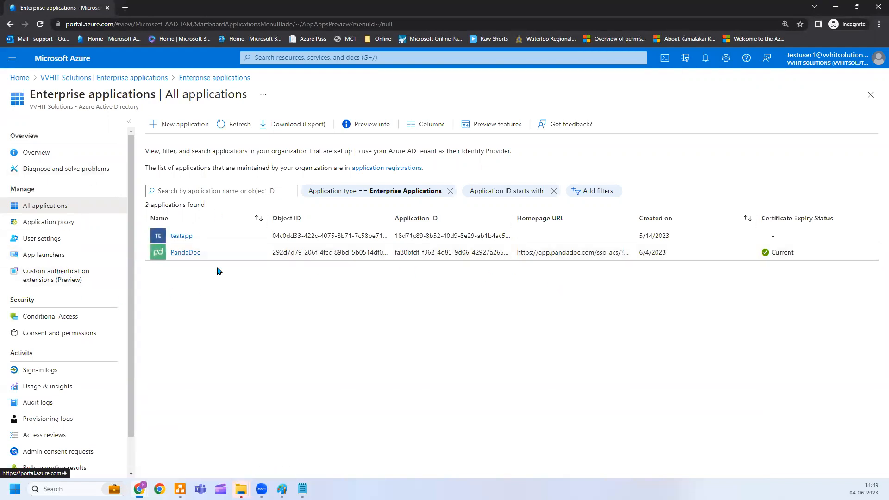
click(76, 82)
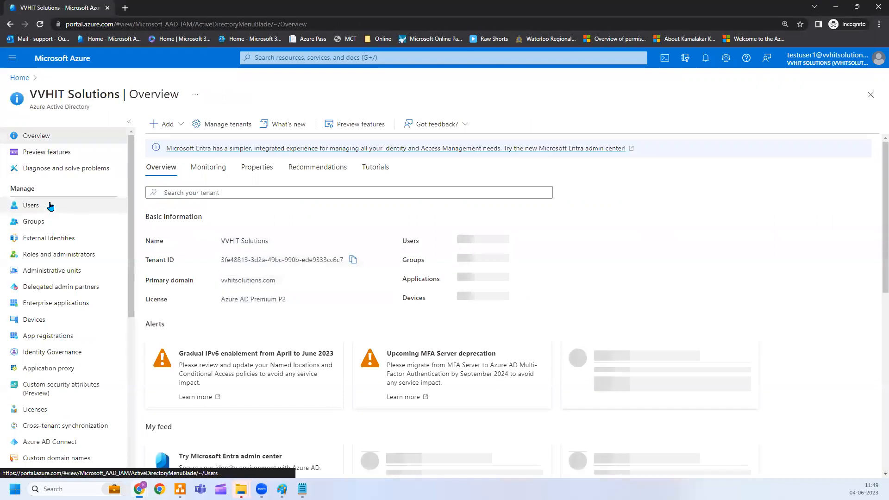
click(50, 206)
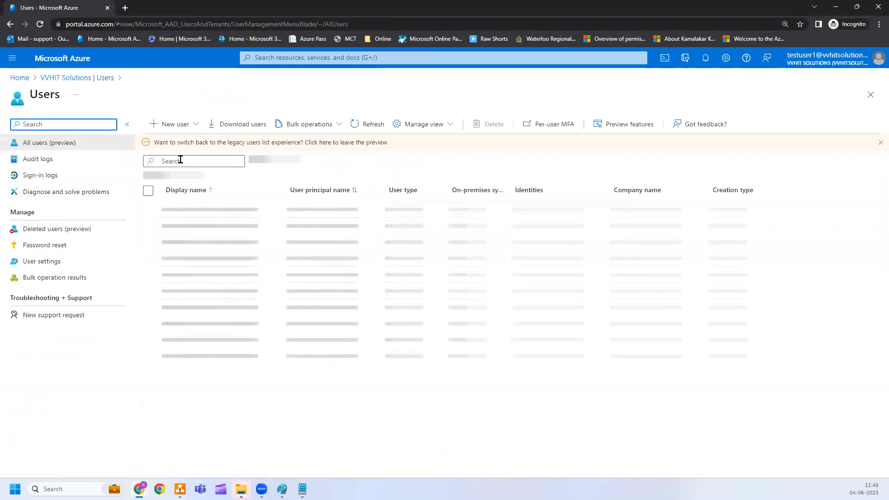
click(180, 161)
text(test)
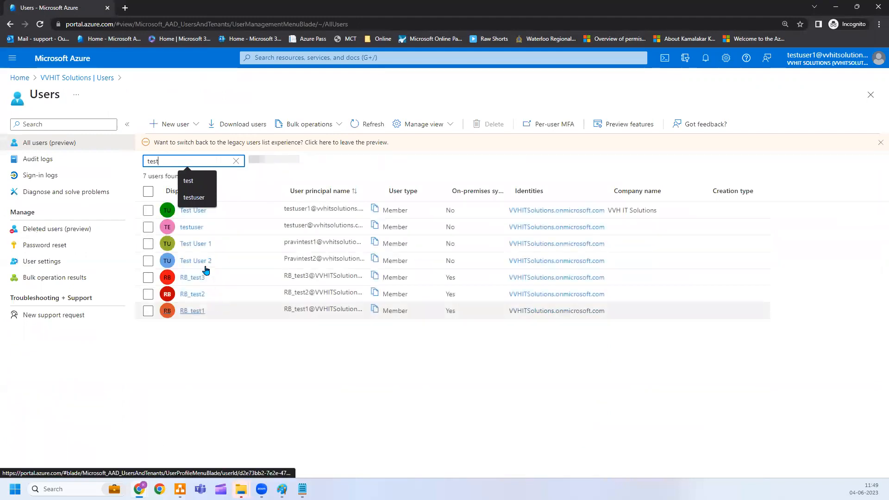
click(194, 211)
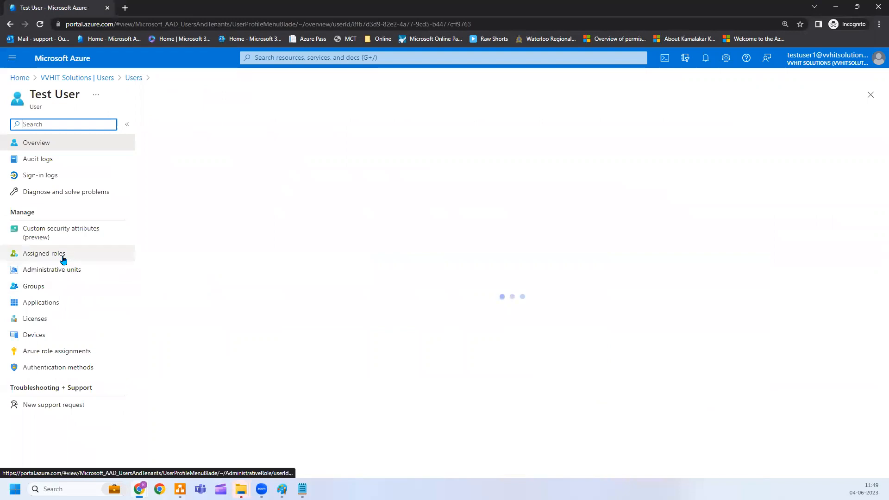
Review Test User's applications, groups (VVHIT Solutions), licenses (none) and Azure role assignments
click(42, 303)
click(38, 287)
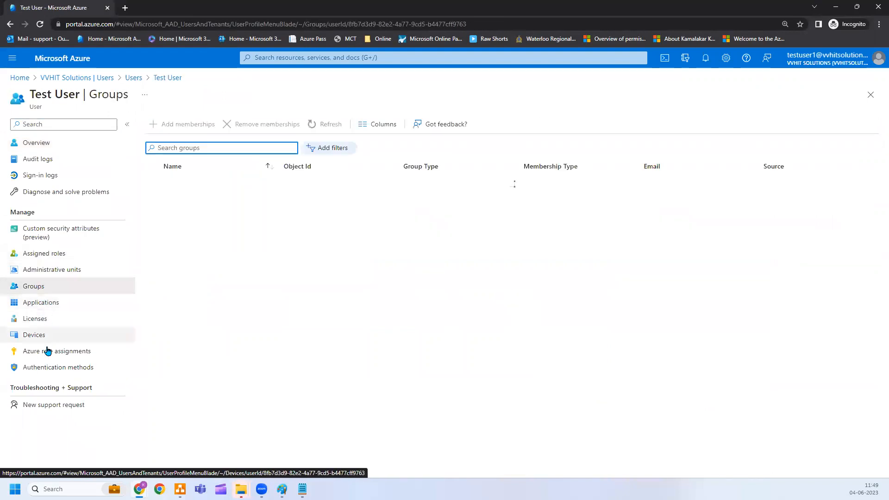
click(41, 319)
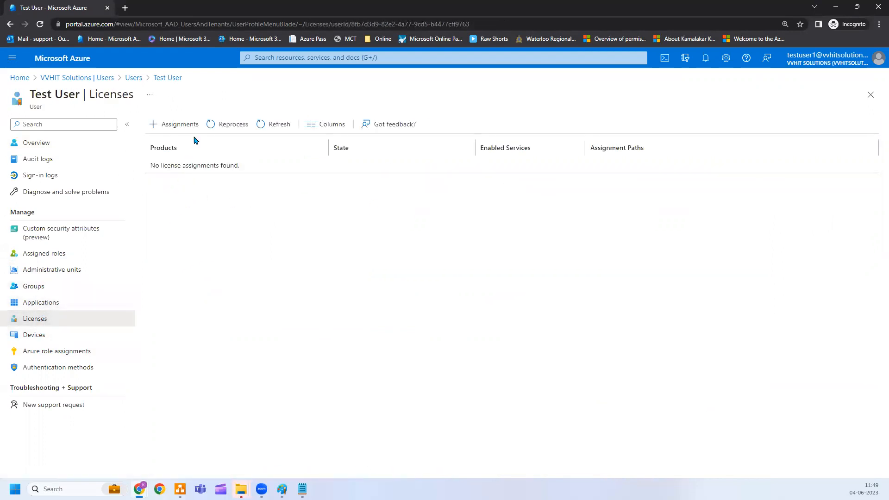
click(49, 351)
Open a new private tab and go to myapps.microsoft.com
click(125, 8)
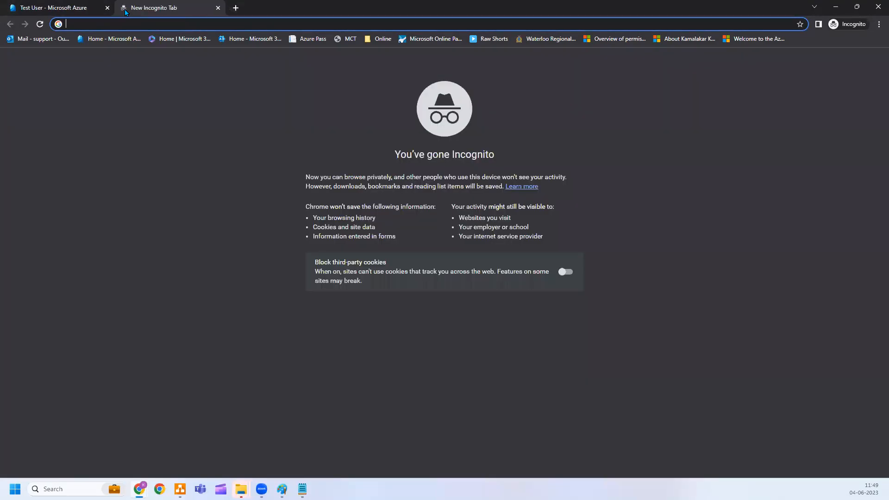
text(myapps)
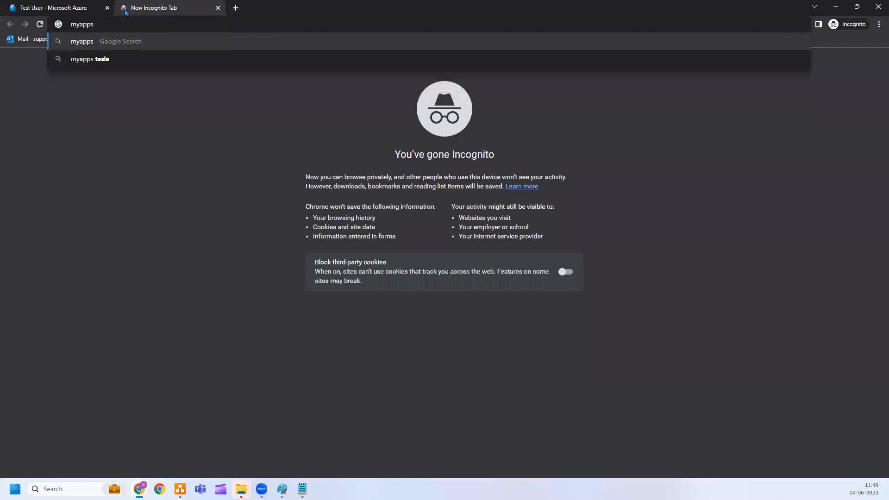
text(.micr)
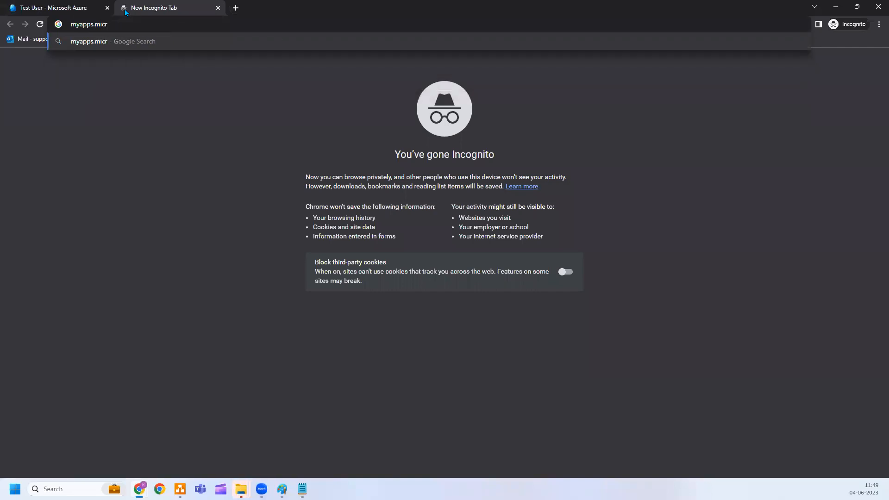
text(osoft.com)
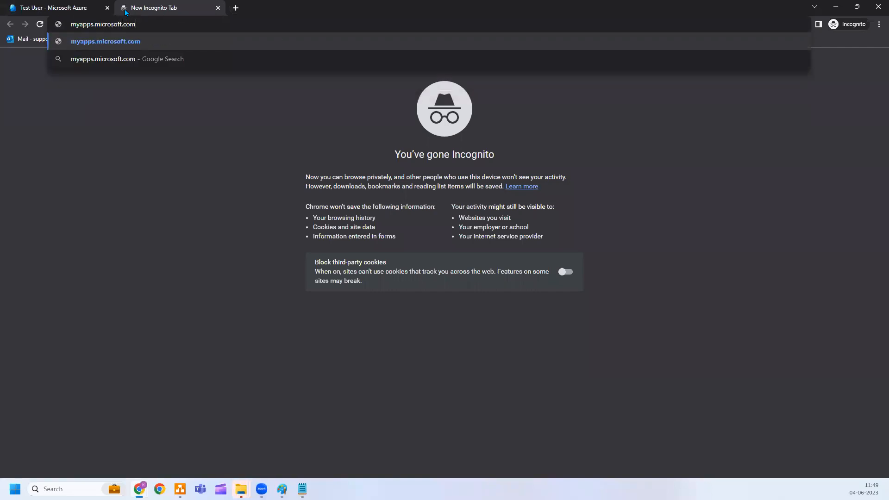
key(Return)
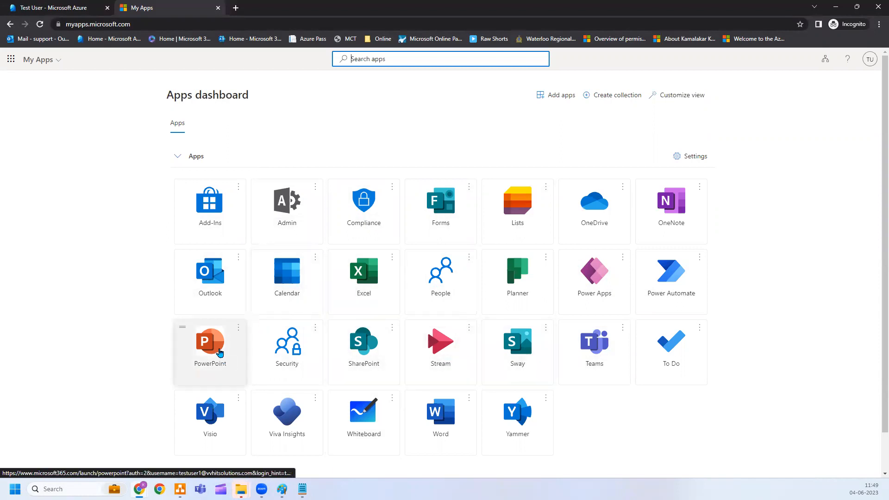
Launch the admin center from the Admin tile, open Users > Active users, then return to Azure
click(288, 200)
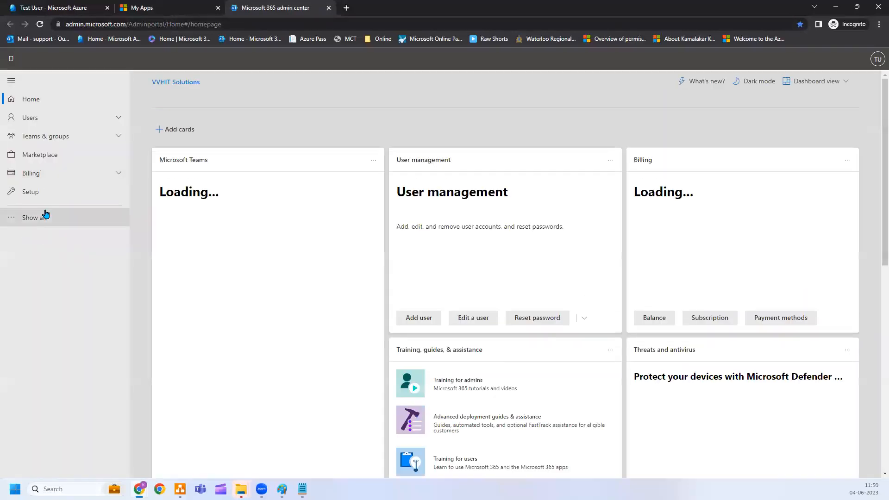
click(44, 216)
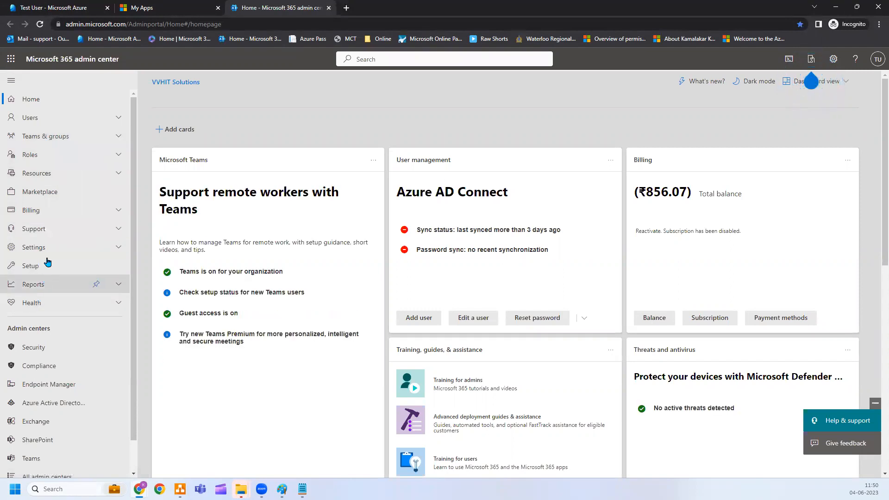
click(42, 209)
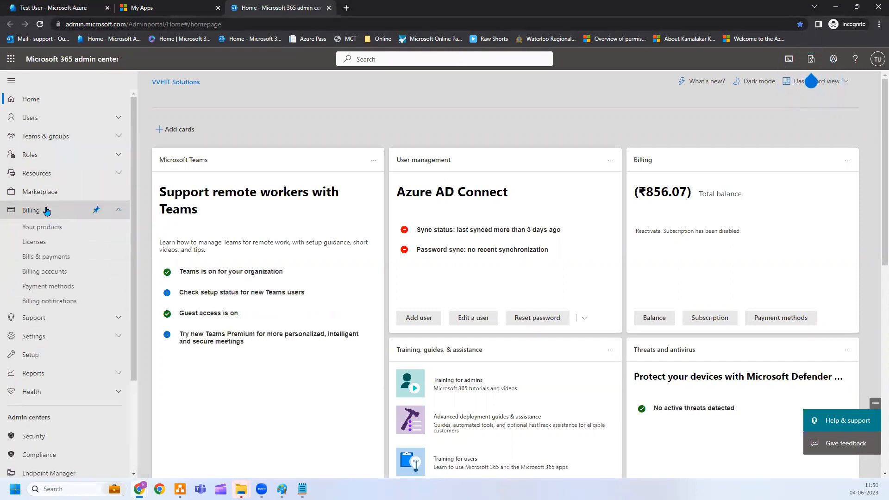
click(35, 116)
click(49, 135)
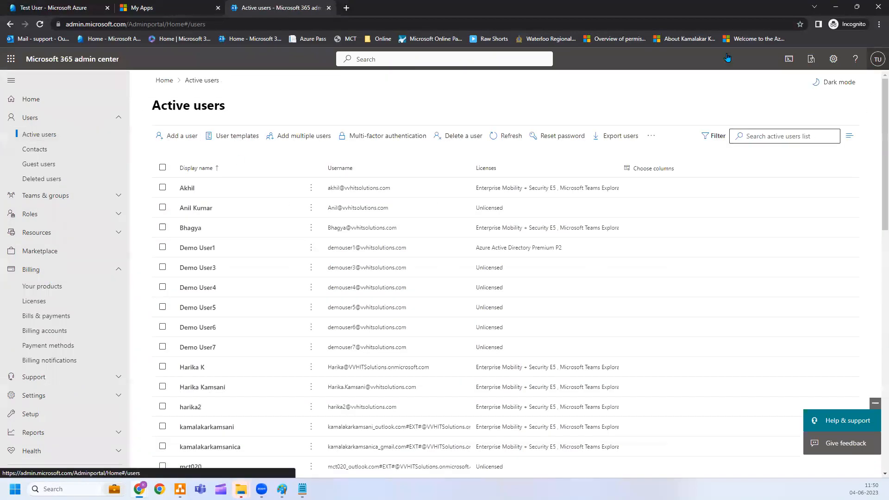
click(138, 8)
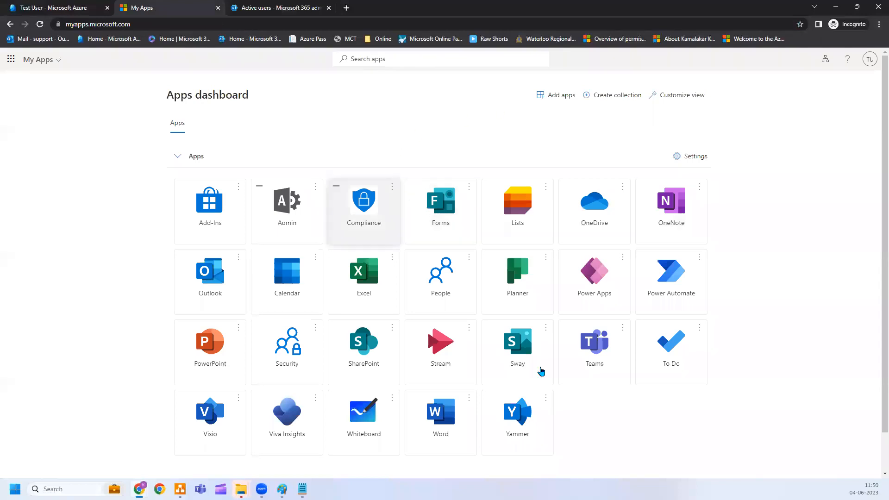
click(30, 8)
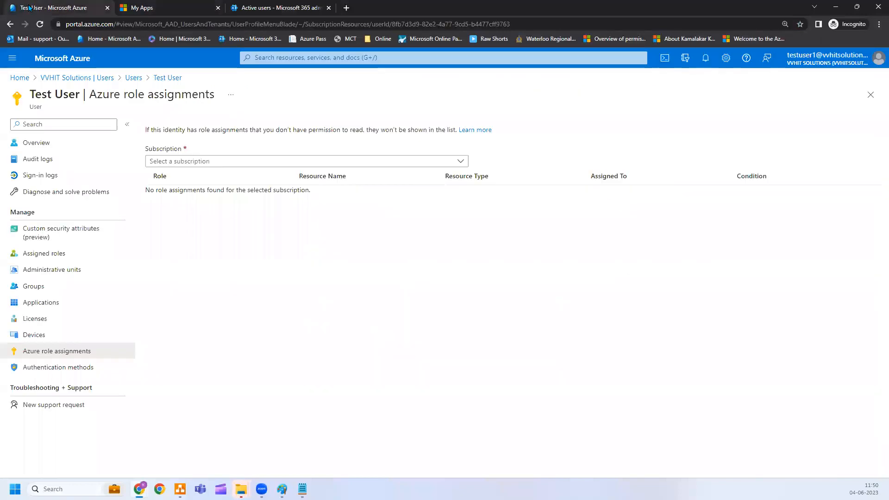
Search 'privi' and open Azure AD Privileged Identity Management
click(82, 79)
click(282, 58)
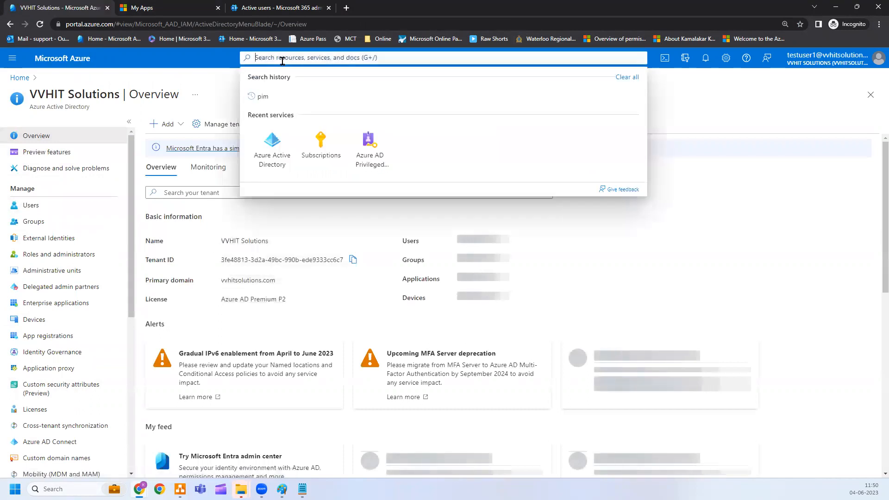
text(privi)
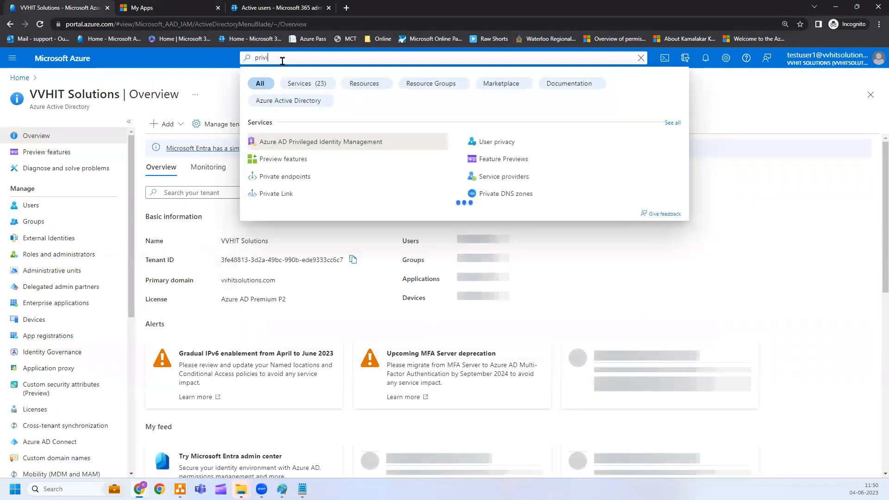
click(324, 144)
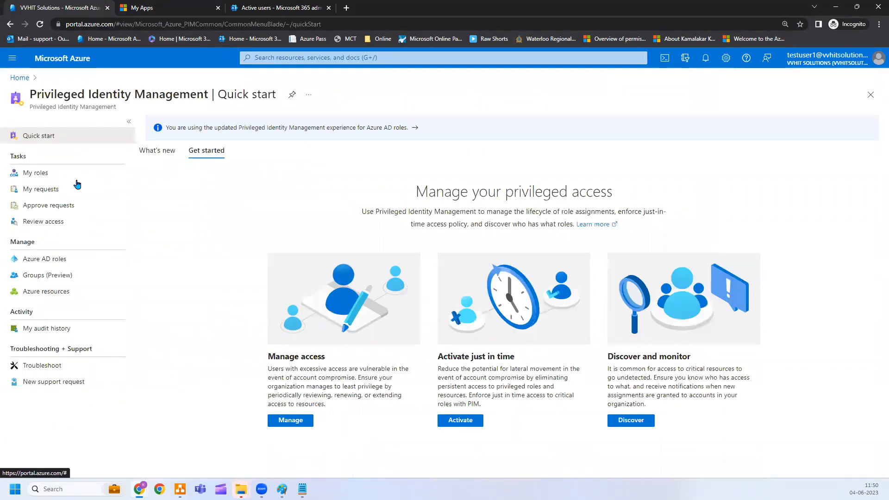
Check My roles, confirming Global Administrator is an active assignment and none are expired
click(65, 174)
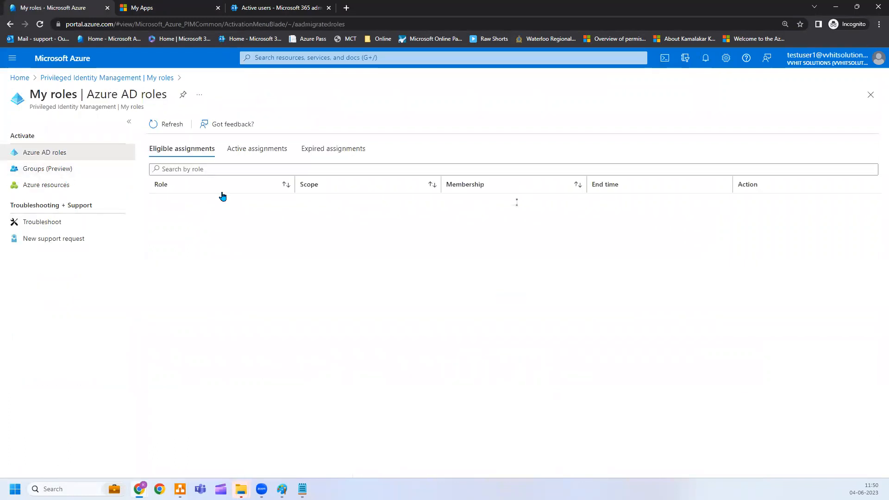
click(258, 151)
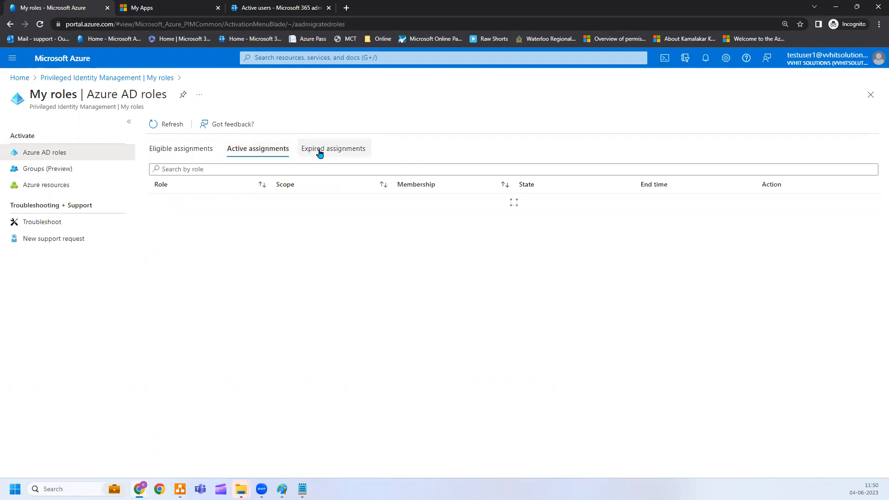
click(319, 152)
click(262, 150)
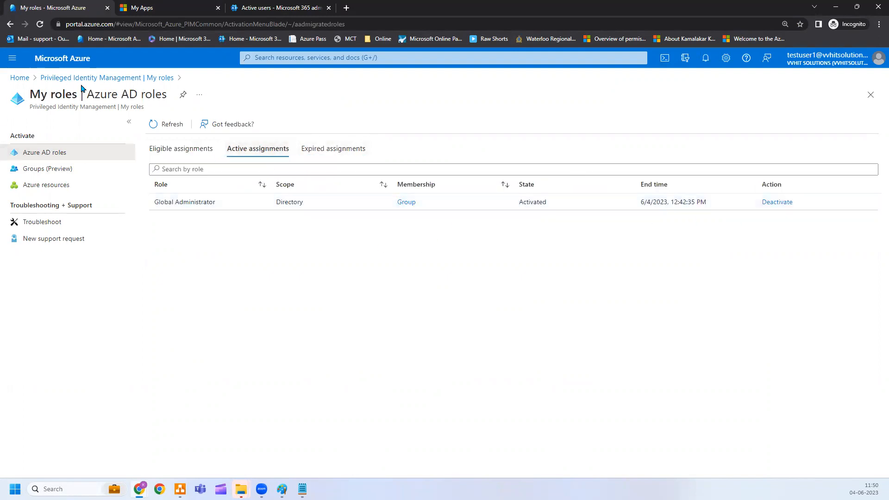
Deactivate the Global Administrator role, closing the admin center and My Apps tabs
click(772, 203)
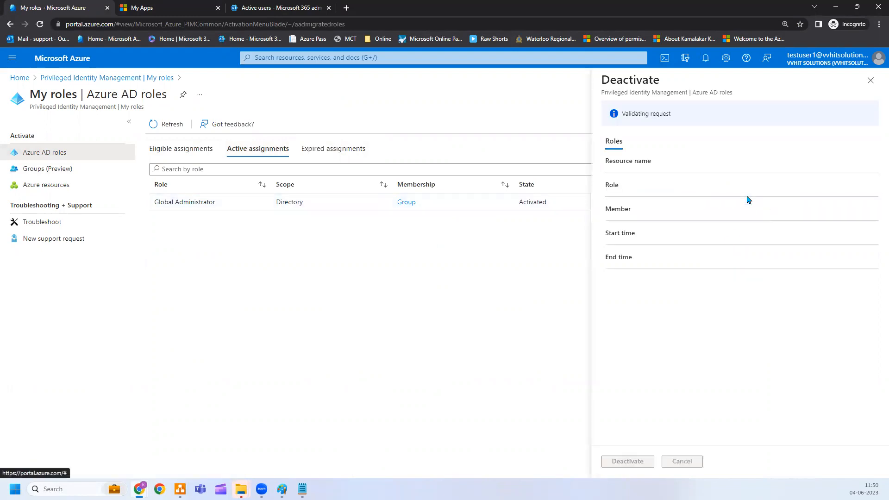
click(628, 460)
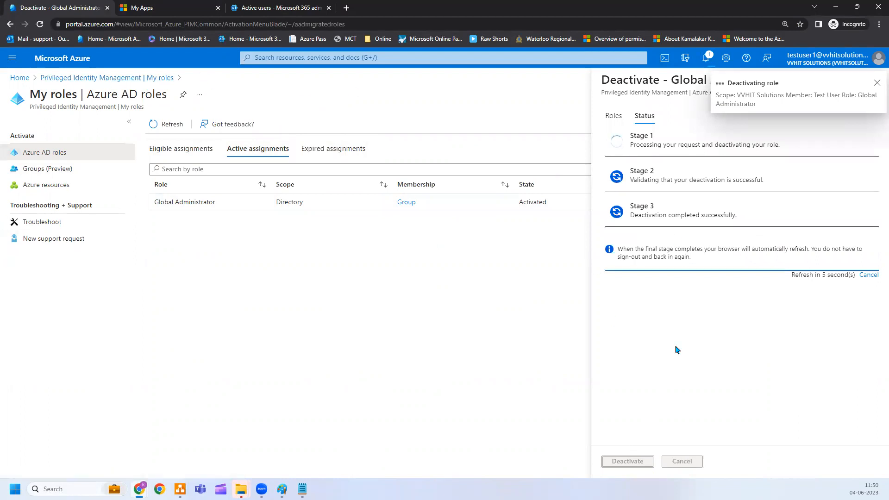
click(299, 8)
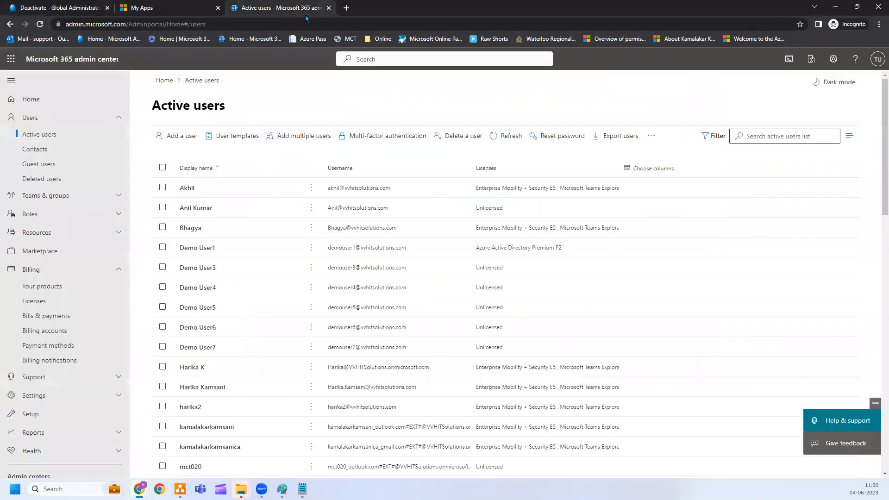
click(329, 8)
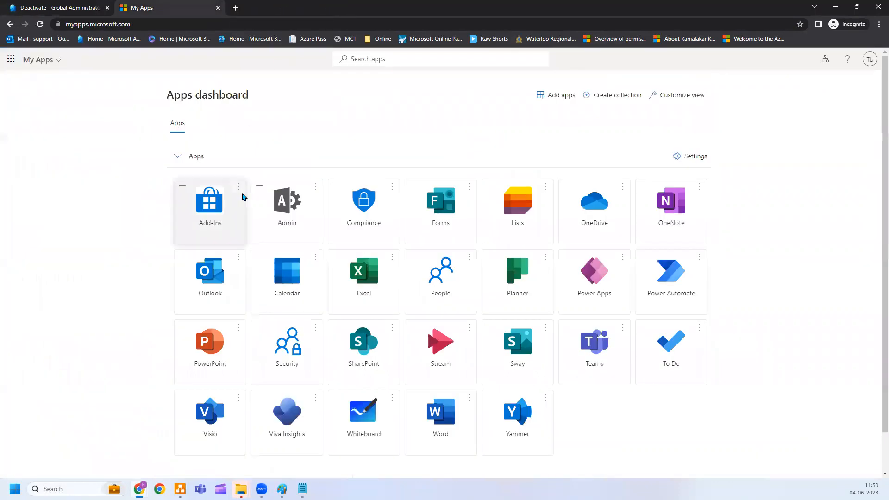
click(41, 7)
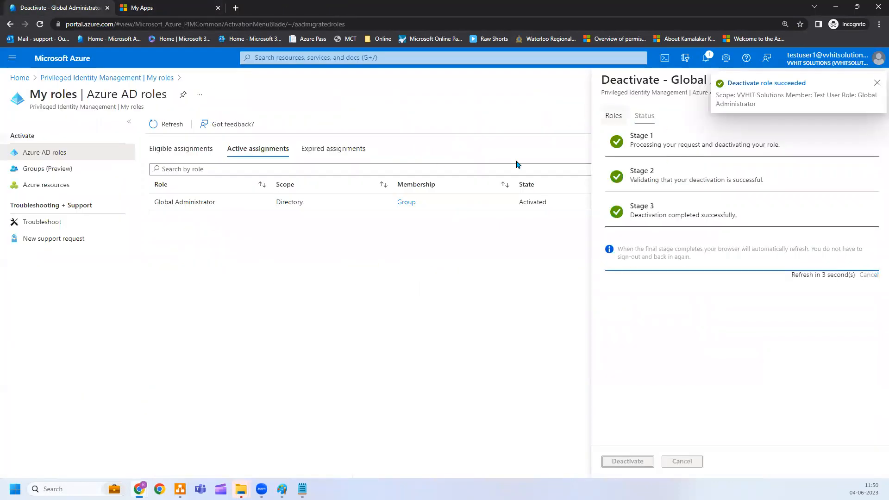
click(161, 125)
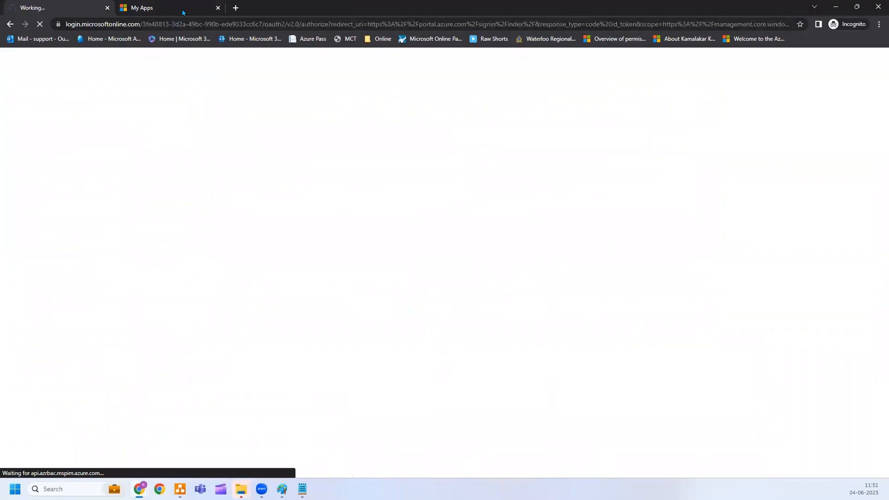
click(218, 8)
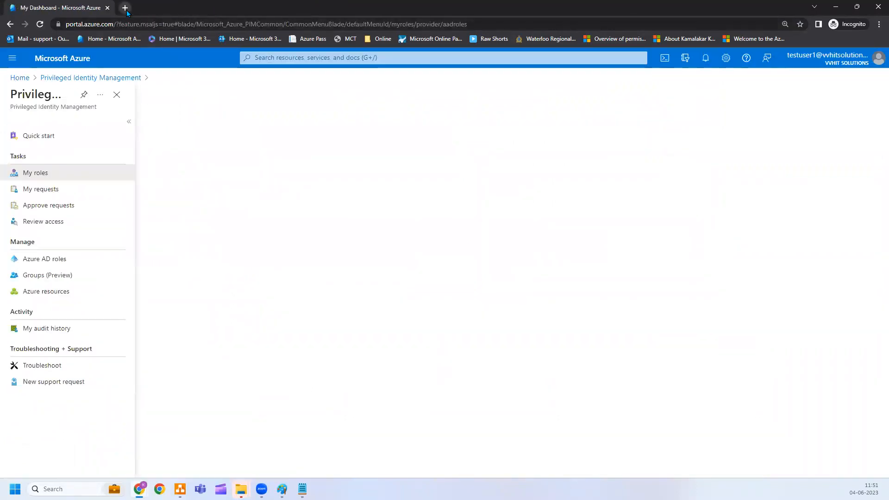
Recheck Active, Expired and Eligible assignments to confirm no roles remain
click(250, 181)
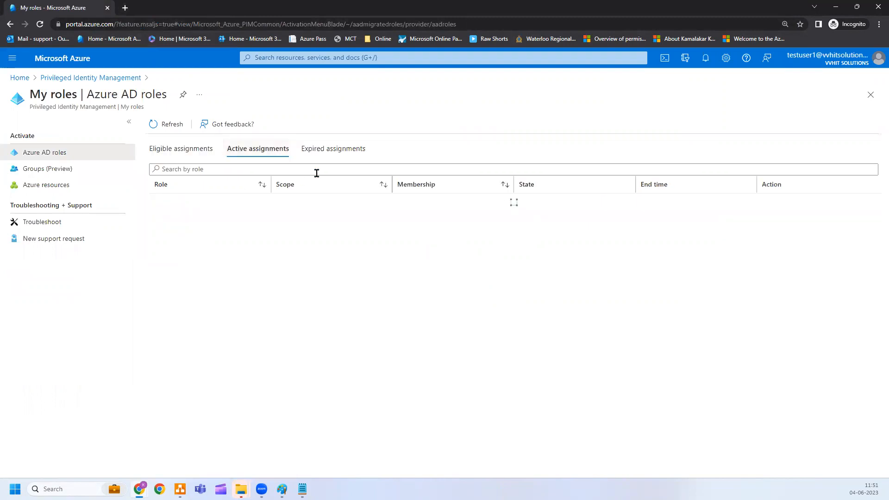
click(313, 152)
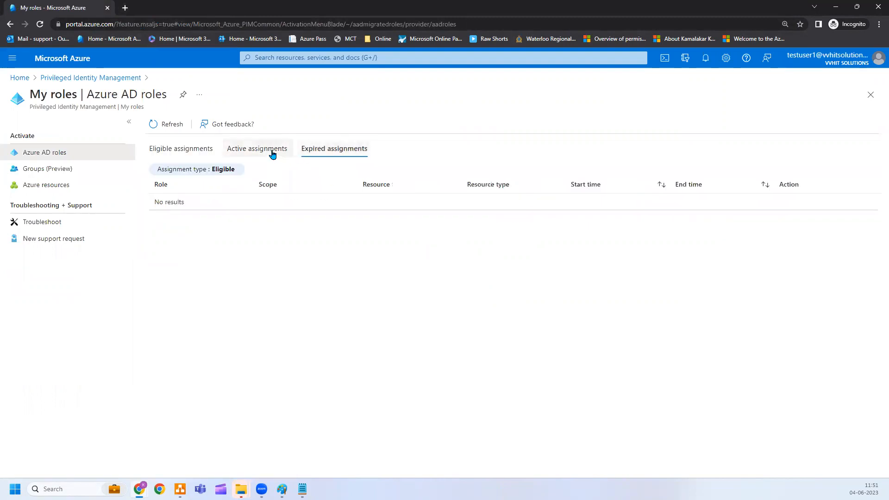
click(239, 158)
click(167, 132)
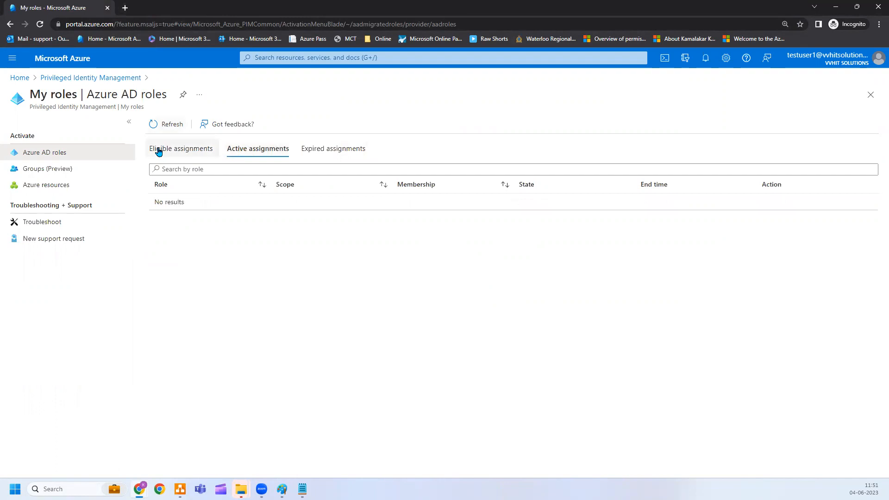
click(158, 150)
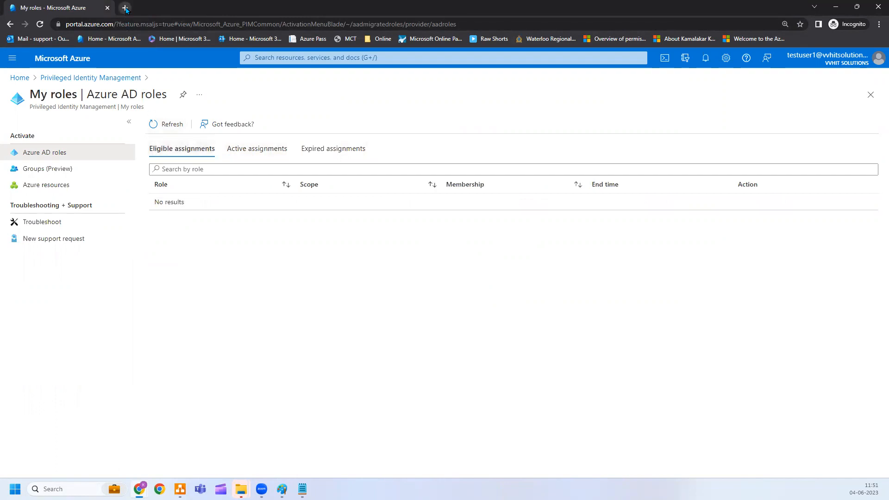
click(125, 8)
Load myapps.microsoft.com in the new tab
text(mhya)
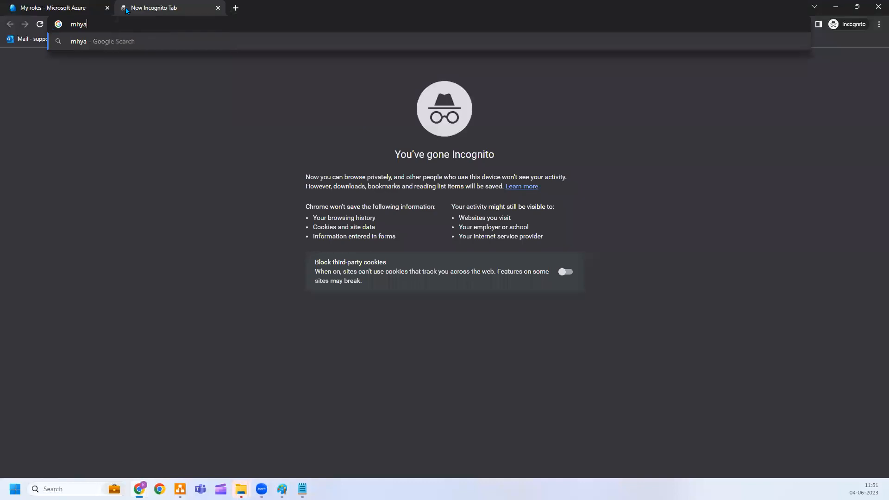
key(BackSpace)
key(BackSpace)
key(BackSpace)
text(yapp)
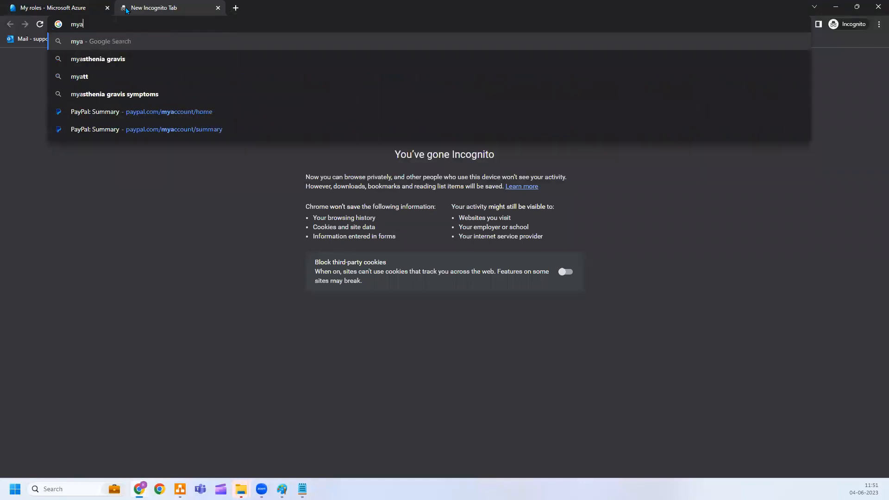
text(s.)
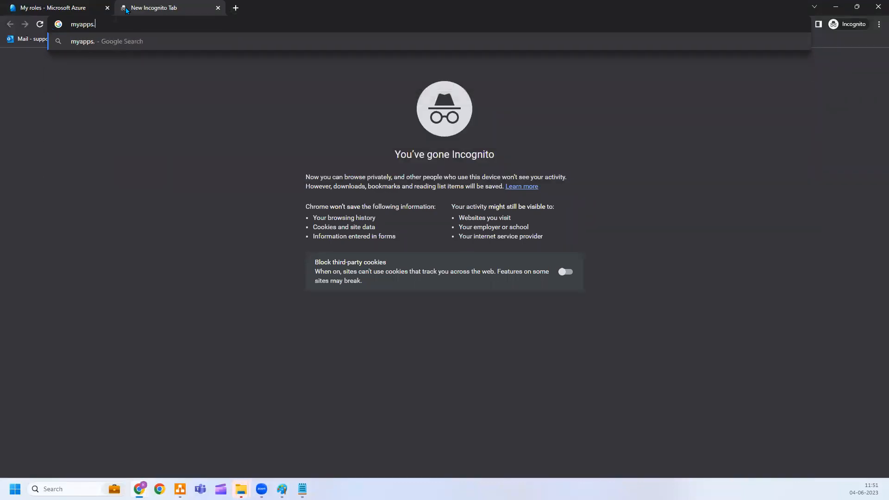
text(microsoft.com)
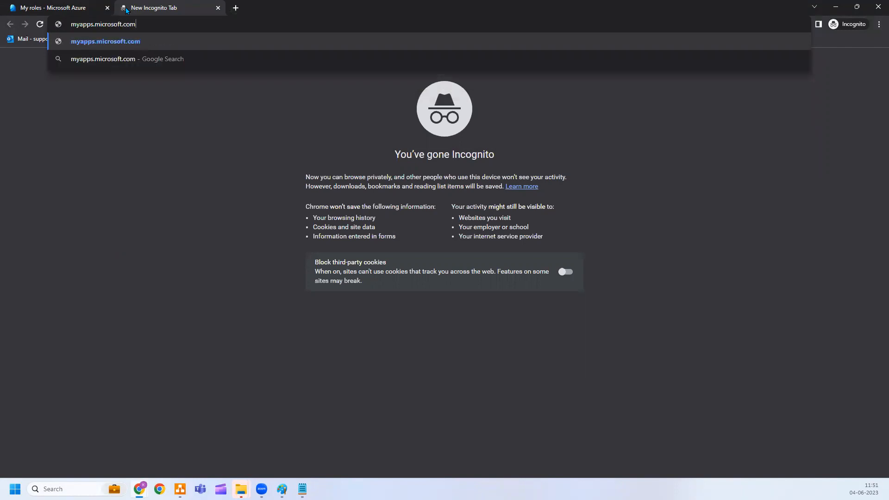
key(Return)
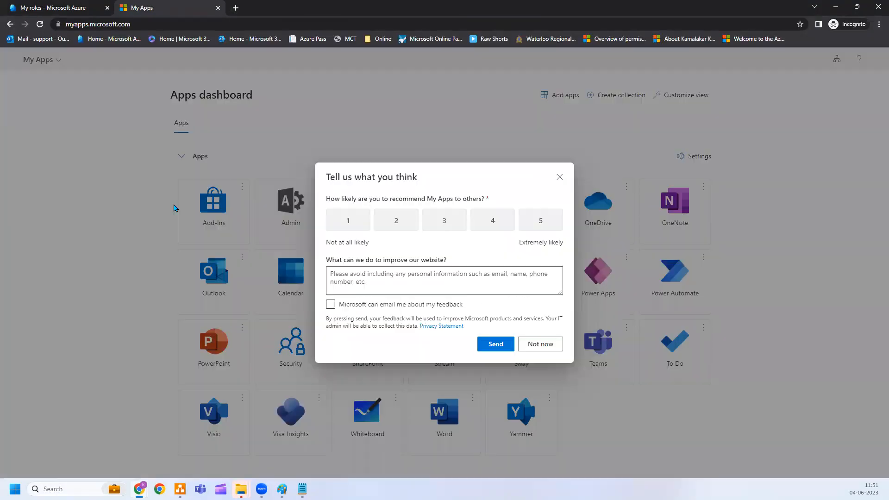
Dismiss the feedback survey, launch the Admin app, then close the admin center tab
click(531, 346)
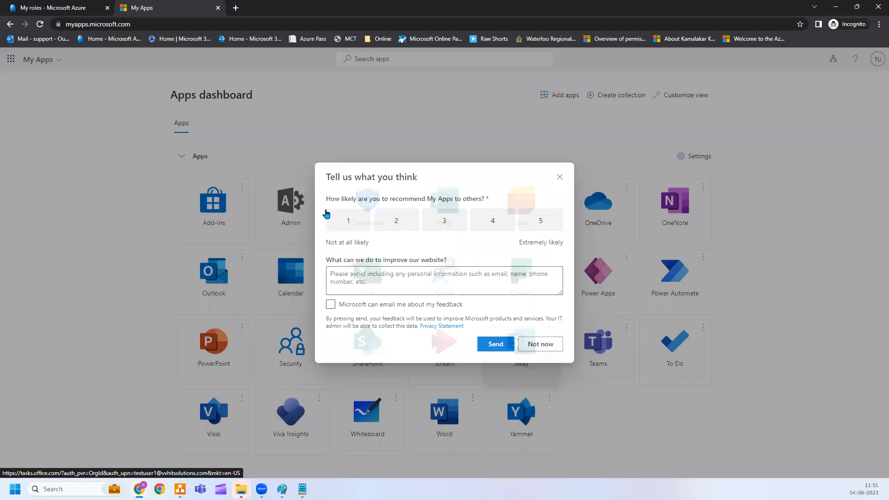
click(281, 200)
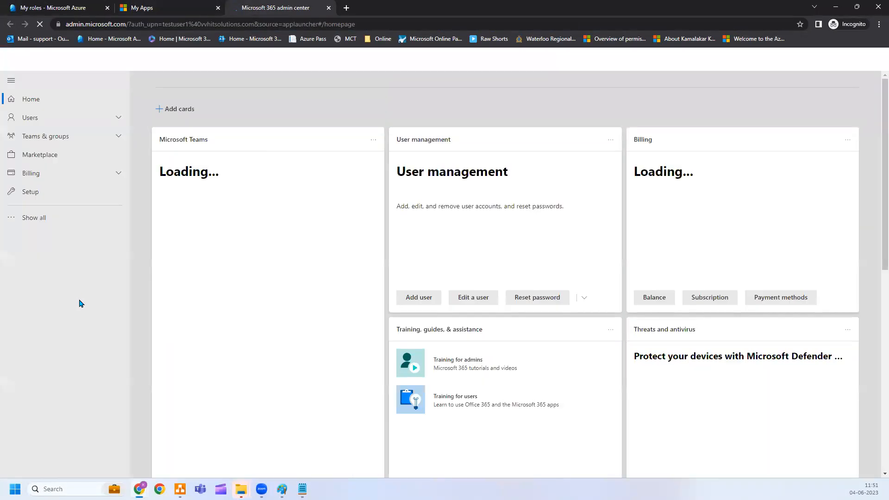
click(329, 8)
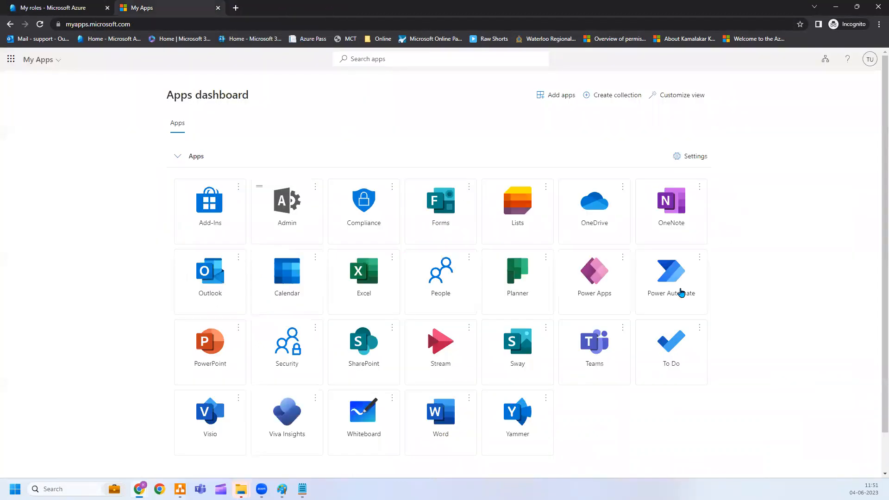
Return from PIM My roles to the PIM overview and then the Azure Home page
click(48, 9)
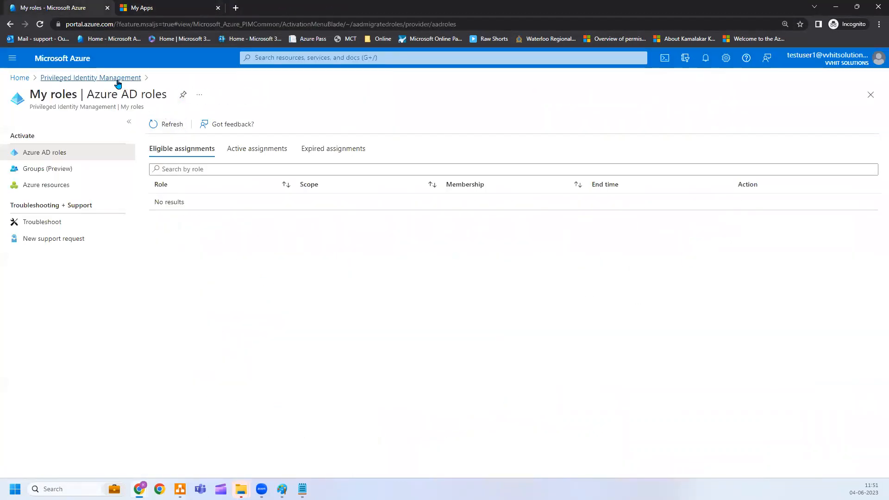
click(60, 81)
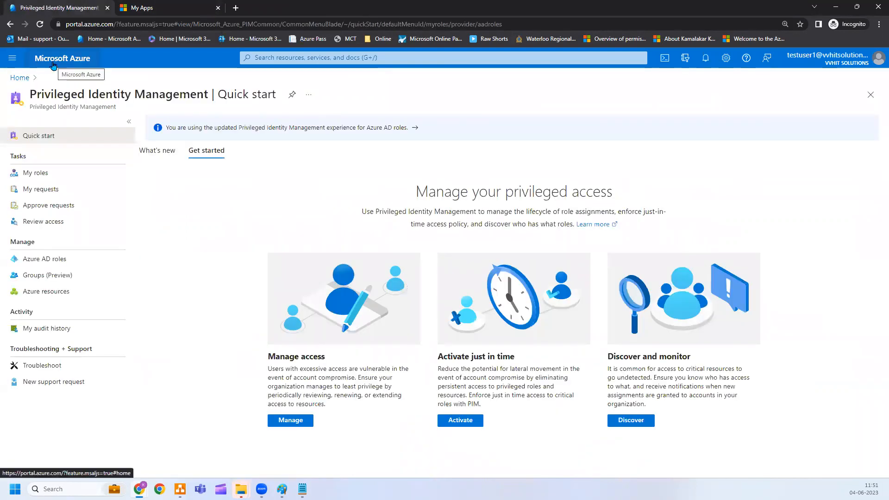
click(51, 64)
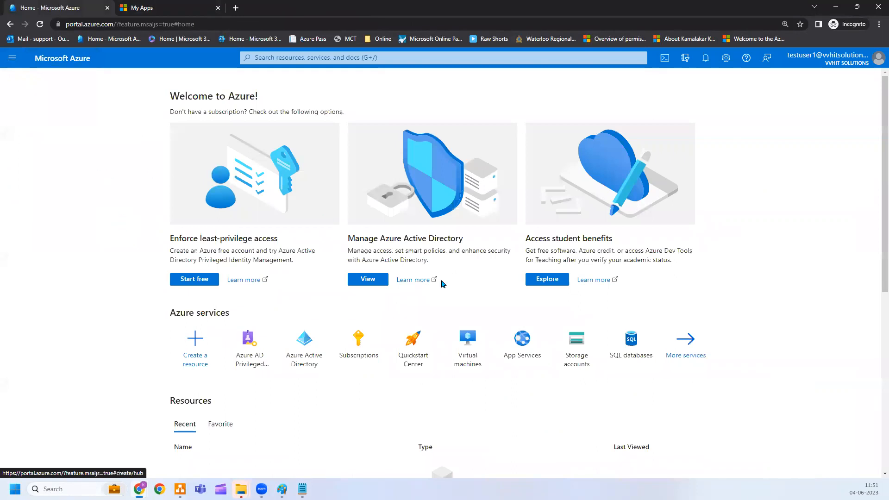